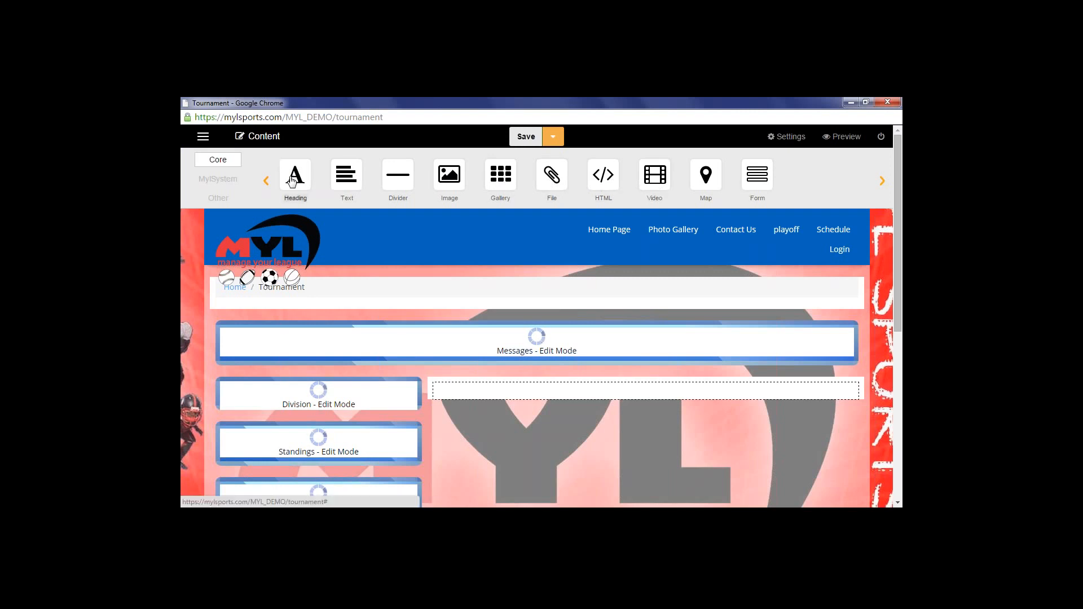
Drag a Heading block into the main column beside the Division panel and settle its size on H3
{"action": "left_click_drag", "start_coordinate": [292, 180], "coordinate": [575, 397]}
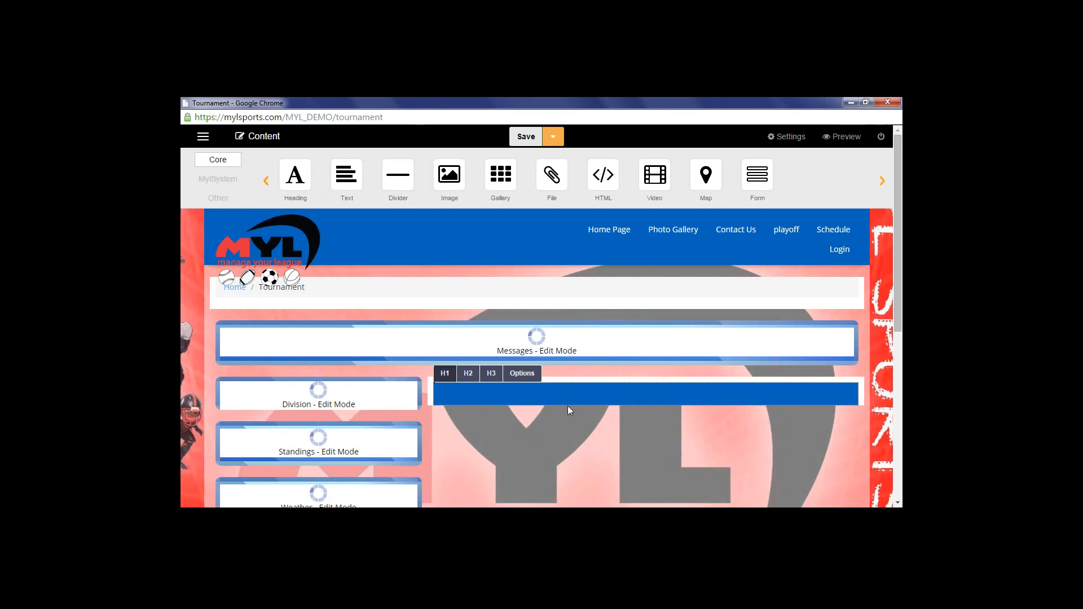
{"action": "left_click", "coordinate": [468, 377]}
{"action": "left_click", "coordinate": [492, 379]}
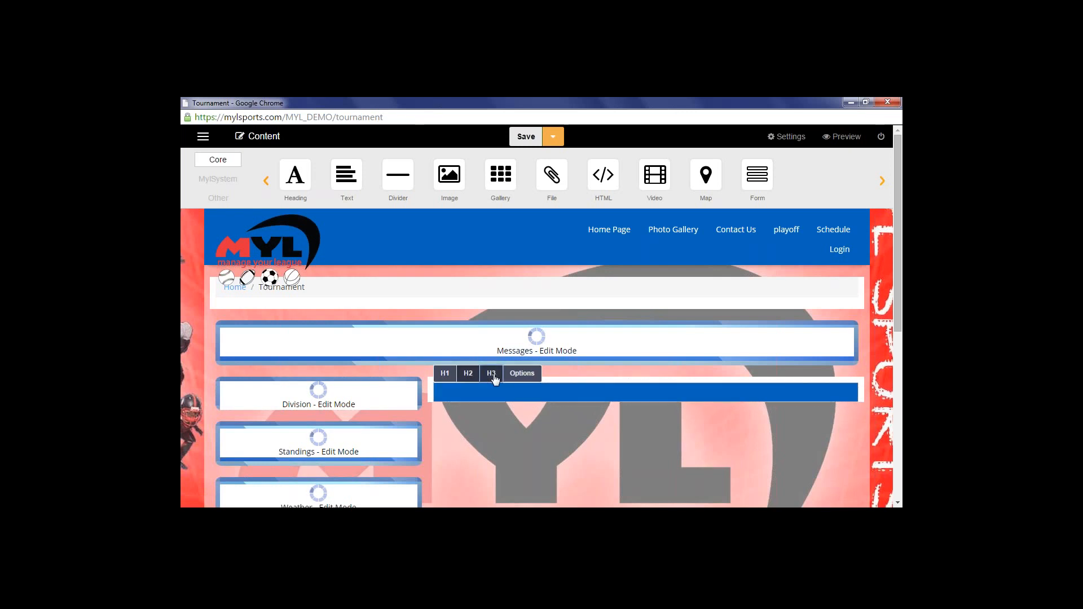
{"action": "left_click", "coordinate": [451, 378]}
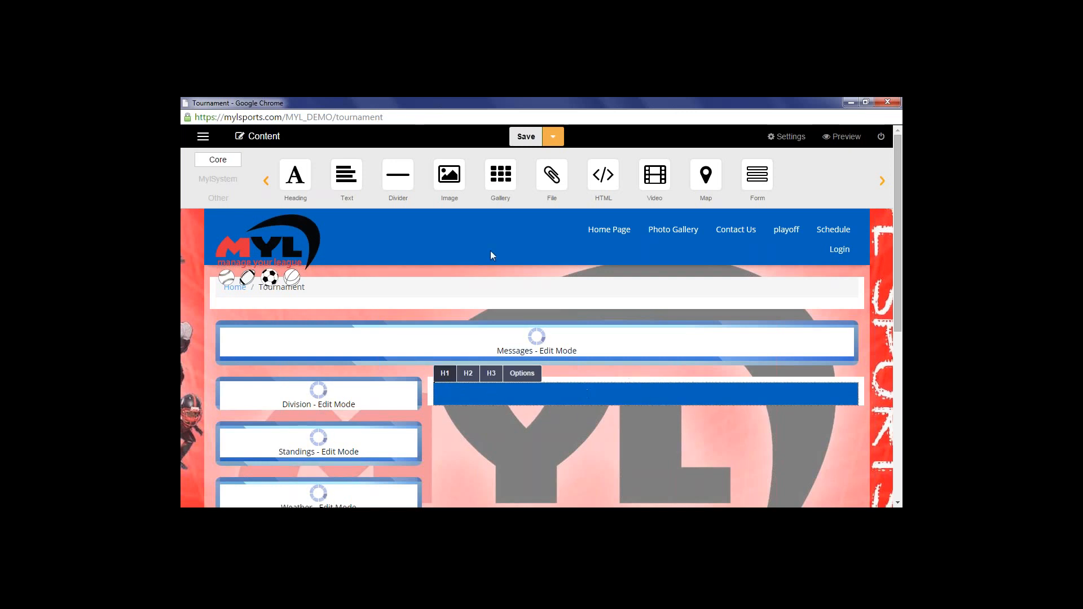
{"action": "left_click", "coordinate": [468, 374]}
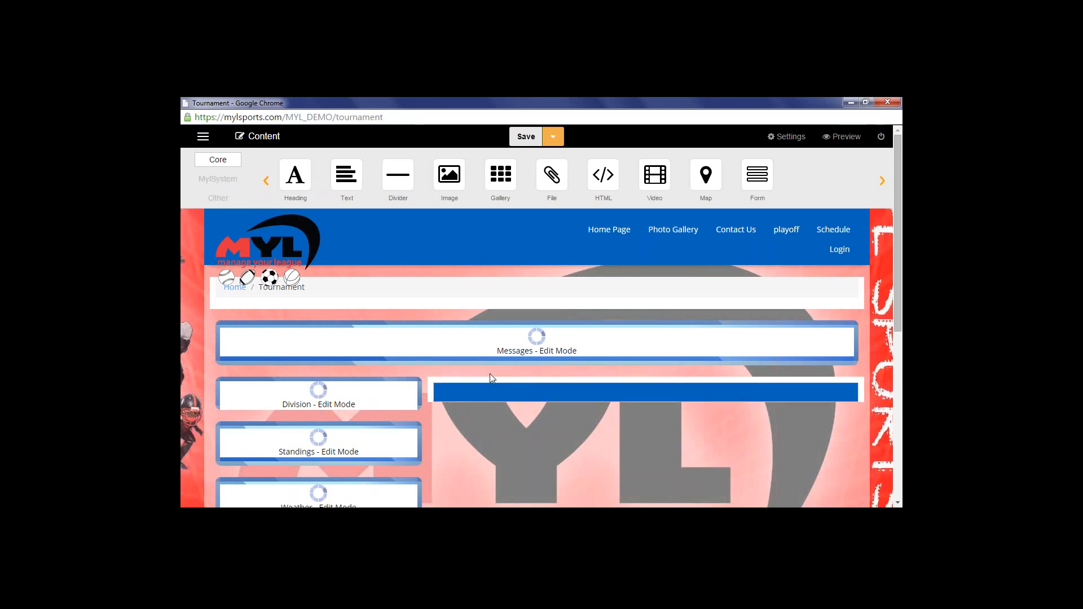
{"action": "left_click", "coordinate": [492, 374]}
{"action": "left_click", "coordinate": [520, 373]}
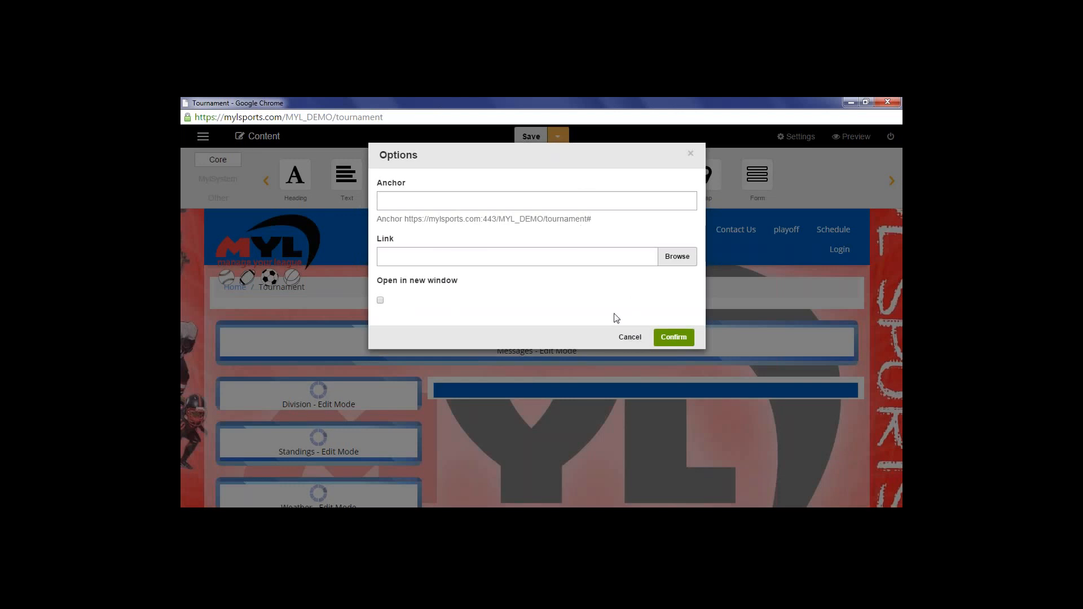
{"action": "left_click", "coordinate": [636, 340]}
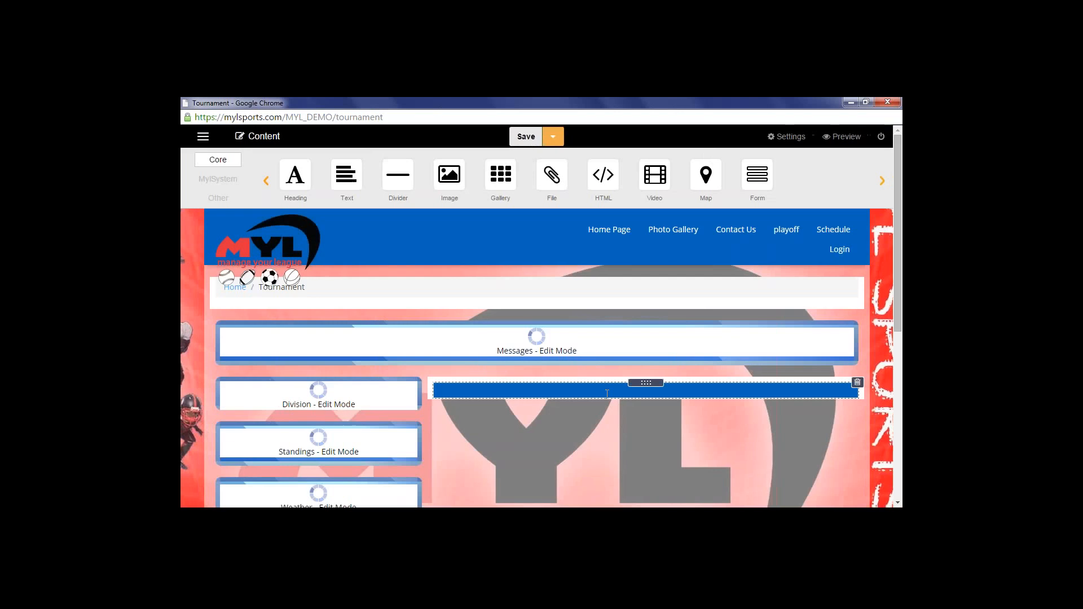
Type 'Tournament' into the heading and make it an H1 heading
{"action": "left_click", "coordinate": [607, 393]}
{"action": "type", "text": "hgfhgkjh"}
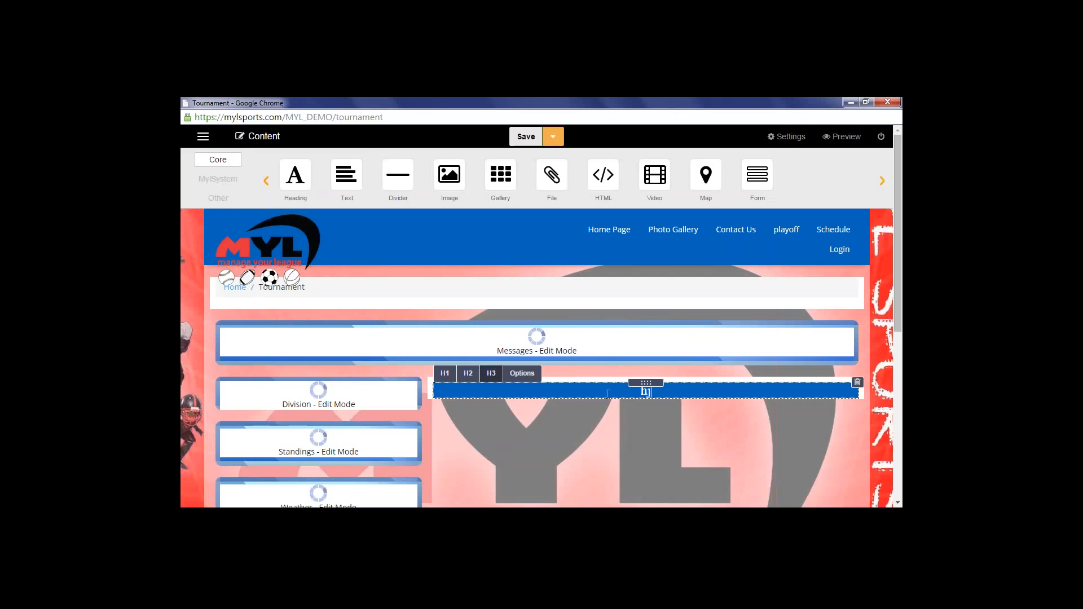
{"action": "key", "text": "BackSpace"}
{"action": "key", "text": "BackSpace"}
{"action": "key", "text": "BackSpace"}
{"action": "key", "text": "BackSpace"}
{"action": "key", "text": "BackSpace"}
{"action": "key", "text": "BackSpace"}
{"action": "key", "text": "BackSpace"}
{"action": "type", "text": "Tournament"}
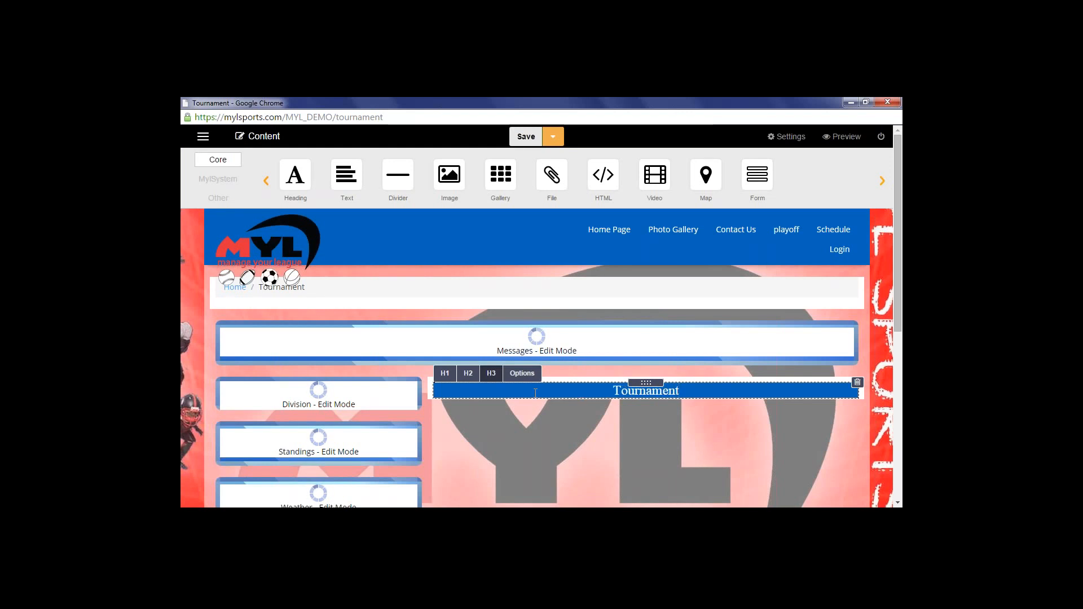
{"action": "left_click", "coordinate": [468, 374]}
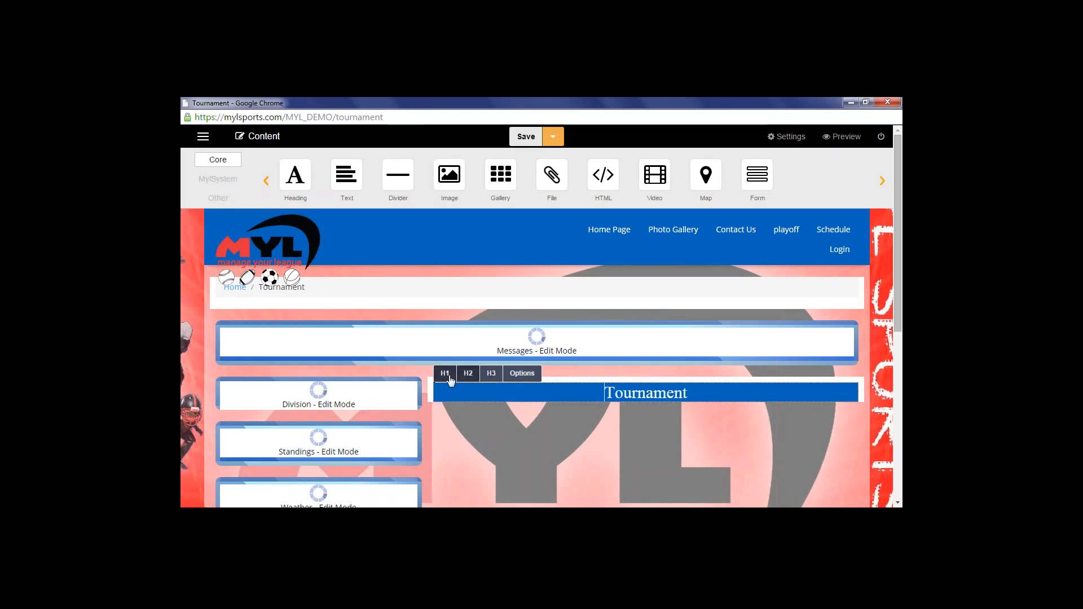
{"action": "left_click", "coordinate": [445, 374]}
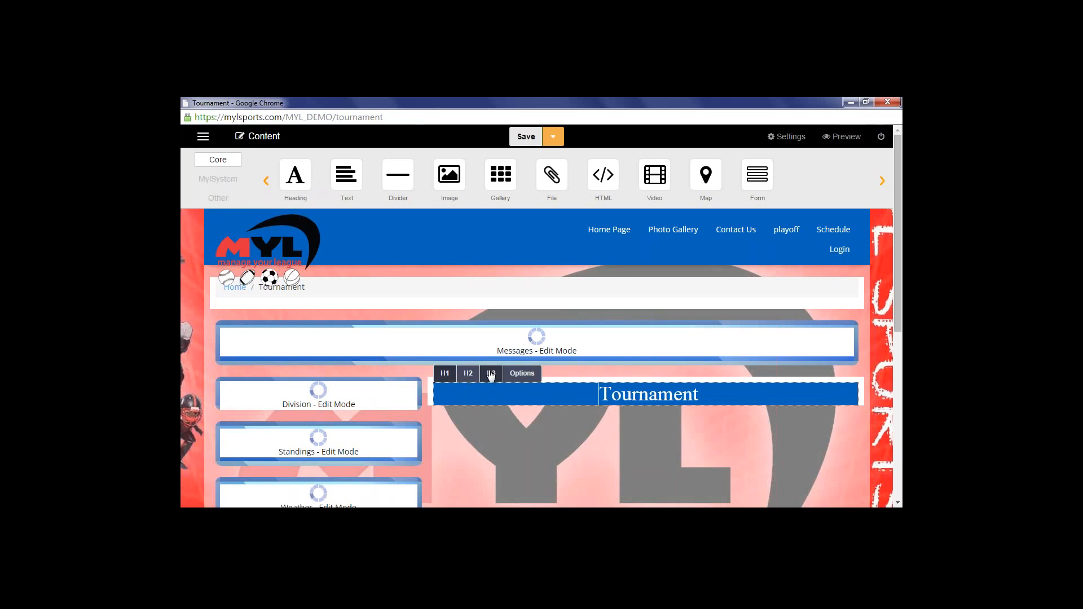
{"action": "left_click", "coordinate": [738, 398]}
Drop a left-aligned text block under the heading and type 'Tournament monday'
{"action": "left_click_drag", "start_coordinate": [349, 176], "coordinate": [615, 401]}
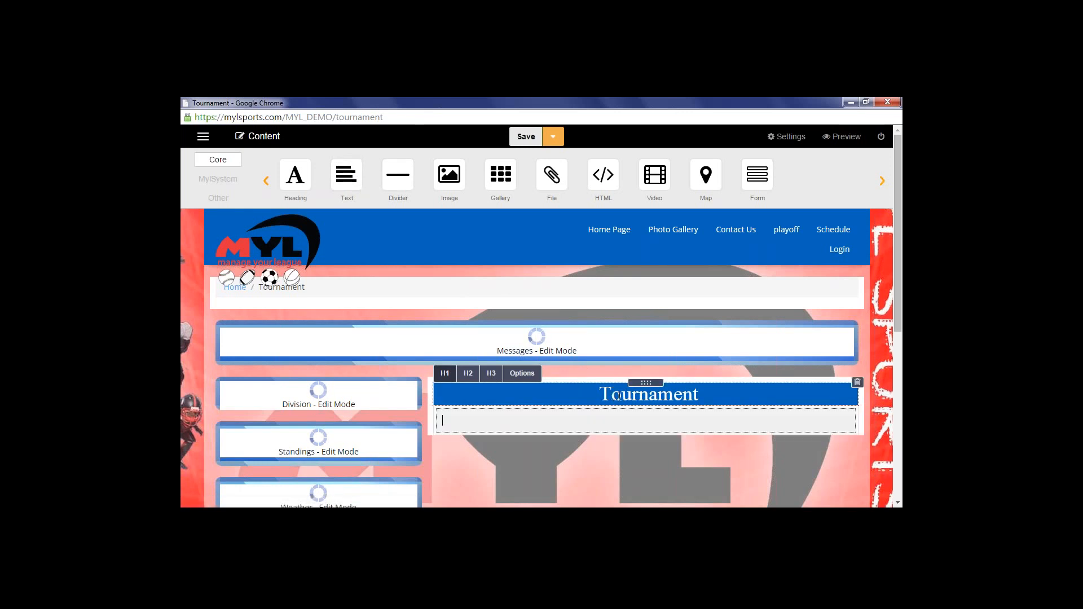
{"action": "left_click", "coordinate": [548, 367]}
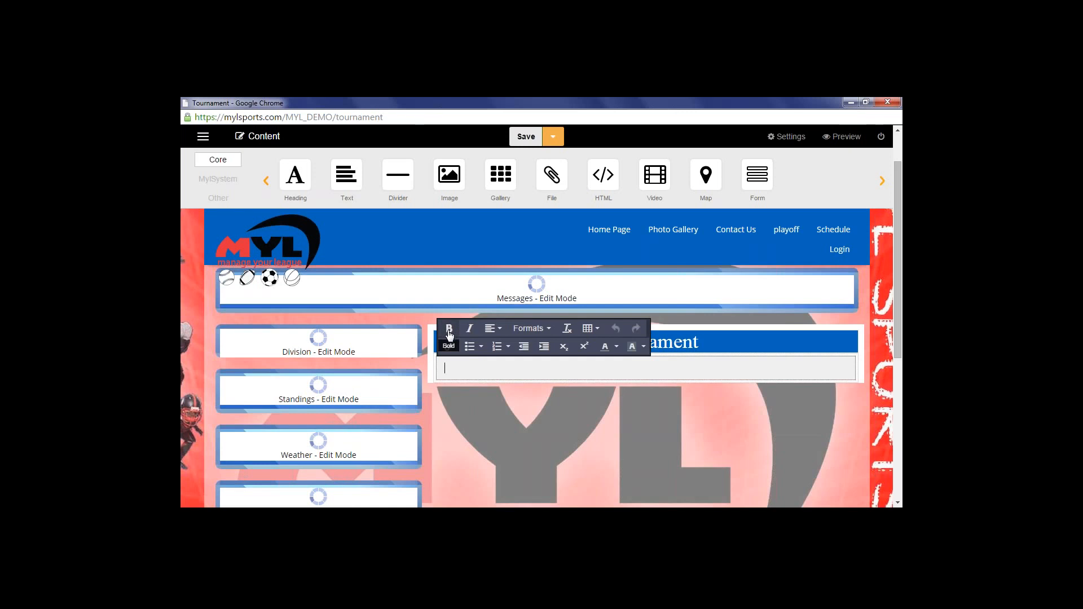
{"action": "left_click", "coordinate": [499, 335]}
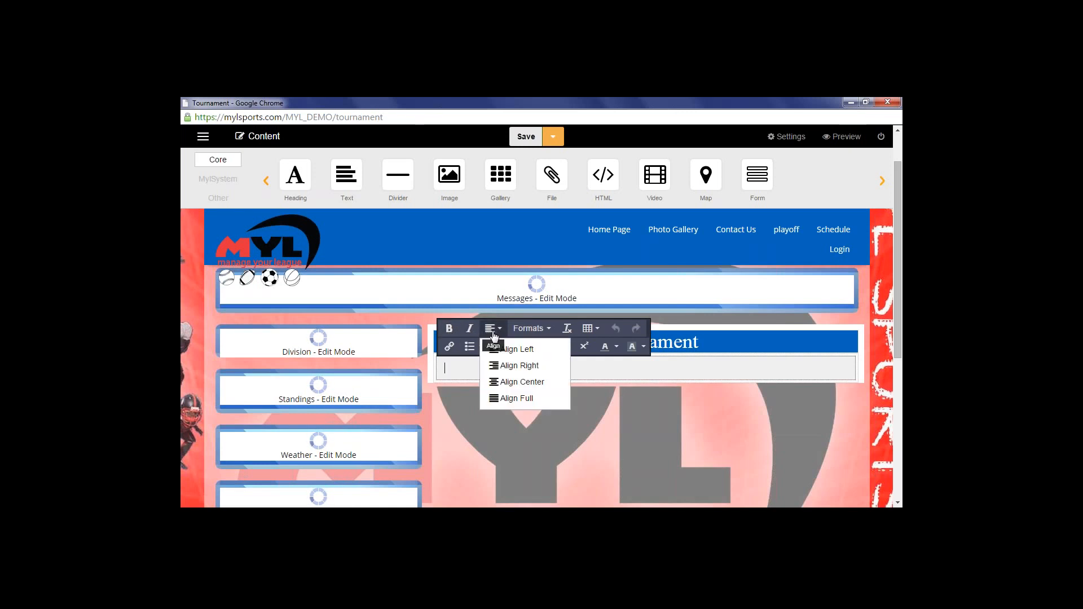
{"action": "left_click", "coordinate": [517, 349]}
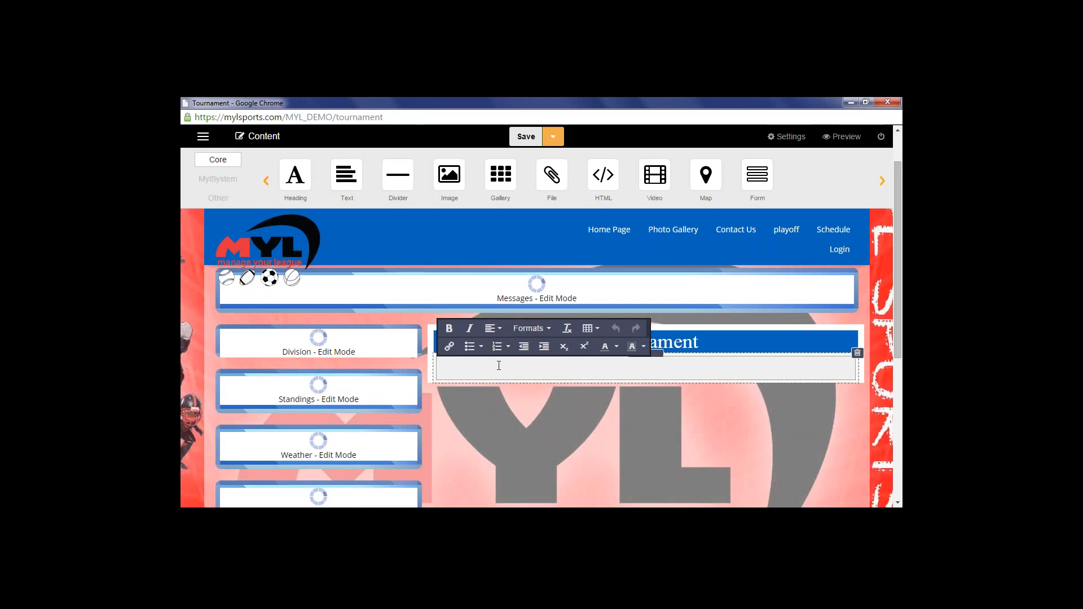
{"action": "type", "text": "th"}
{"action": "type", "text": "ournam"}
{"action": "type", "text": "etn monday"}
{"action": "left_click", "coordinate": [491, 369]}
{"action": "key", "text": "BackSpace"}
{"action": "key", "text": "BackSpace"}
Finish the word 'Tournament' and format the Tournament monday line as a Quote
{"action": "type", "text": "nt monday"}
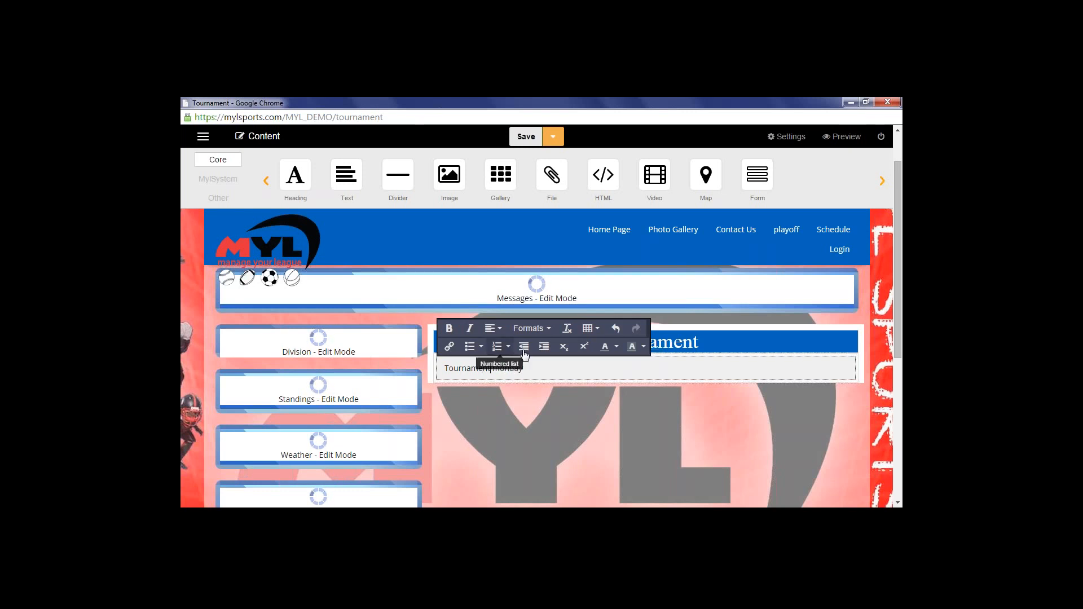
{"action": "left_click_drag", "start_coordinate": [525, 368], "coordinate": [441, 365]}
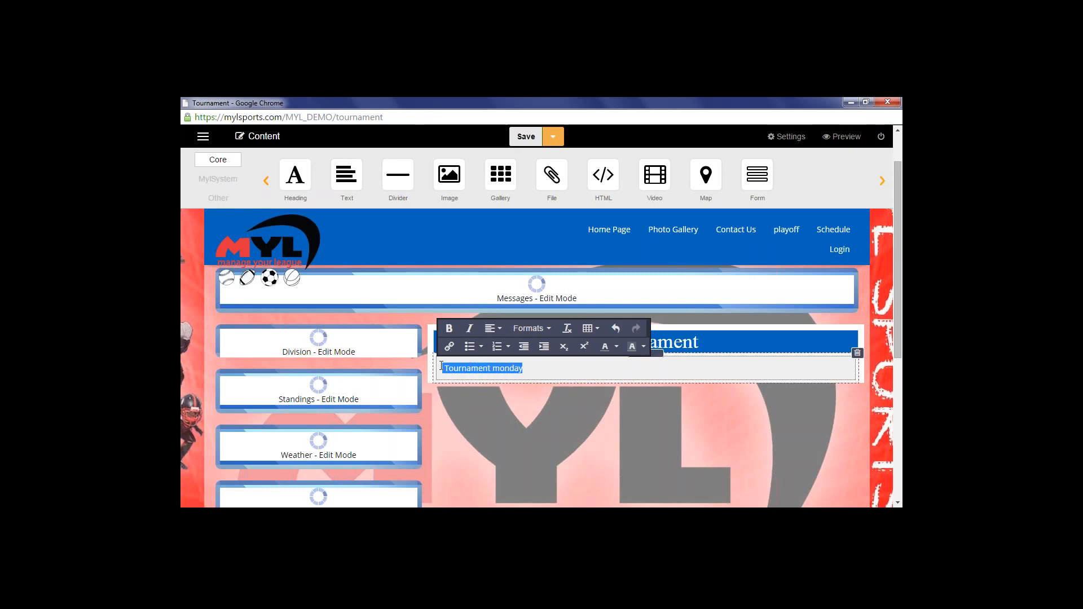
{"action": "left_click", "coordinate": [548, 329]}
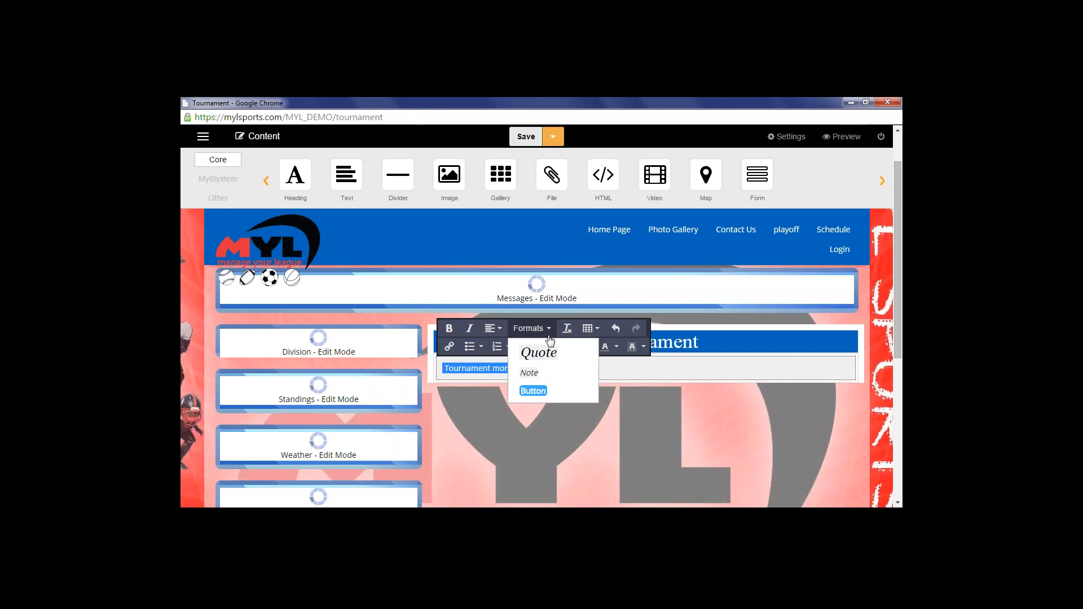
{"action": "left_click", "coordinate": [543, 353]}
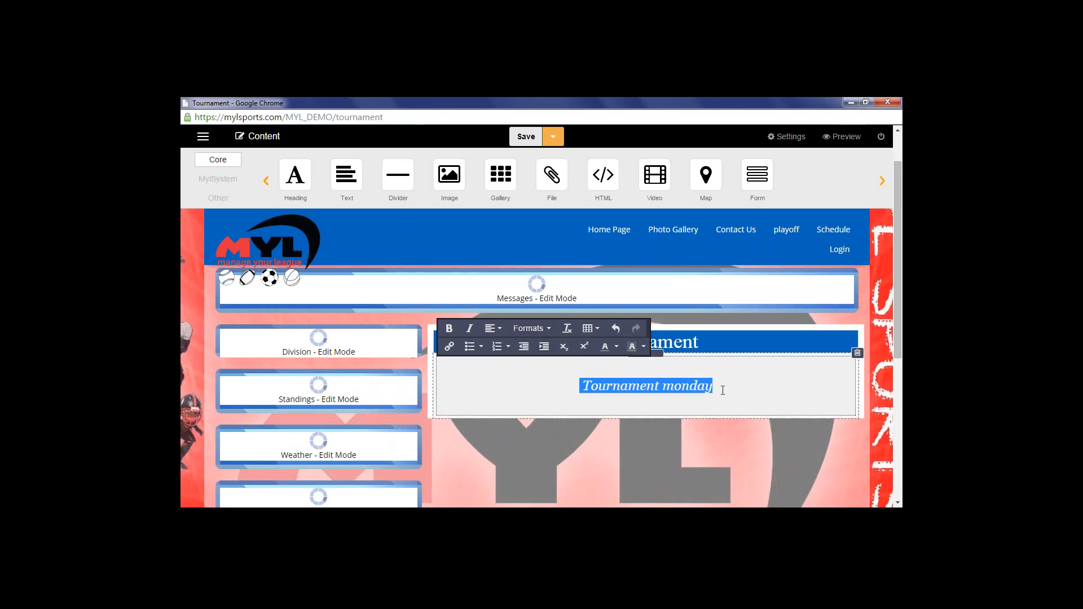
{"action": "left_click", "coordinate": [715, 414]}
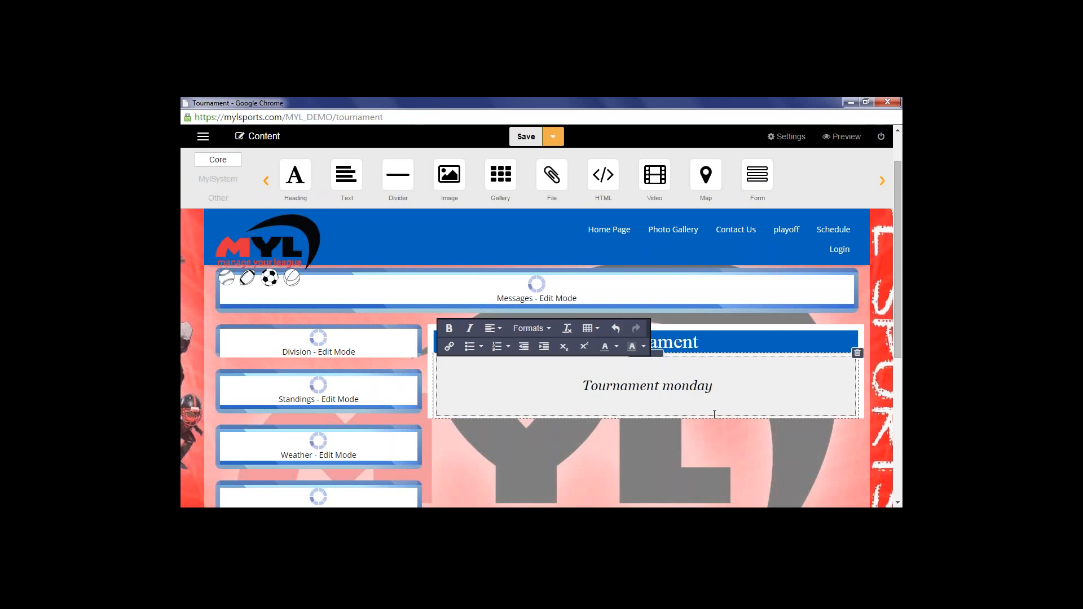
Reselect the Tournament monday line and switch its format from Quote to Note
{"action": "left_click_drag", "start_coordinate": [712, 385], "coordinate": [585, 397]}
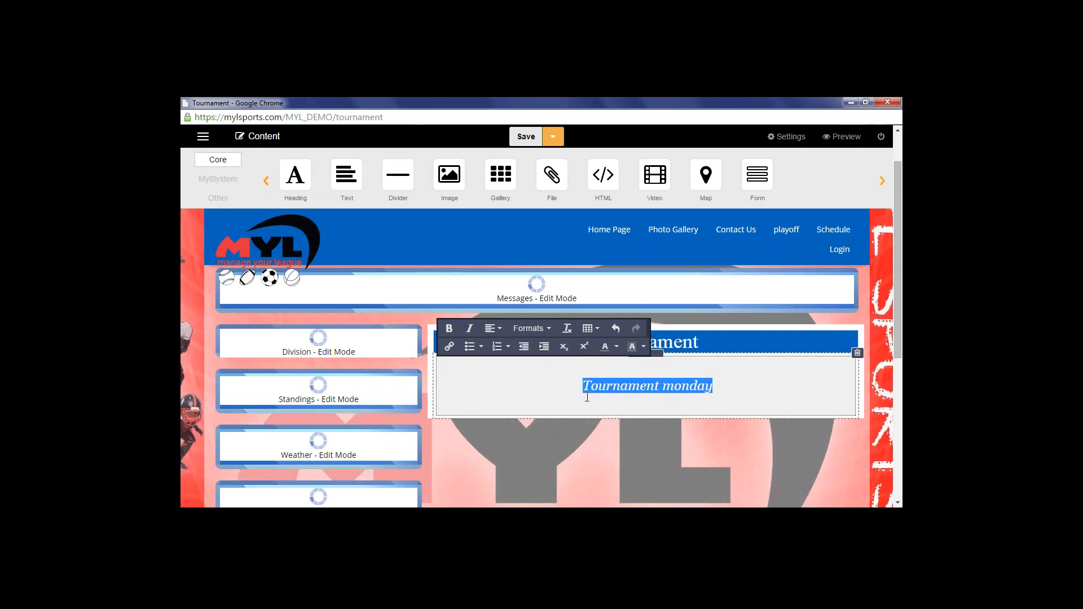
{"action": "left_click", "coordinate": [543, 327]}
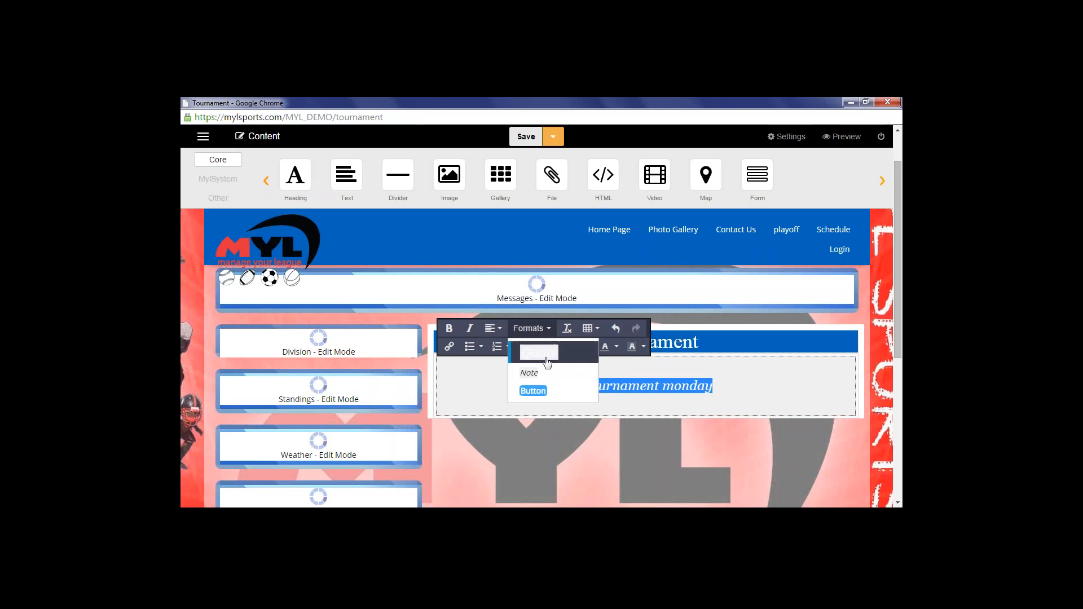
{"action": "left_click", "coordinate": [537, 376]}
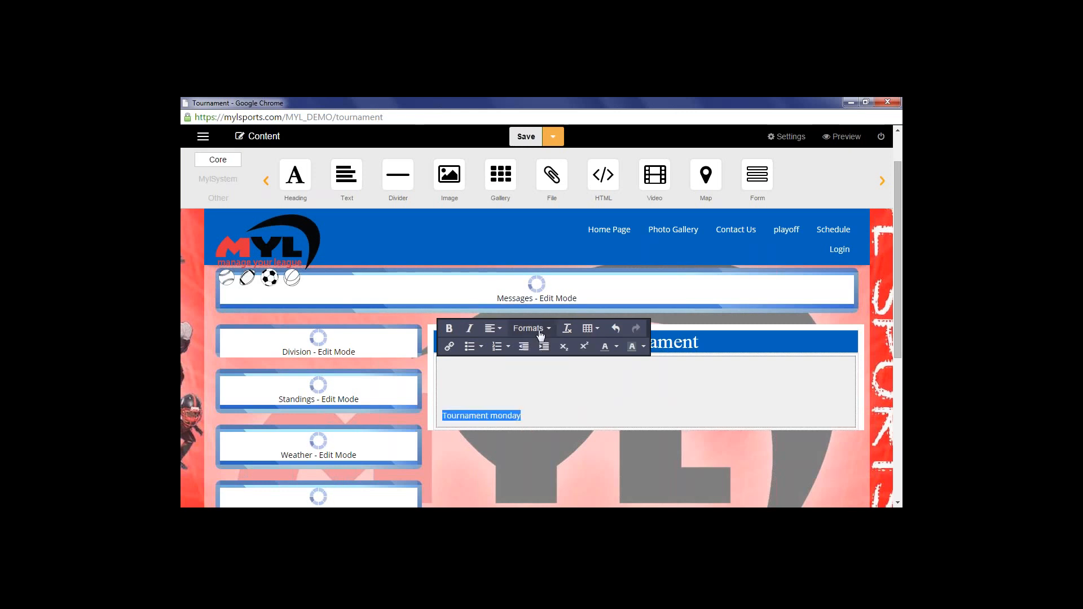
{"action": "left_click", "coordinate": [538, 329]}
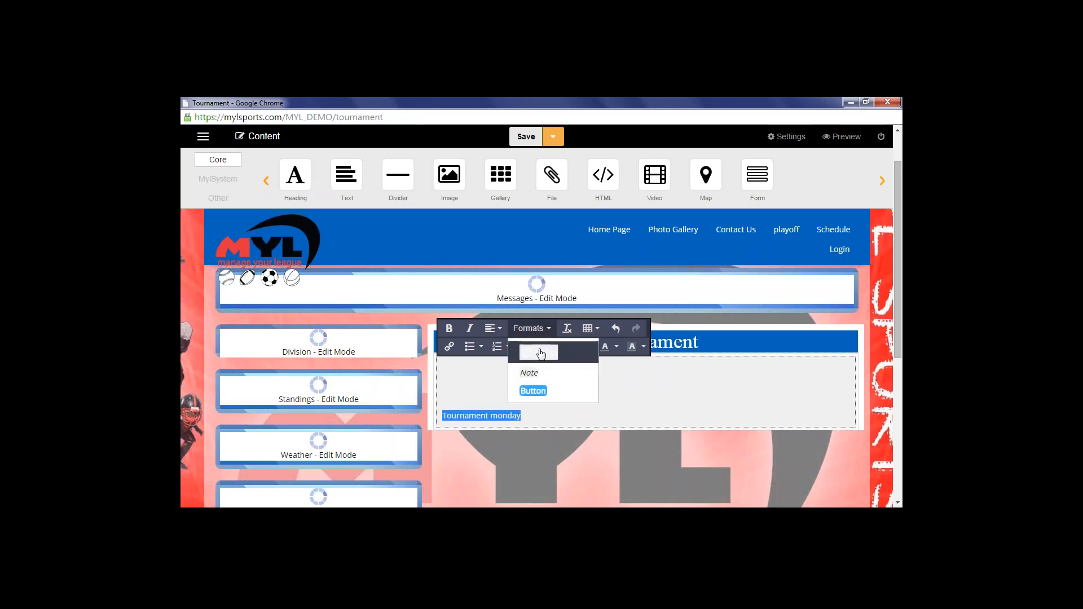
{"action": "left_click", "coordinate": [541, 371]}
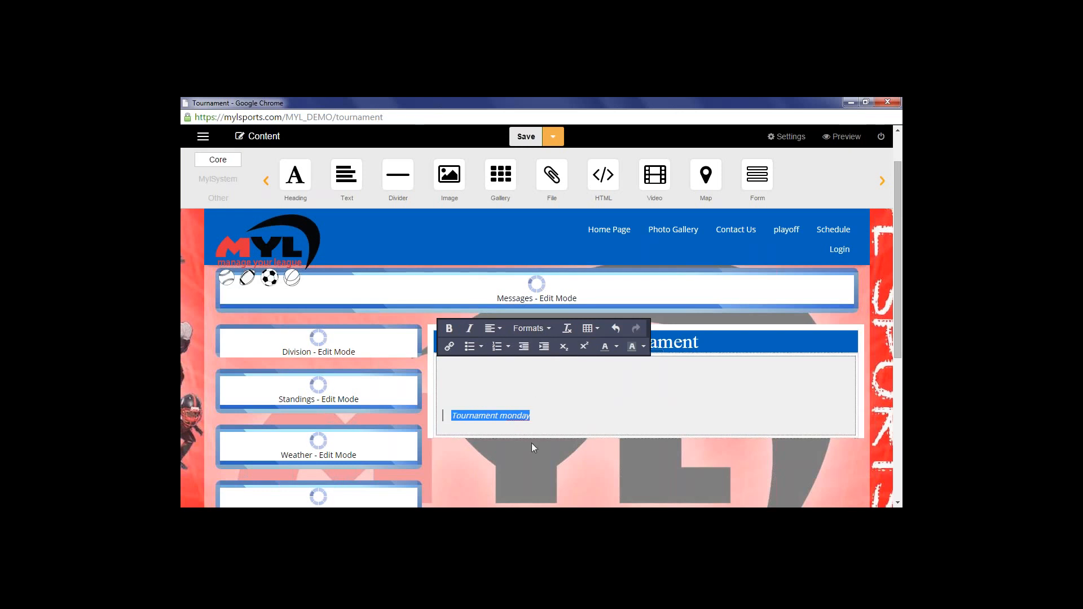
{"action": "left_click", "coordinate": [522, 379]}
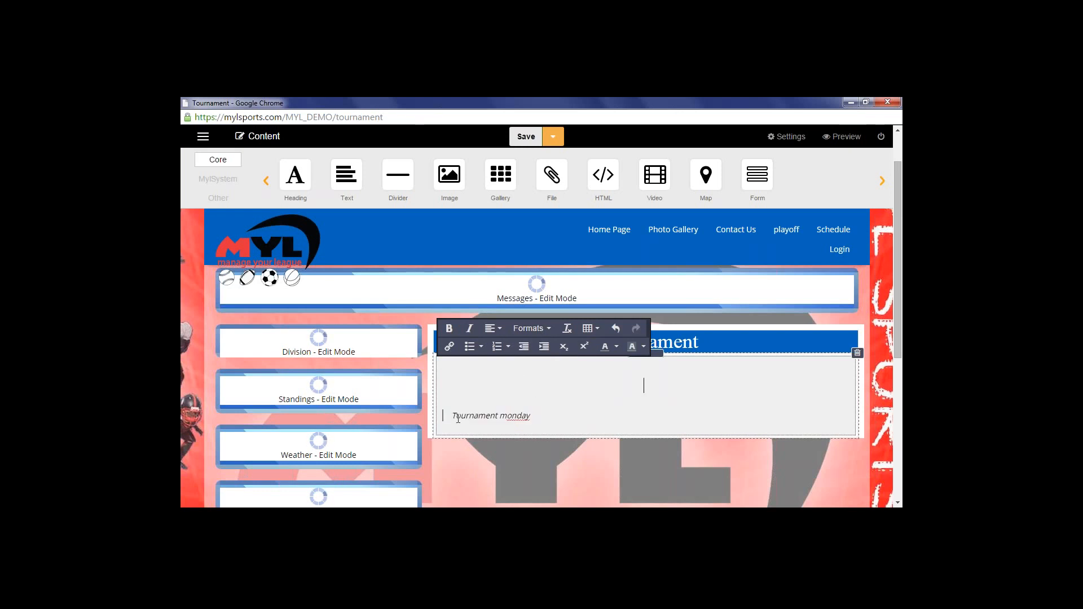
Clear the Note format from Tournament monday and apply the Button format instead
{"action": "left_click", "coordinate": [548, 332]}
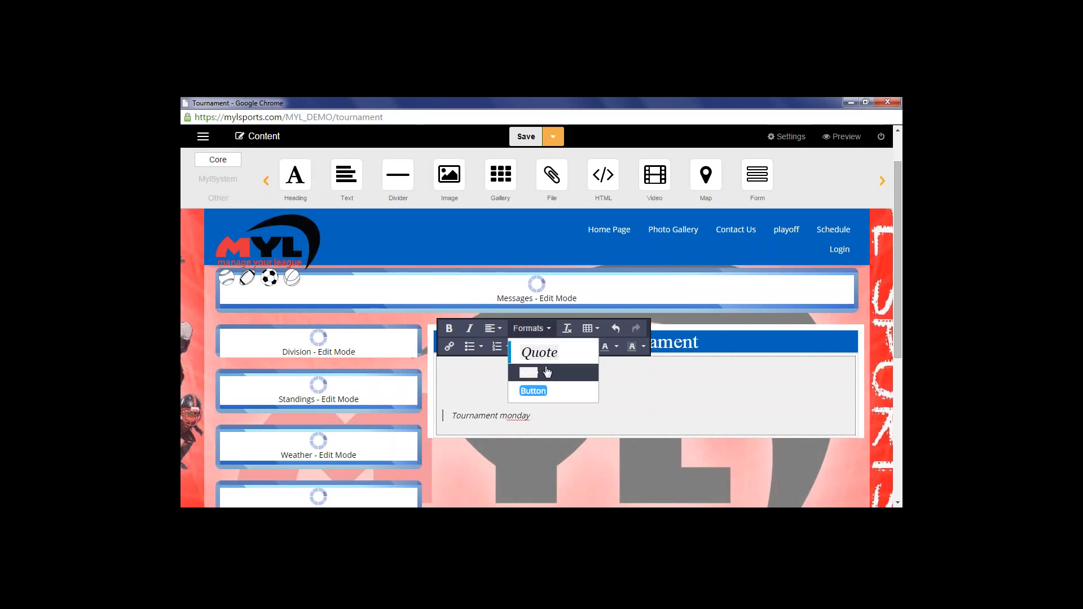
{"action": "left_click", "coordinate": [547, 371]}
{"action": "left_click", "coordinate": [529, 329]}
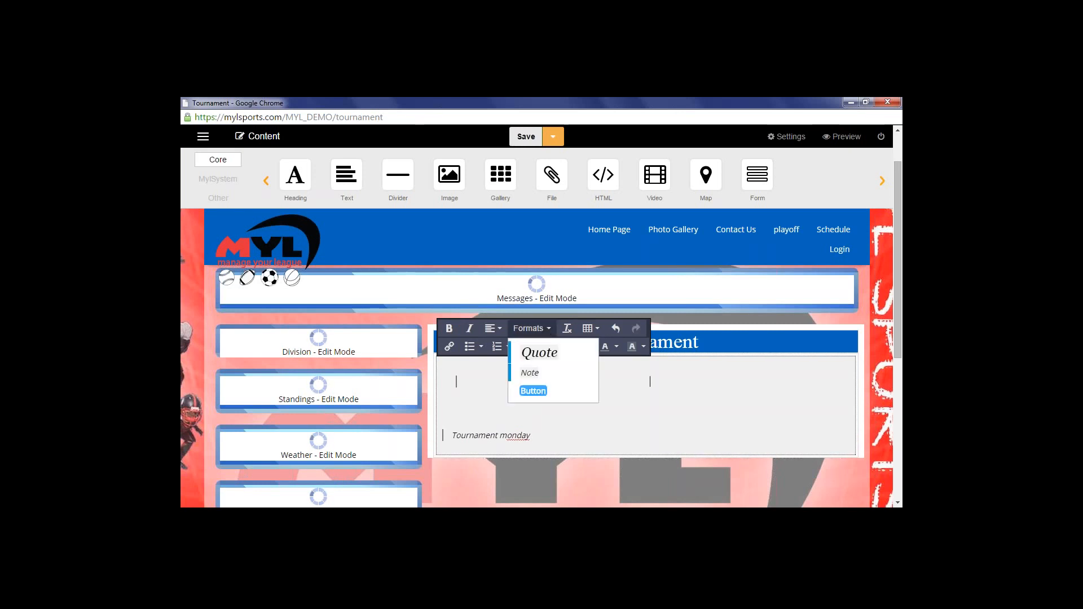
{"action": "left_click_drag", "start_coordinate": [534, 435], "coordinate": [452, 435]}
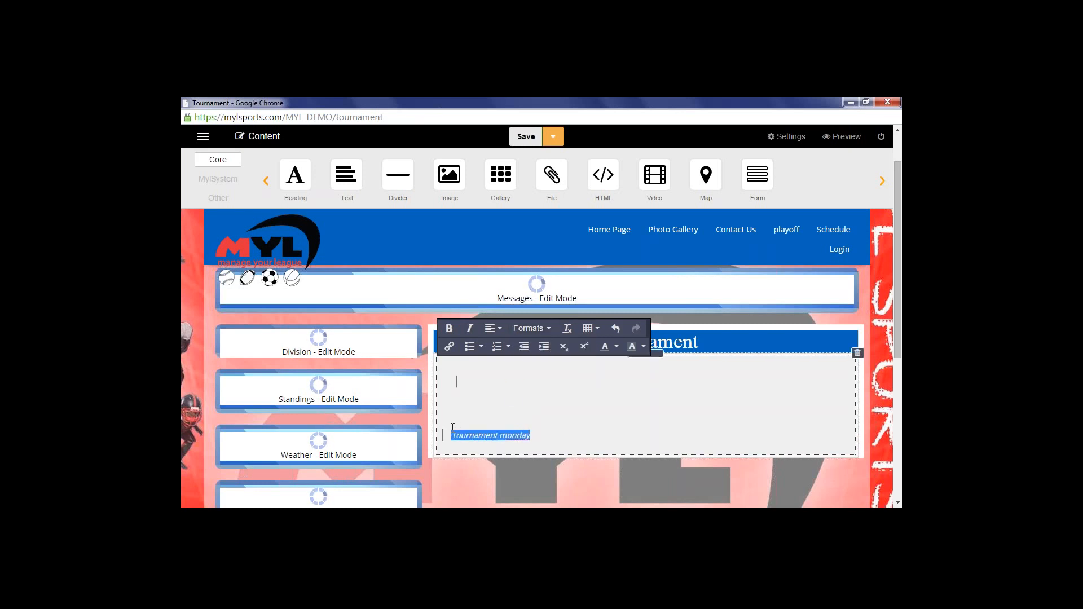
{"action": "left_click", "coordinate": [529, 328]}
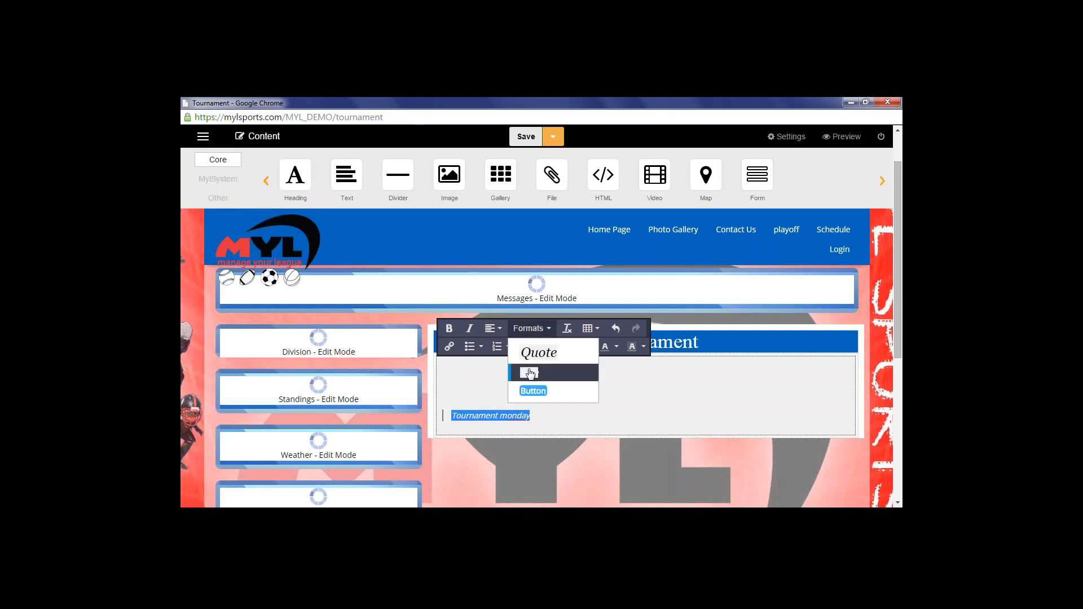
{"action": "left_click", "coordinate": [526, 374]}
{"action": "left_click", "coordinate": [530, 329]}
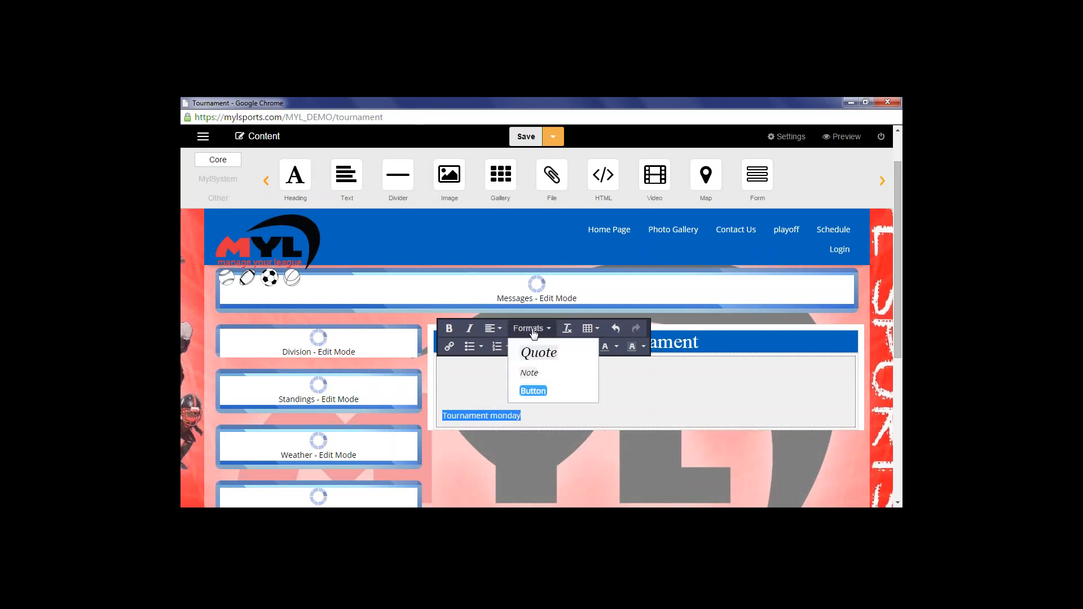
{"action": "left_click", "coordinate": [532, 391]}
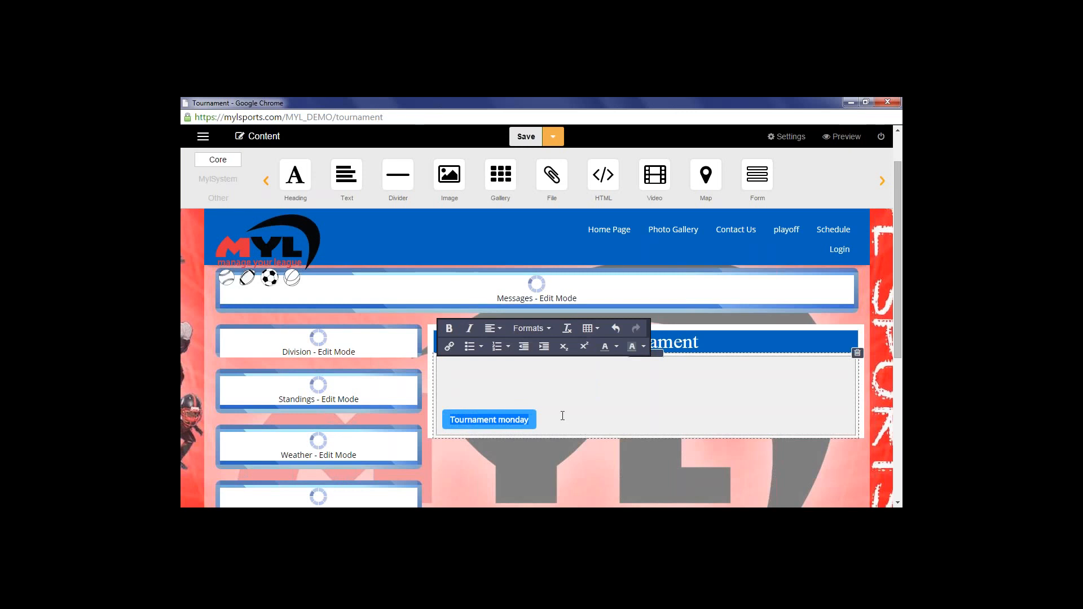
{"action": "left_click", "coordinate": [513, 394]}
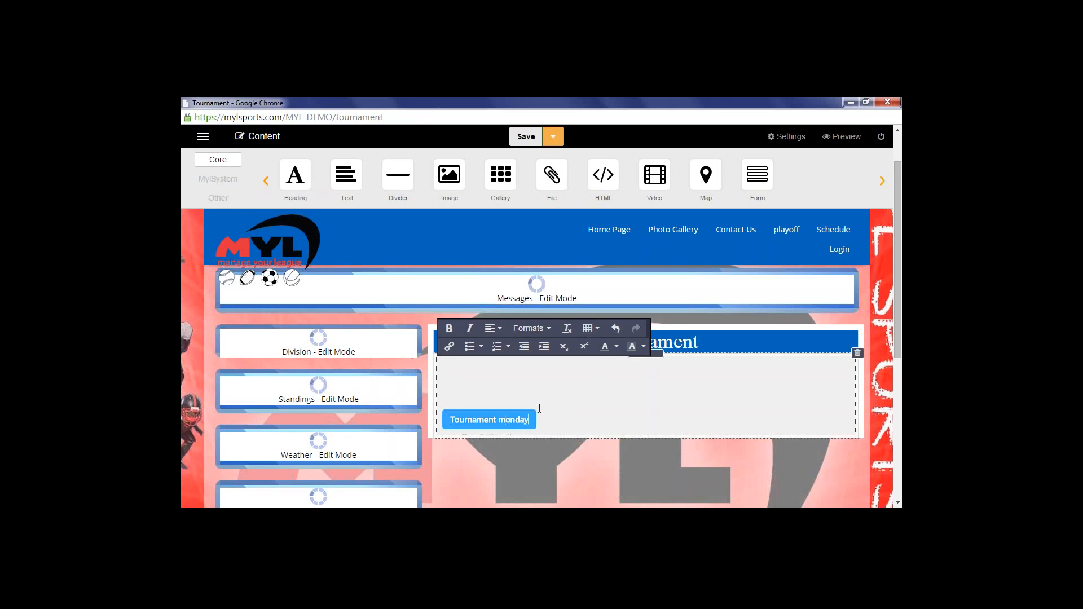
{"action": "left_click", "coordinate": [454, 425]}
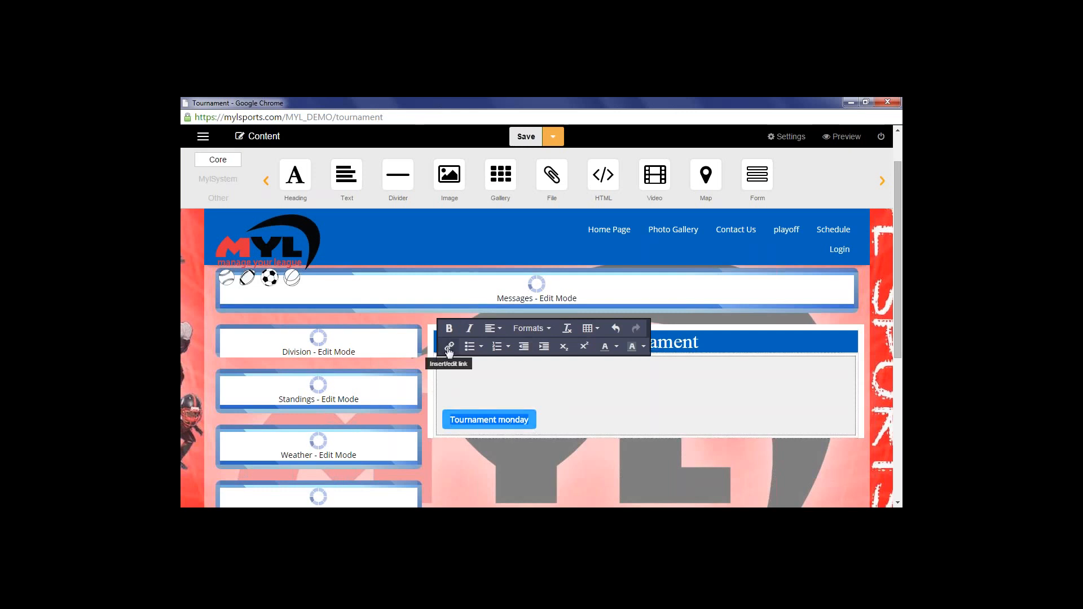
{"action": "left_click", "coordinate": [450, 346]}
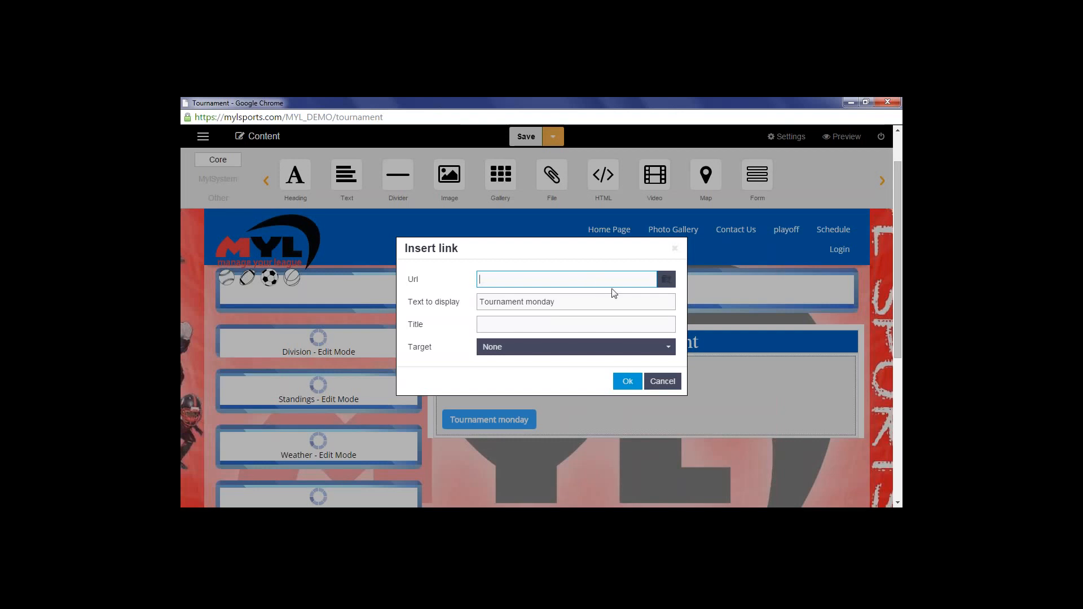
{"action": "left_click", "coordinate": [667, 280]}
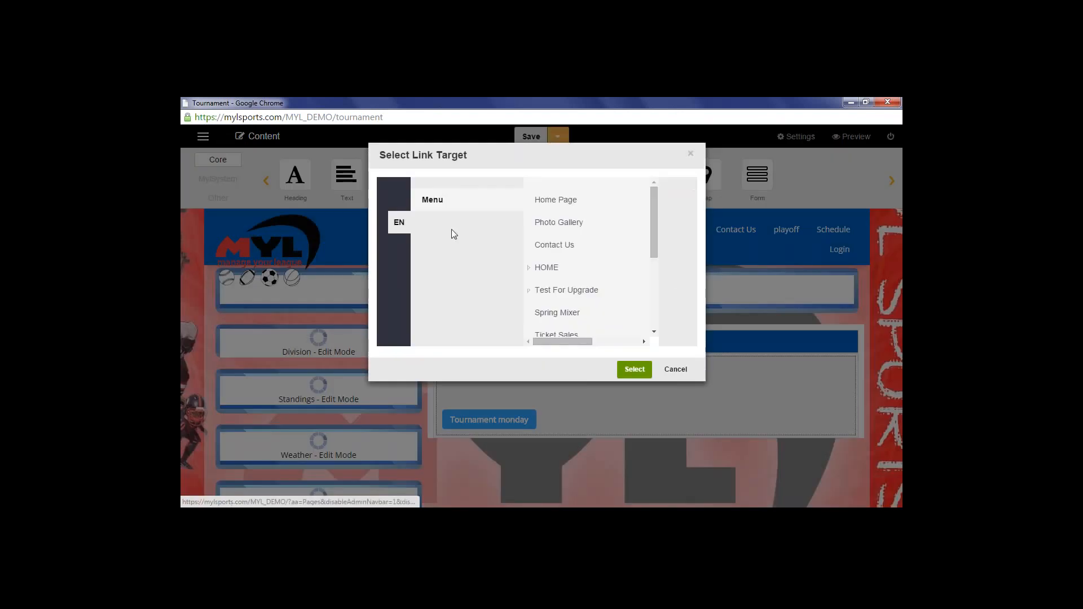
{"action": "scroll", "coordinate": [559, 293], "scroll_direction": "down", "scroll_amount": 5}
{"action": "scroll", "coordinate": [558, 304], "scroll_direction": "up", "scroll_amount": 5}
{"action": "left_click", "coordinate": [690, 155]}
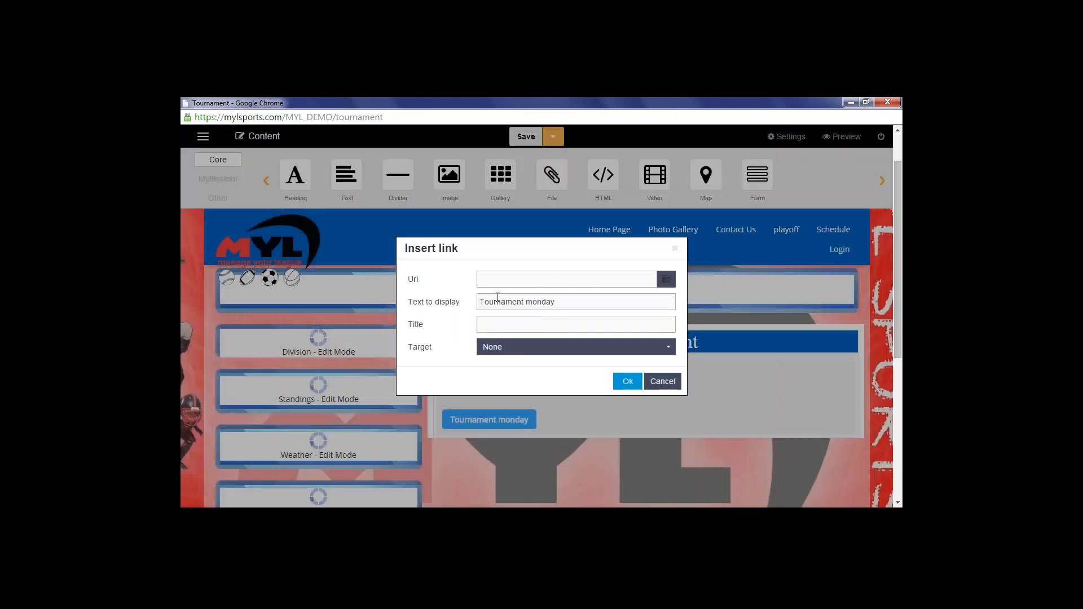
{"action": "left_click", "coordinate": [517, 349]}
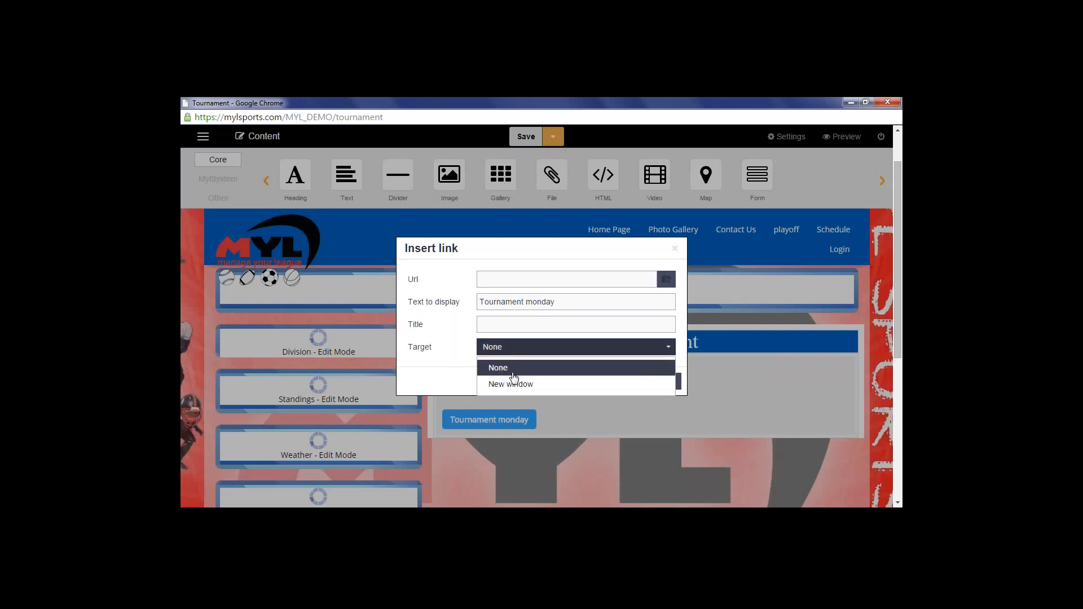
{"action": "left_click", "coordinate": [512, 370]}
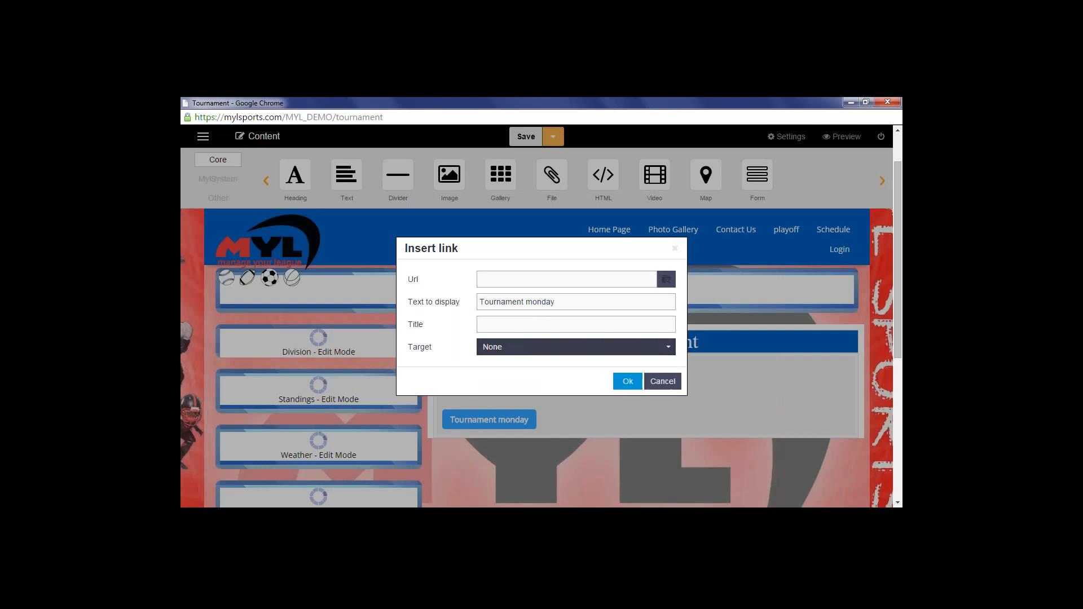
{"action": "left_click", "coordinate": [657, 381]}
{"action": "left_click", "coordinate": [585, 403]}
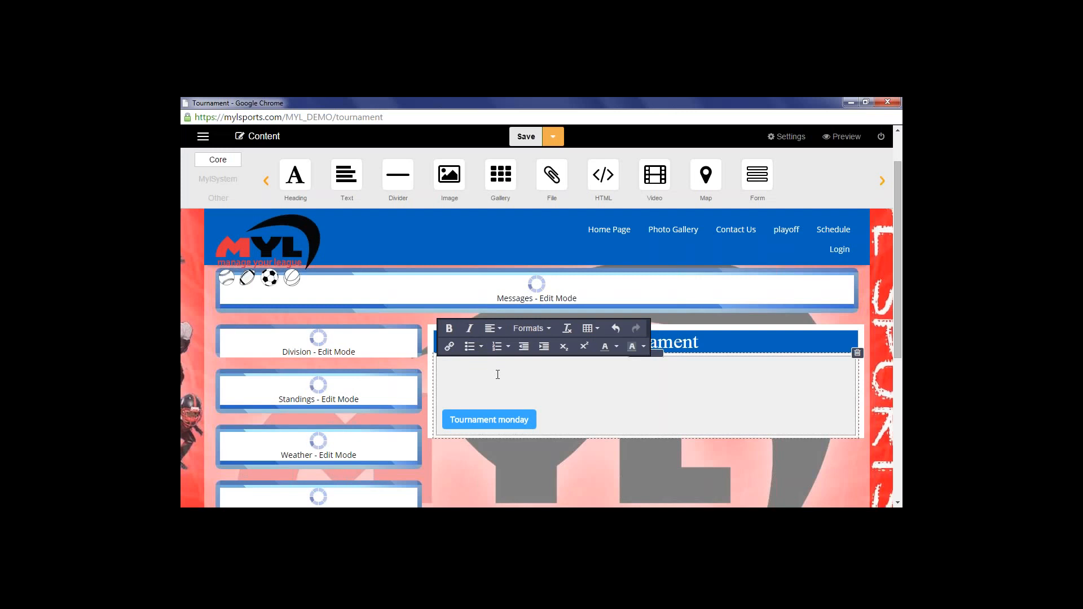
{"action": "left_click", "coordinate": [531, 328]}
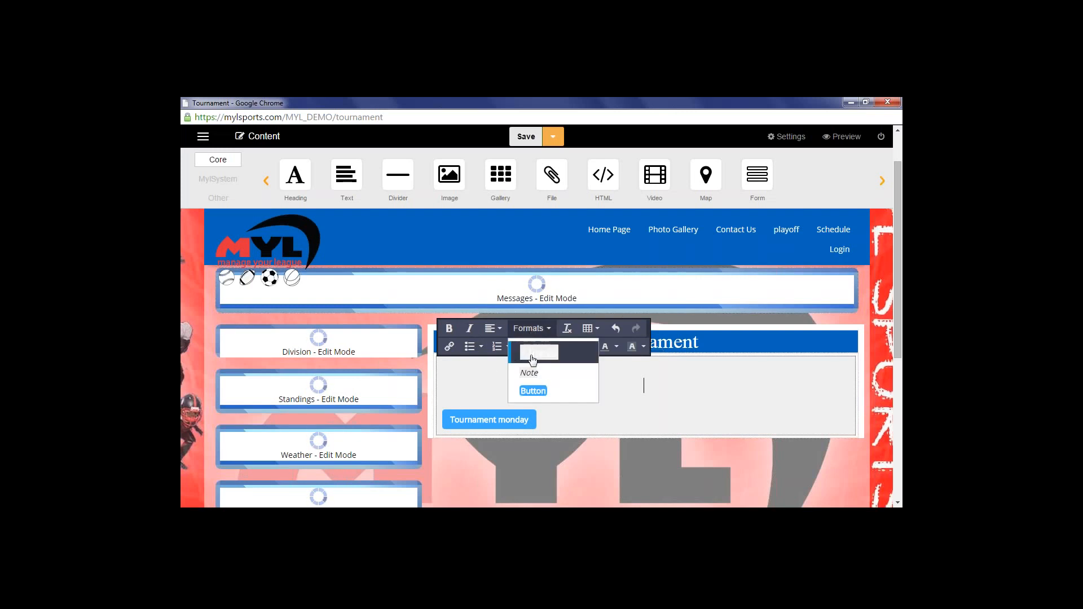
{"action": "left_click", "coordinate": [533, 354]}
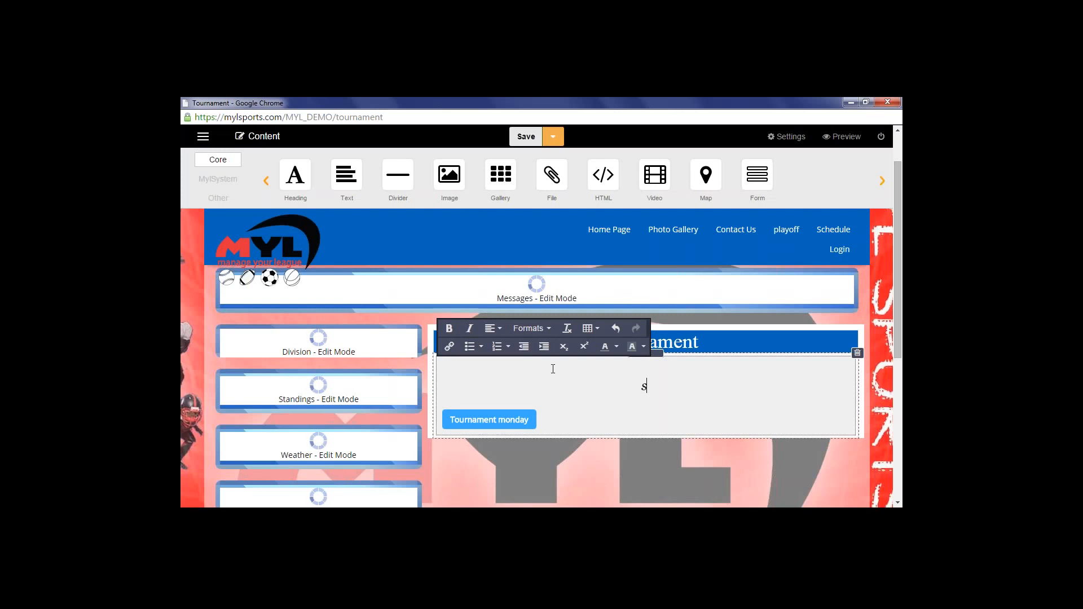
Type 'sport 1' and 'sport2' on two lines above the button and select both
{"action": "type", "text": "port `"}
{"action": "key", "text": "BackSpace"}
{"action": "type", "text": "1"}
{"action": "key", "text": "Return"}
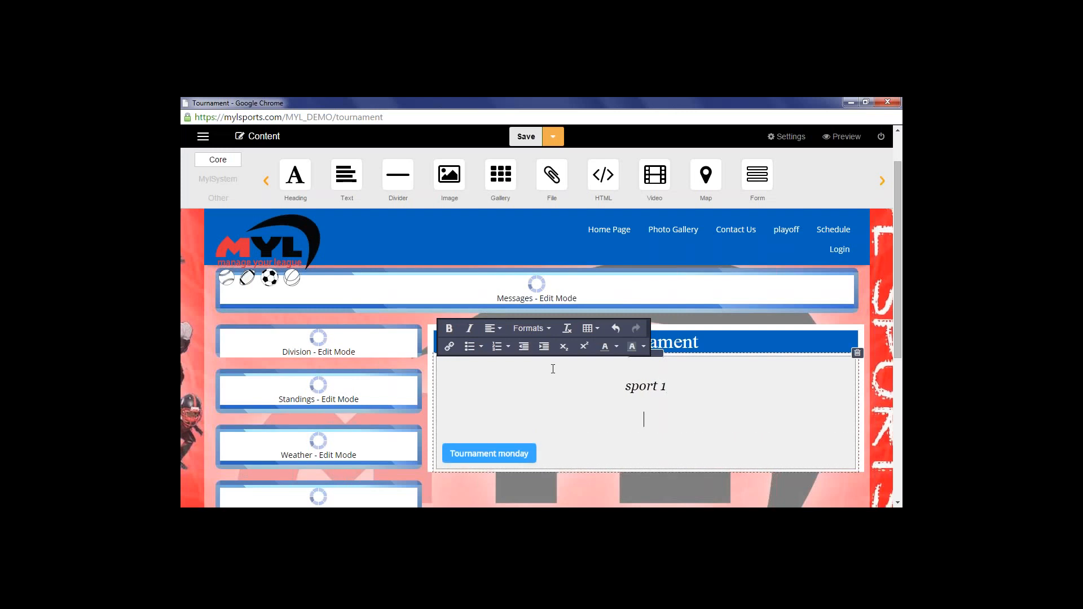
{"action": "type", "text": "sport2"}
{"action": "left_click_drag", "start_coordinate": [675, 420], "coordinate": [624, 386]}
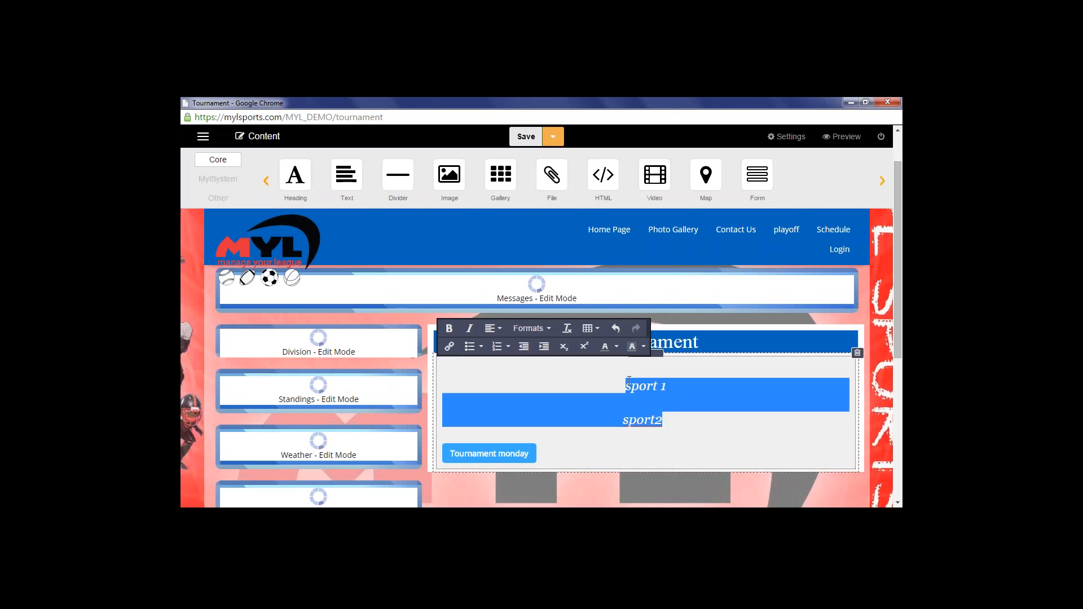
Make the sport lines plain text, try hollow, disc and square bullets, then remove the bullets
{"action": "left_click", "coordinate": [539, 331]}
{"action": "left_click", "coordinate": [530, 390]}
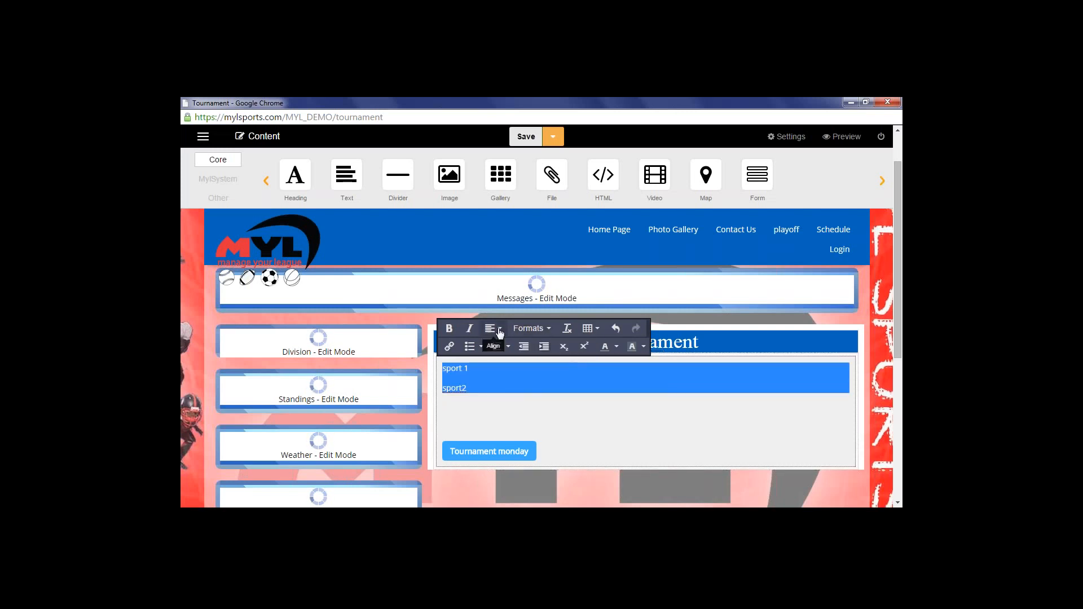
{"action": "left_click", "coordinate": [471, 346]}
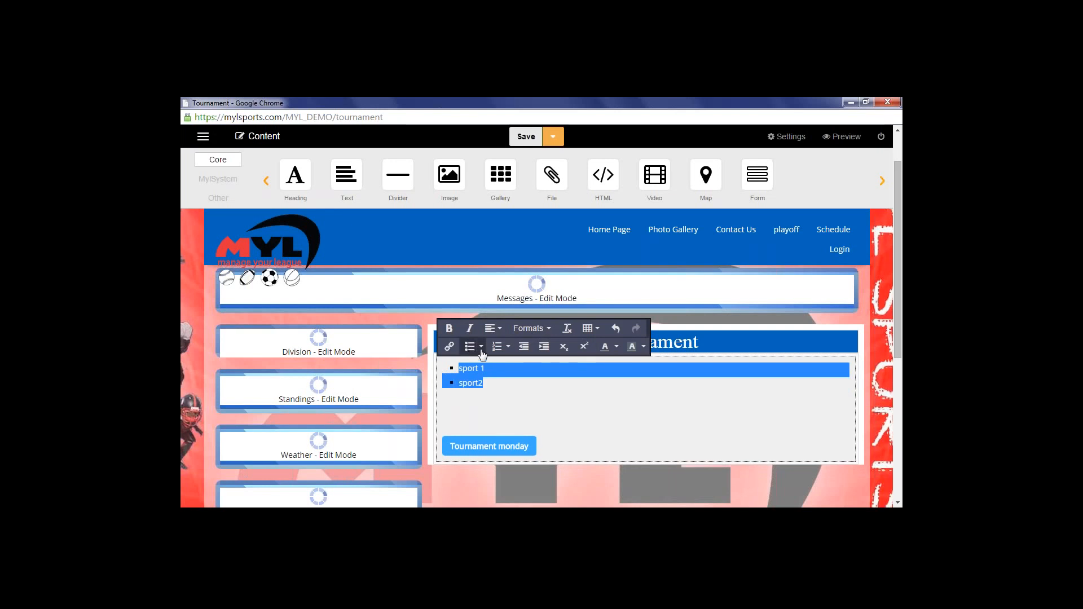
{"action": "left_click", "coordinate": [482, 350]}
{"action": "left_click", "coordinate": [481, 384]}
{"action": "left_click", "coordinate": [483, 351]}
{"action": "left_click", "coordinate": [480, 400]}
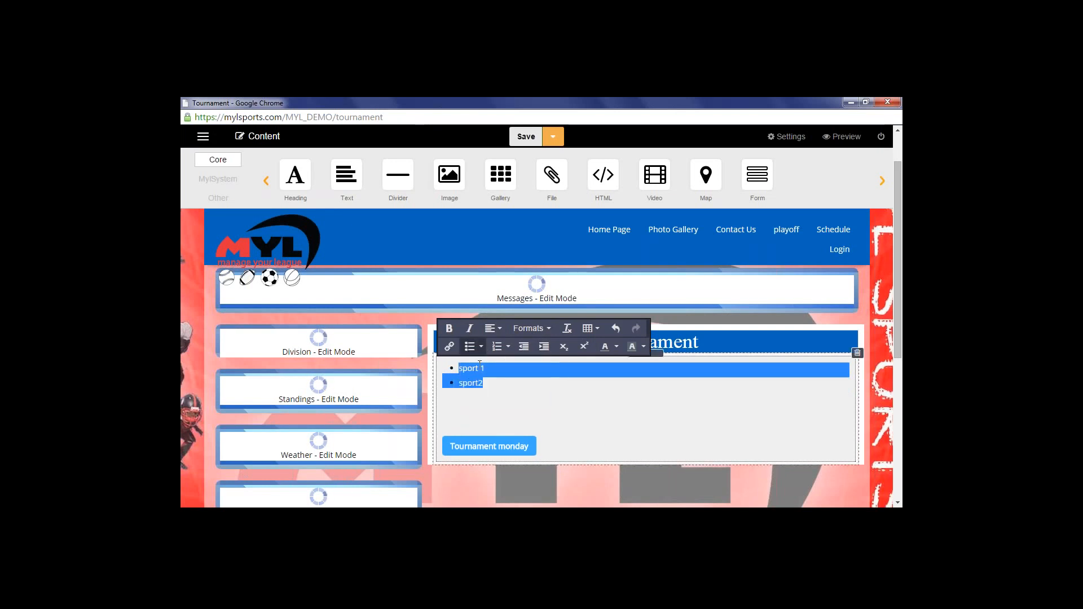
{"action": "left_click", "coordinate": [481, 348]}
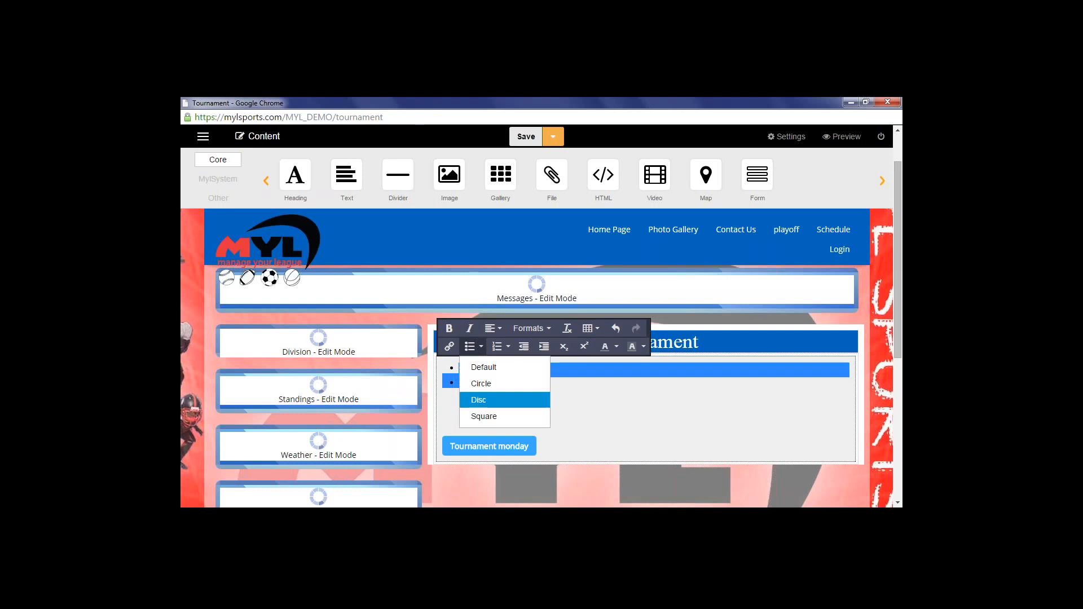
{"action": "left_click", "coordinate": [480, 417]}
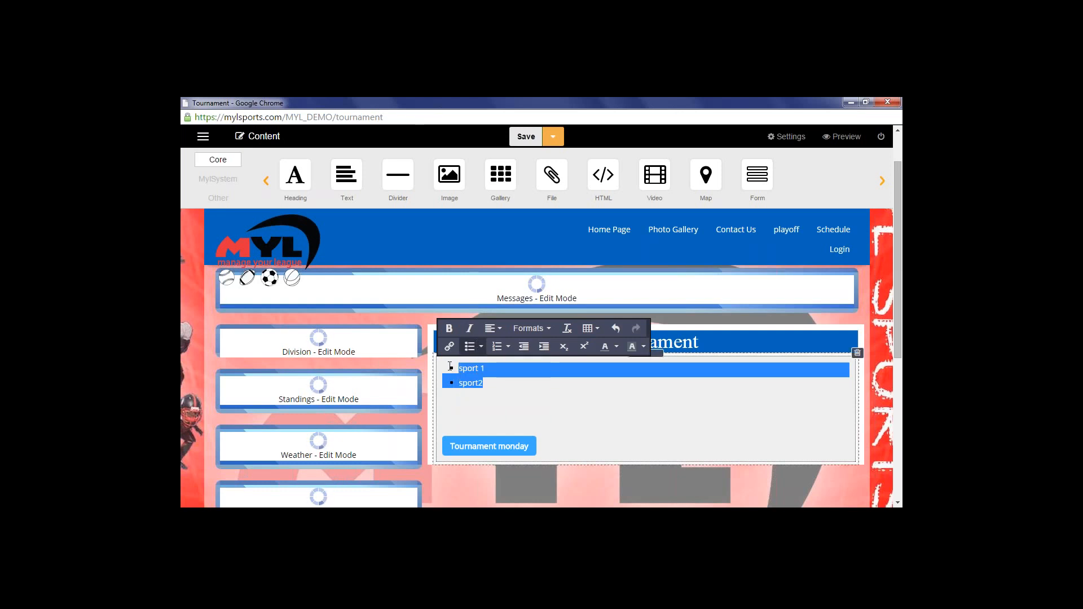
{"action": "left_click", "coordinate": [481, 347]}
{"action": "left_click", "coordinate": [480, 416]}
{"action": "left_click", "coordinate": [470, 350]}
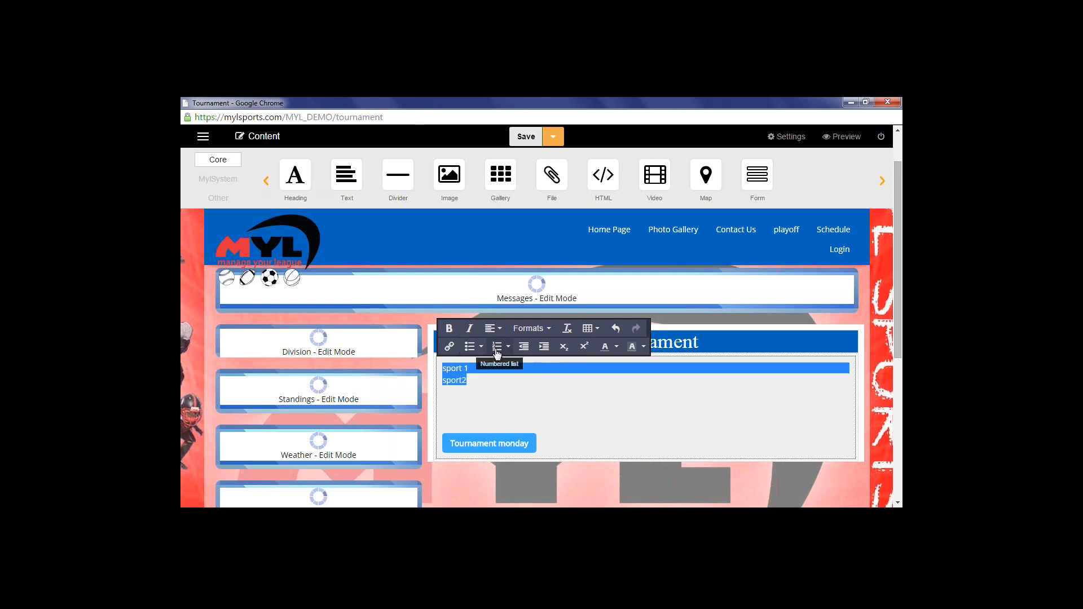
Try Greek, lowercase, Roman and uppercase-letter numbering on the sport lines, then remove numbering
{"action": "left_click", "coordinate": [499, 349]}
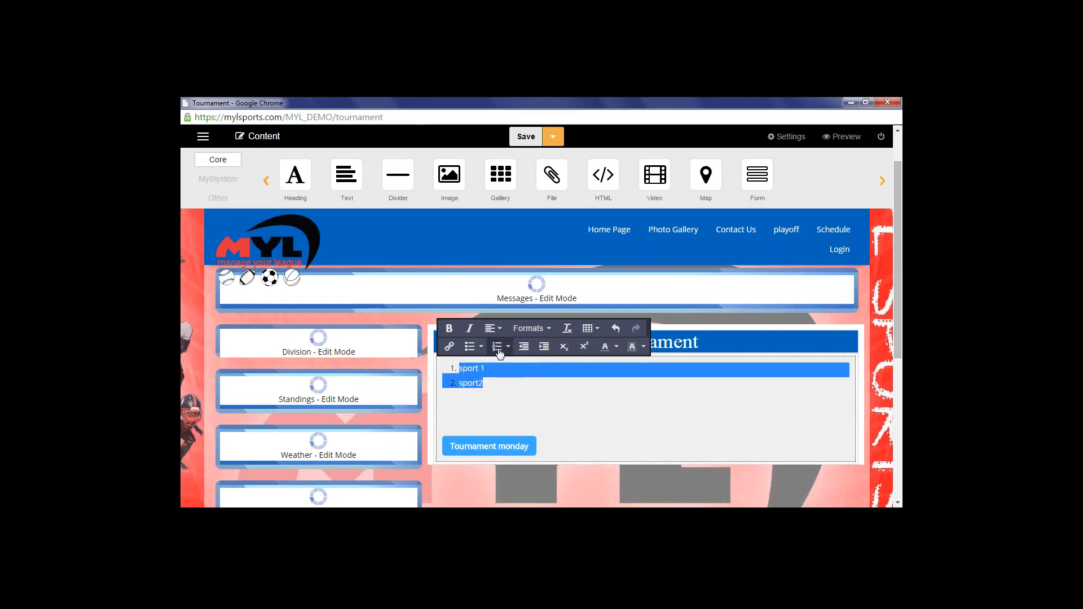
{"action": "left_click", "coordinate": [508, 347]}
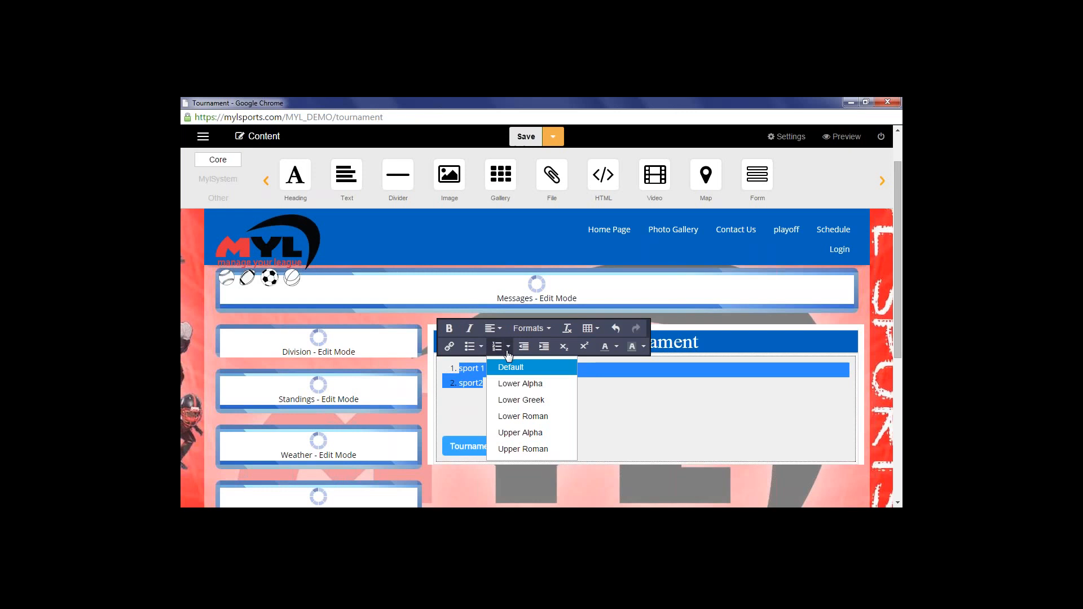
{"action": "left_click", "coordinate": [507, 399]}
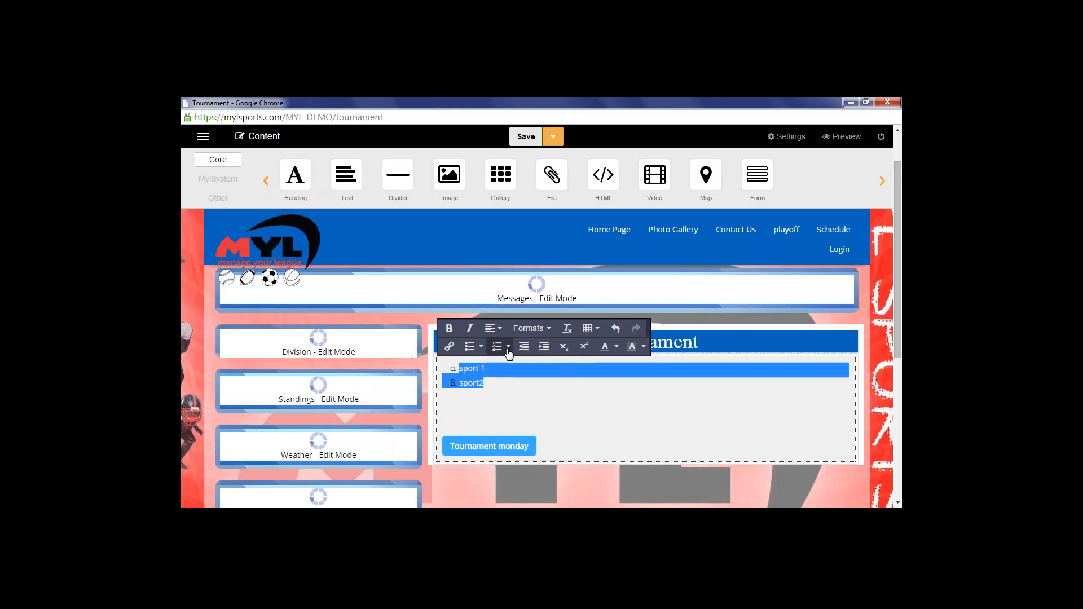
{"action": "left_click", "coordinate": [508, 348]}
{"action": "left_click", "coordinate": [507, 387]}
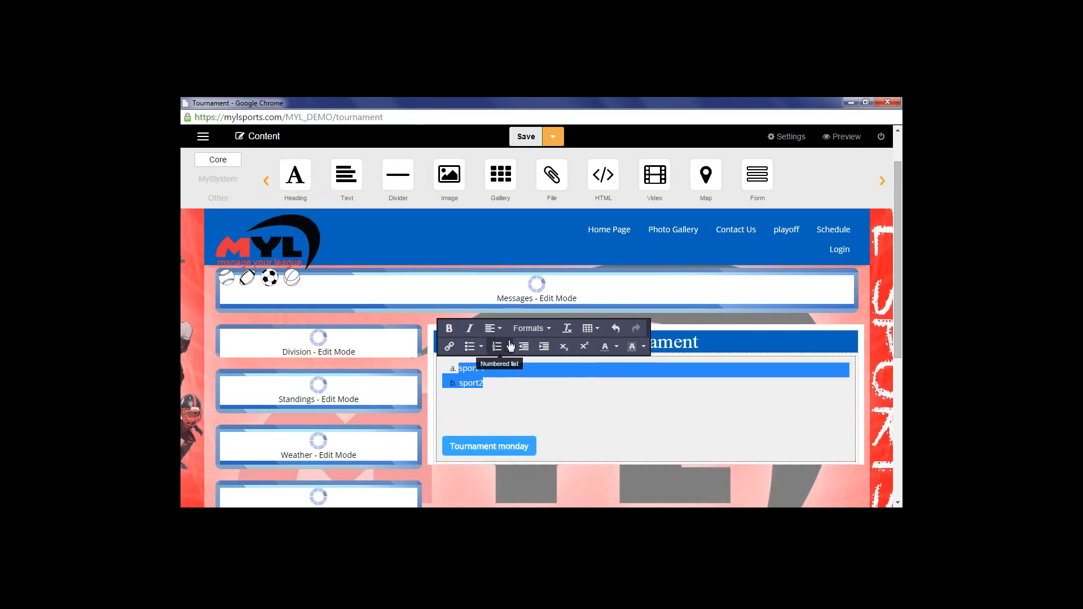
{"action": "left_click", "coordinate": [511, 347]}
{"action": "left_click", "coordinate": [508, 411]}
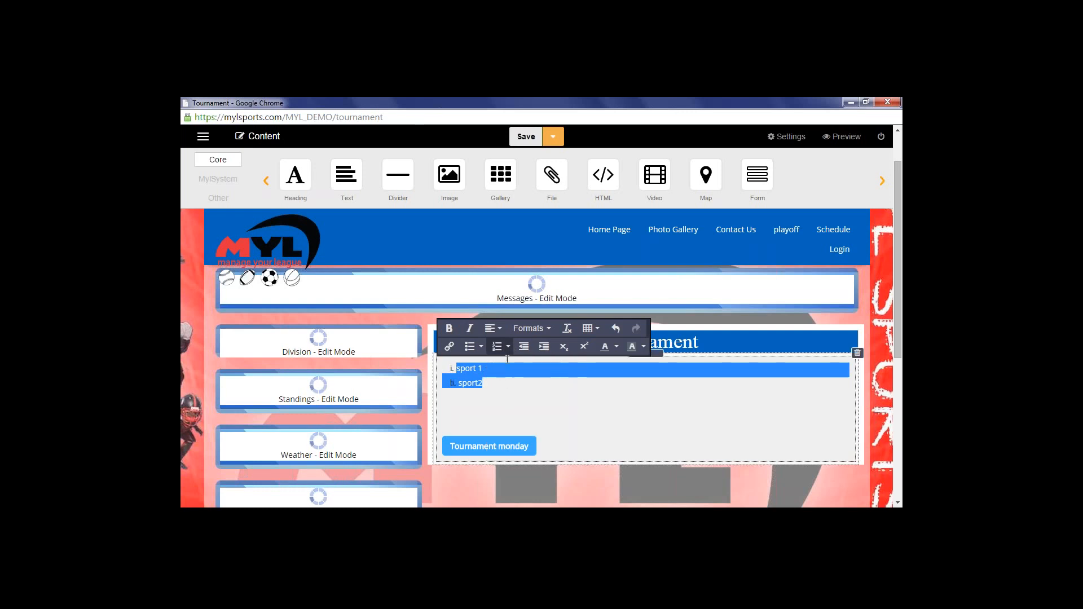
{"action": "left_click", "coordinate": [508, 348]}
{"action": "left_click", "coordinate": [509, 422]}
{"action": "left_click", "coordinate": [523, 348]}
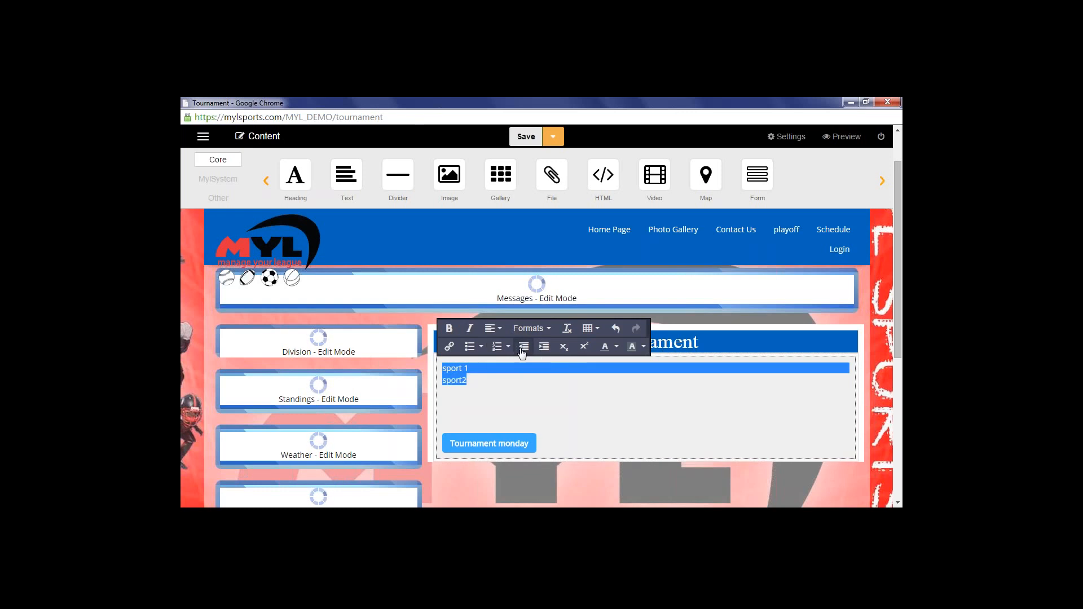
Indent the sport lines five steps, then toggle square bullets on and off, leaving plain lines
{"action": "left_click", "coordinate": [545, 347]}
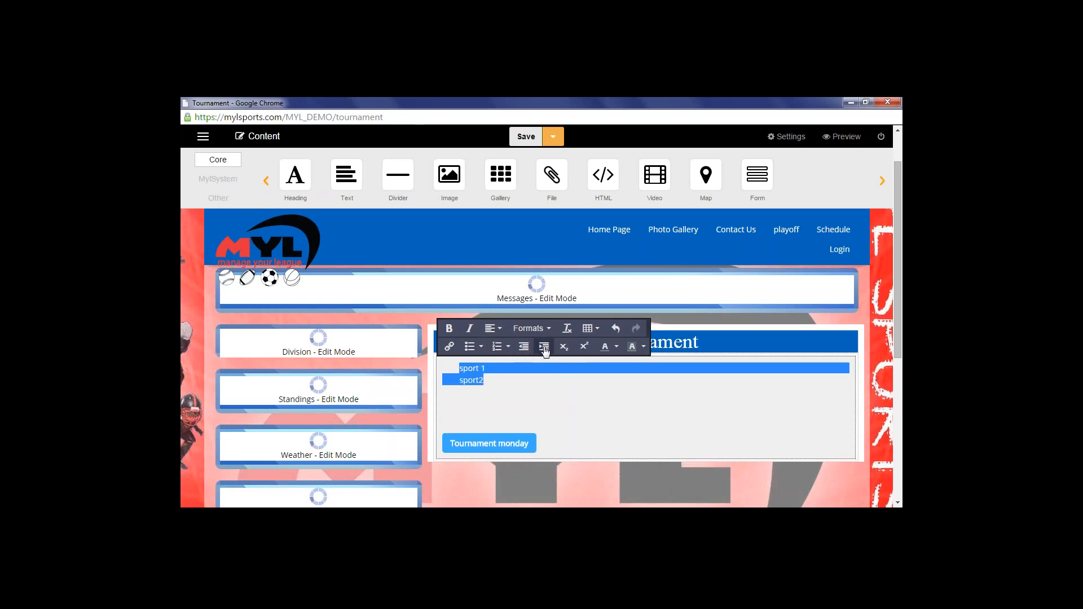
{"action": "left_click", "coordinate": [545, 348]}
{"action": "left_click", "coordinate": [545, 348]}
{"action": "left_click", "coordinate": [545, 348]}
{"action": "left_click", "coordinate": [545, 350]}
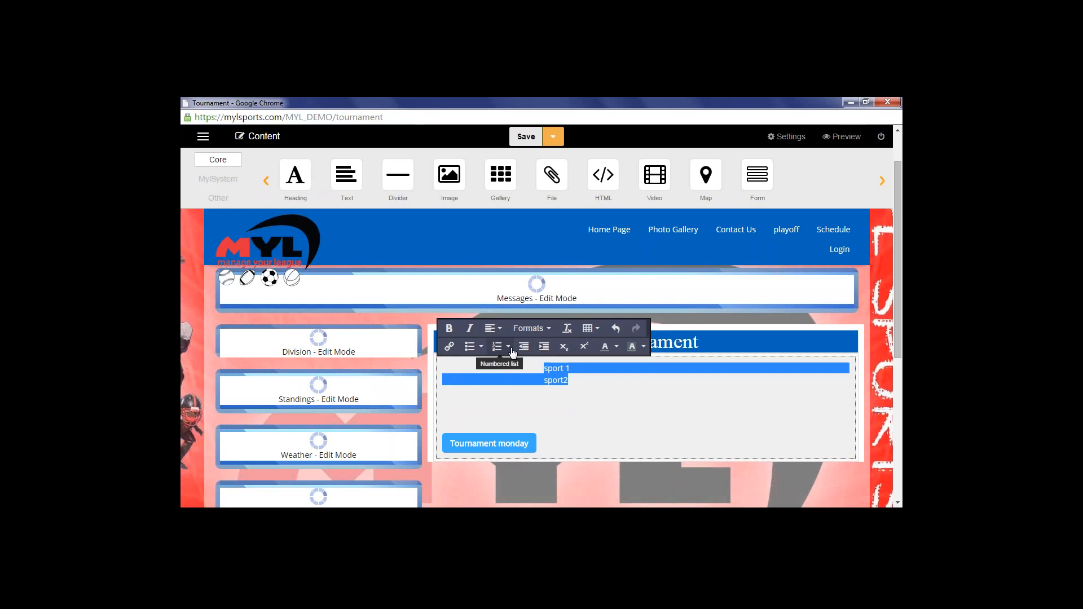
{"action": "left_click", "coordinate": [473, 350]}
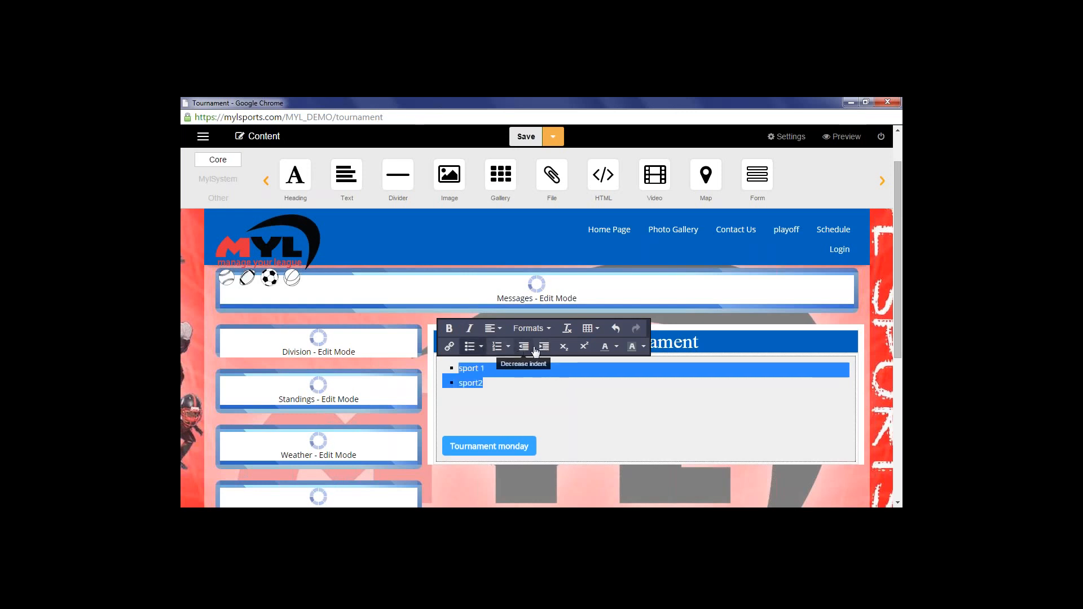
{"action": "left_click", "coordinate": [470, 348]}
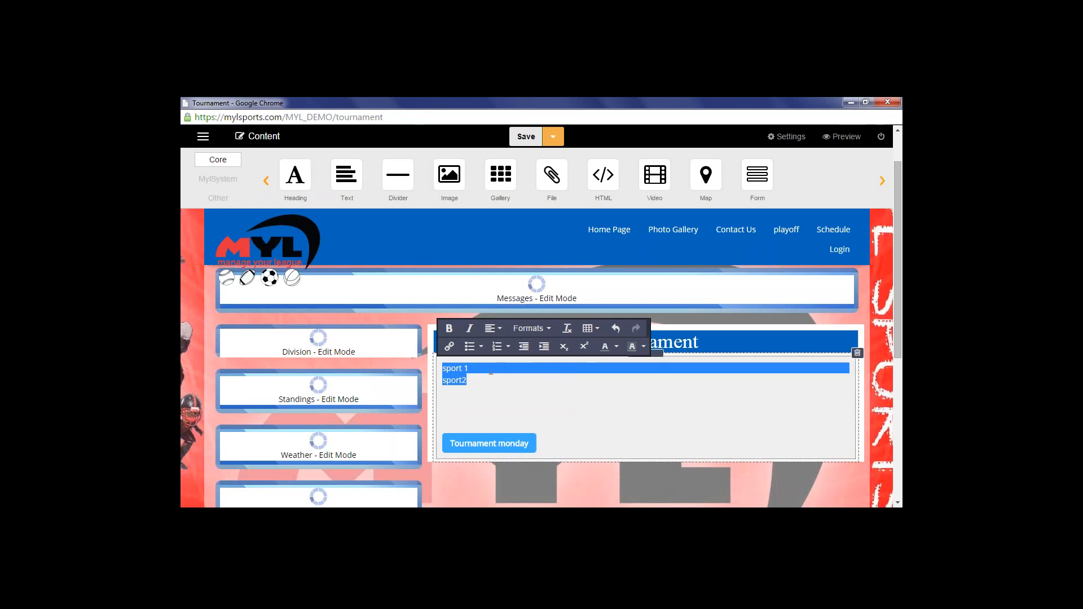
{"action": "left_click", "coordinate": [468, 372]}
Merge sport2 onto the sport 1 line and test subscript and superscript, leaving it normal size
{"action": "key", "text": "Delete"}
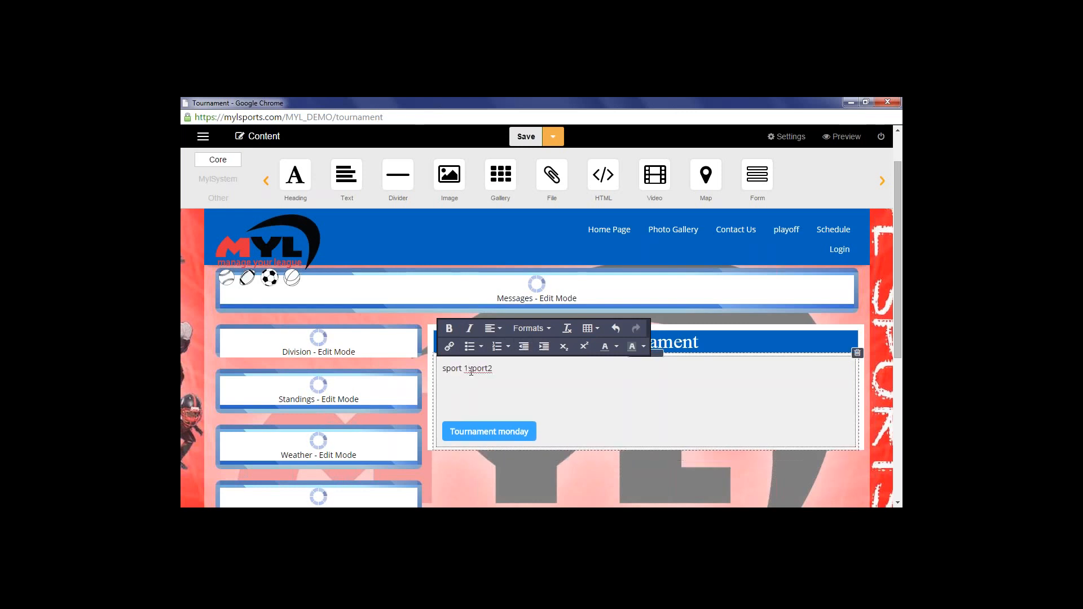
{"action": "left_click_drag", "start_coordinate": [470, 370], "coordinate": [497, 371]}
{"action": "left_click", "coordinate": [564, 347]}
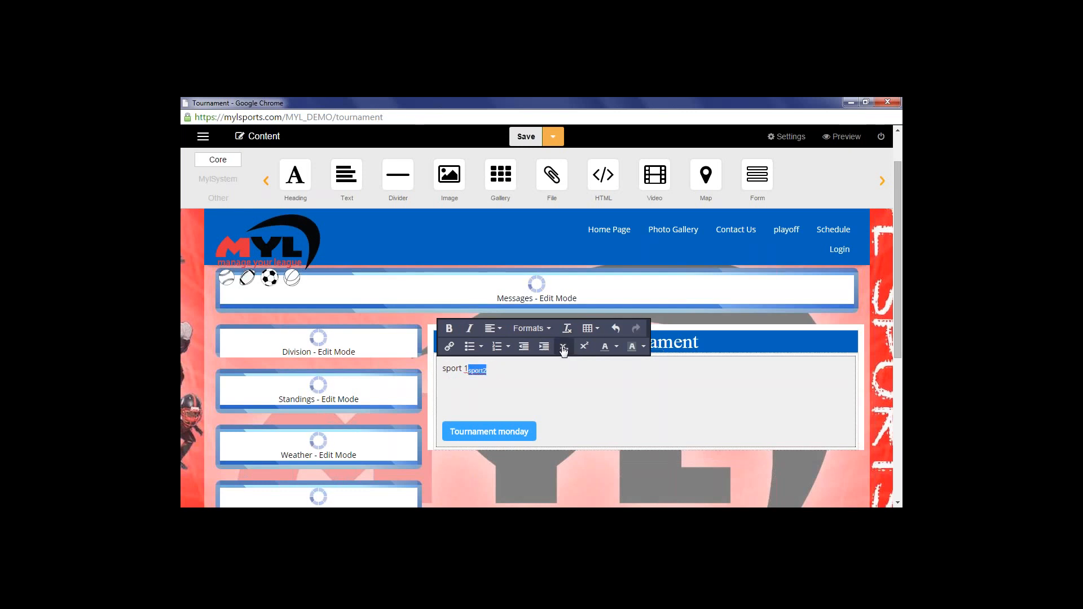
{"action": "left_click", "coordinate": [564, 348]}
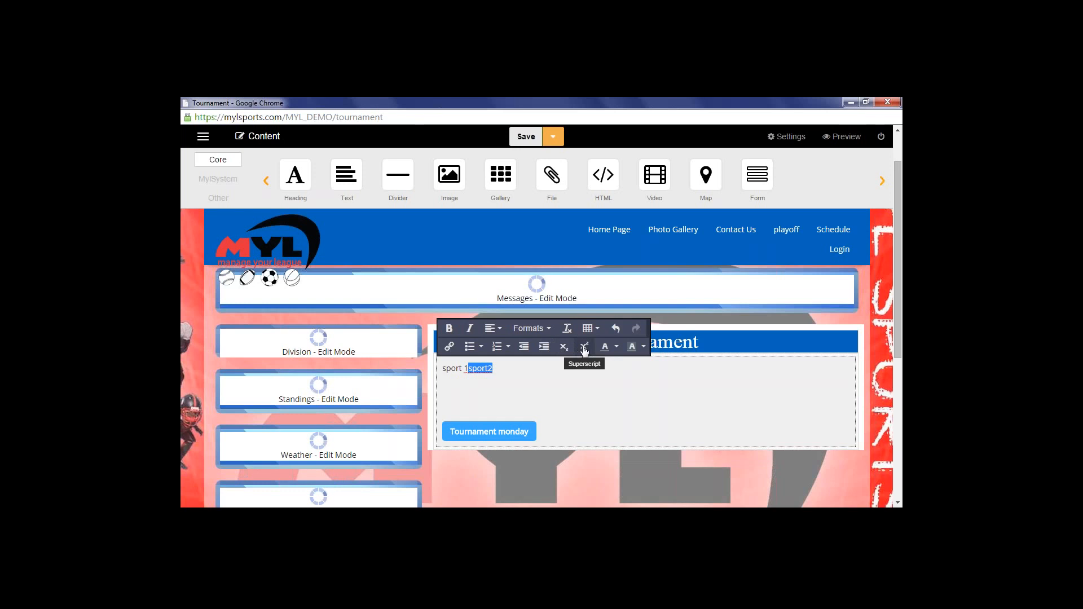
{"action": "left_click", "coordinate": [585, 351]}
{"action": "left_click", "coordinate": [584, 351]}
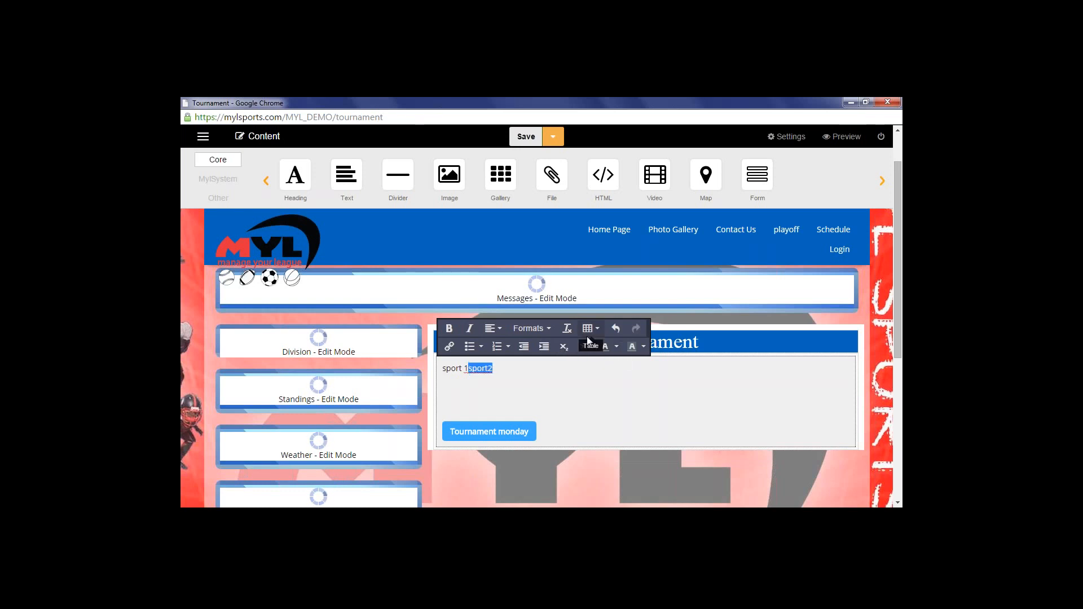
{"action": "left_click", "coordinate": [614, 351]}
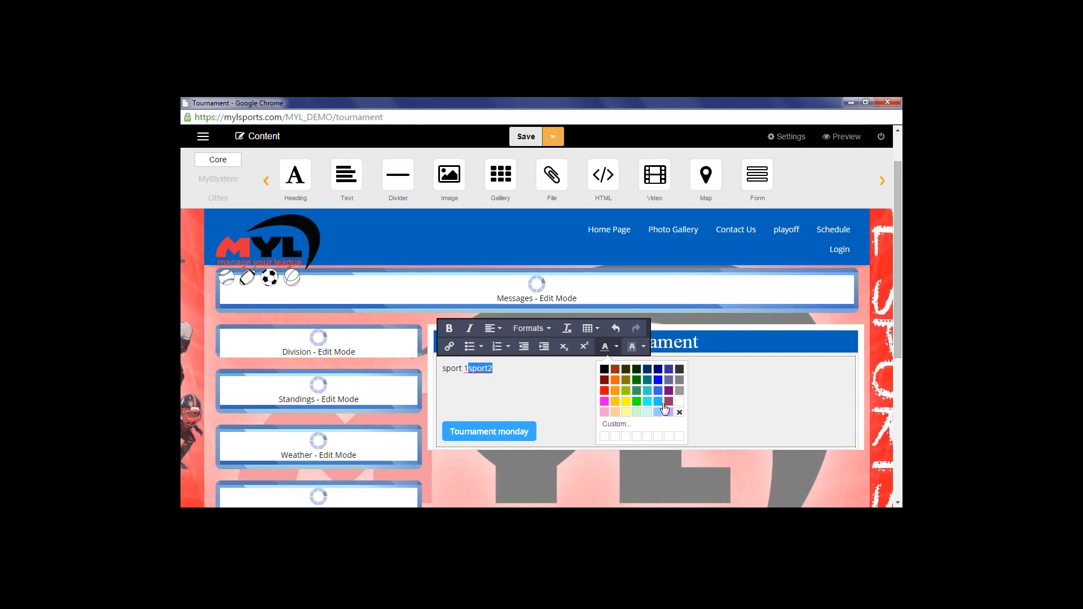
Colour the word sport2 with the custom red #e81010 from the Color dialog
{"action": "left_click", "coordinate": [616, 425]}
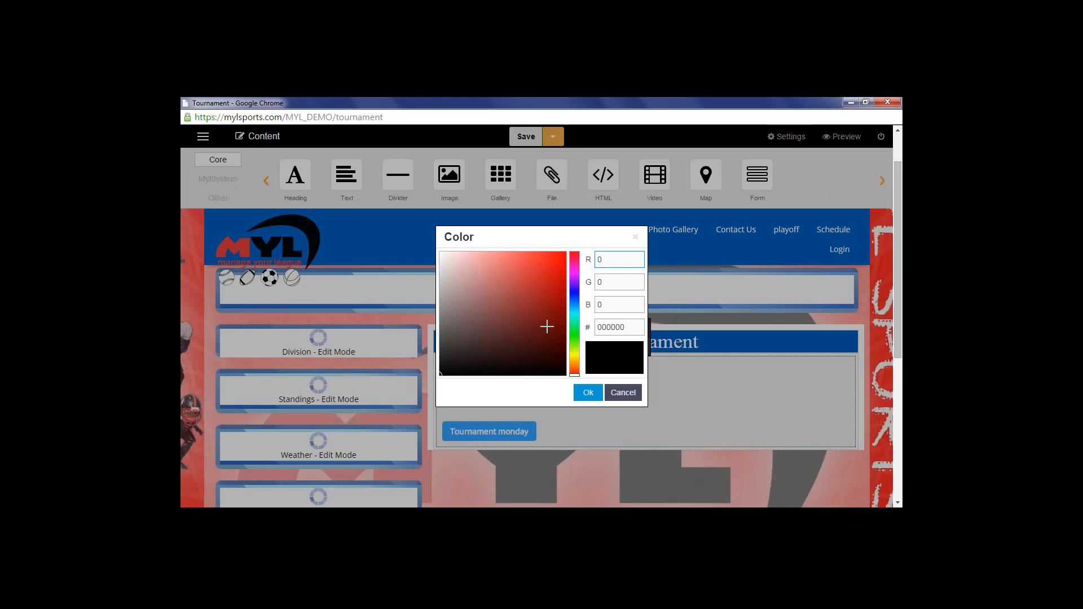
{"action": "left_click", "coordinate": [544, 317]}
{"action": "left_click", "coordinate": [558, 263]}
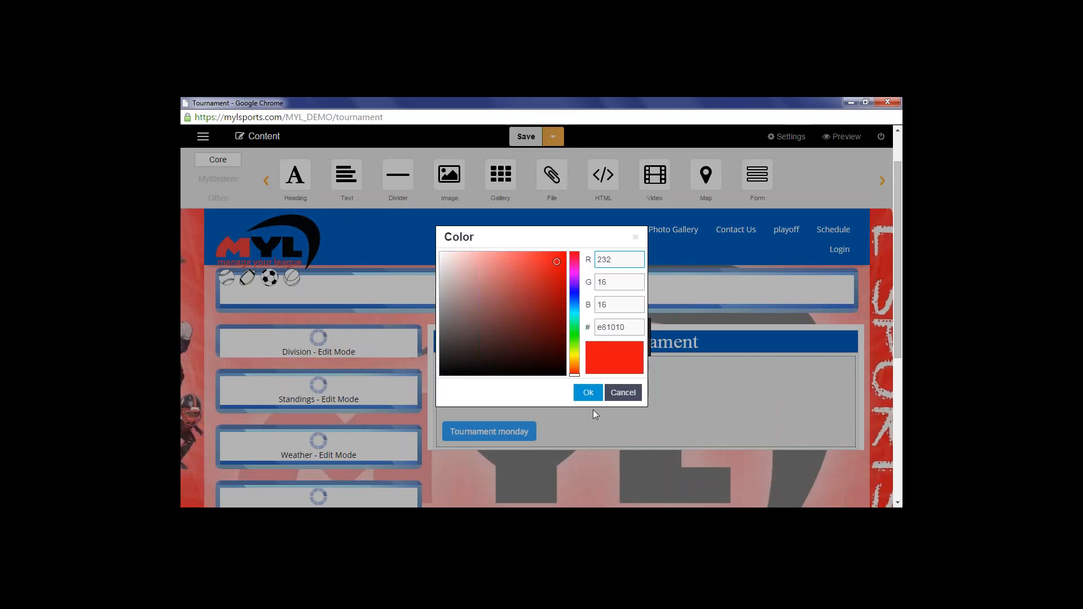
{"action": "left_click", "coordinate": [588, 393]}
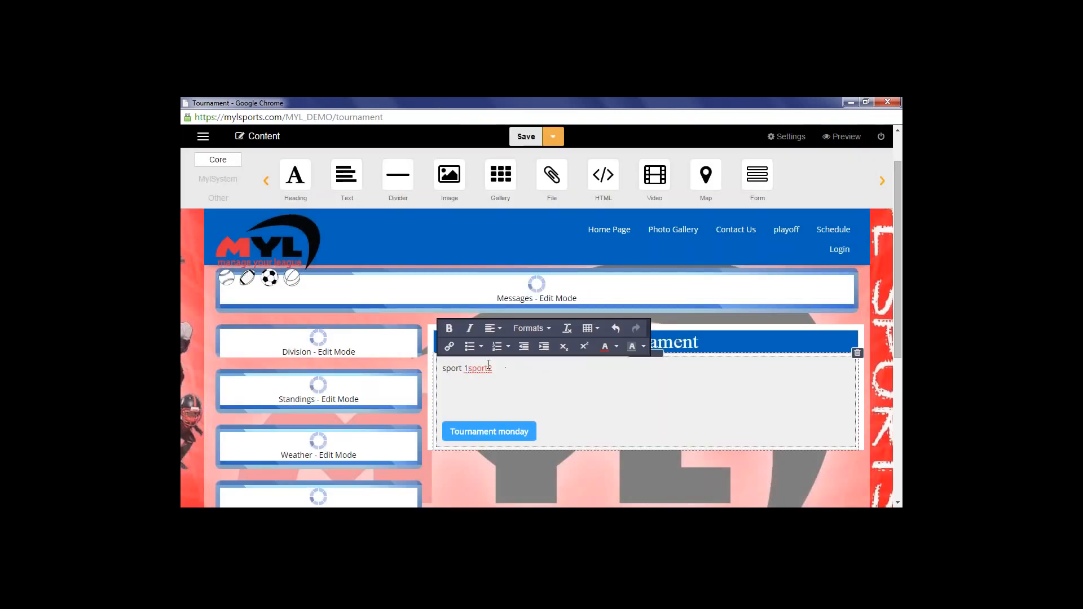
{"action": "left_click_drag", "start_coordinate": [468, 369], "coordinate": [488, 369]}
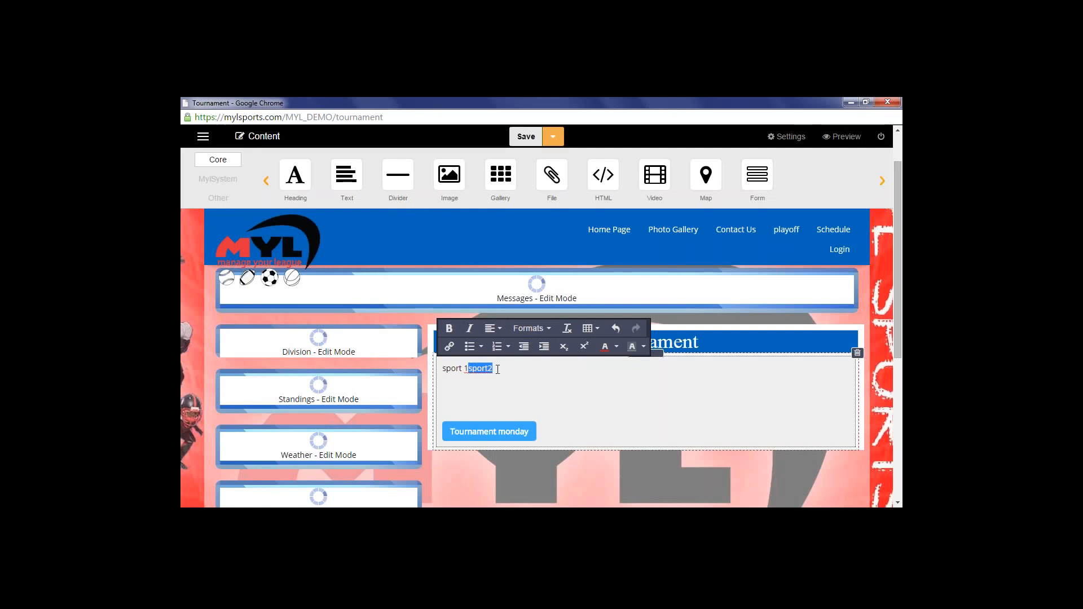
{"action": "left_click", "coordinate": [644, 350]}
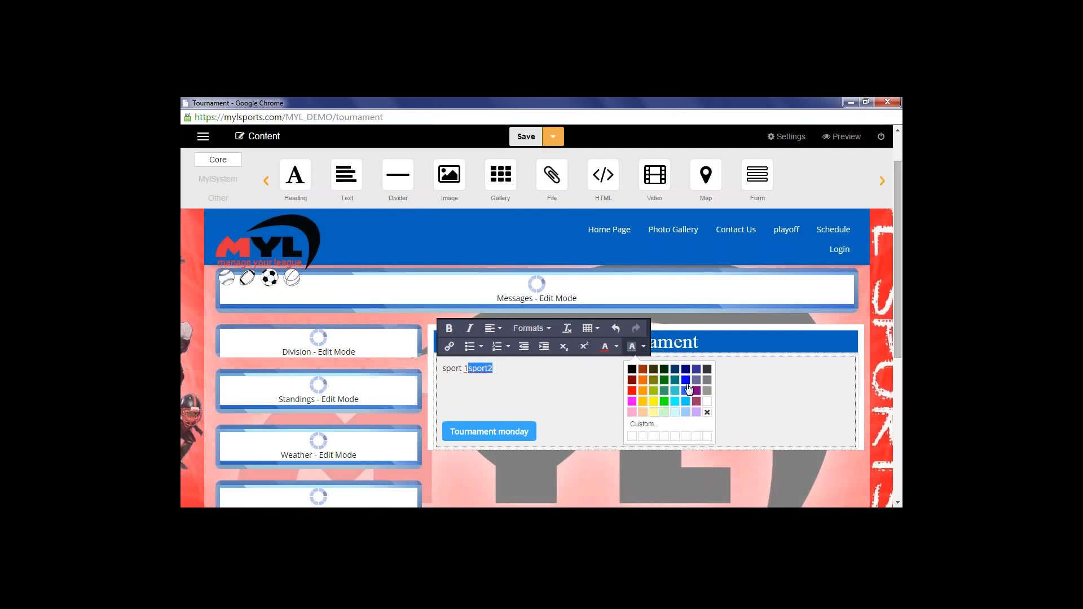
{"action": "left_click", "coordinate": [664, 401]}
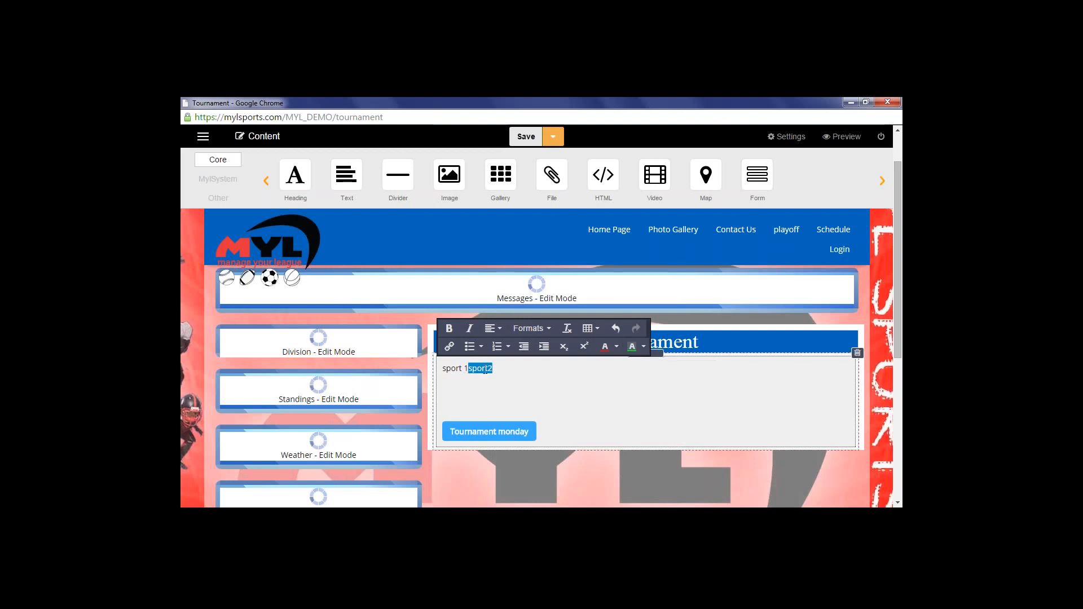
{"action": "left_click", "coordinate": [508, 375]}
{"action": "left_click_drag", "start_coordinate": [466, 368], "coordinate": [496, 370]}
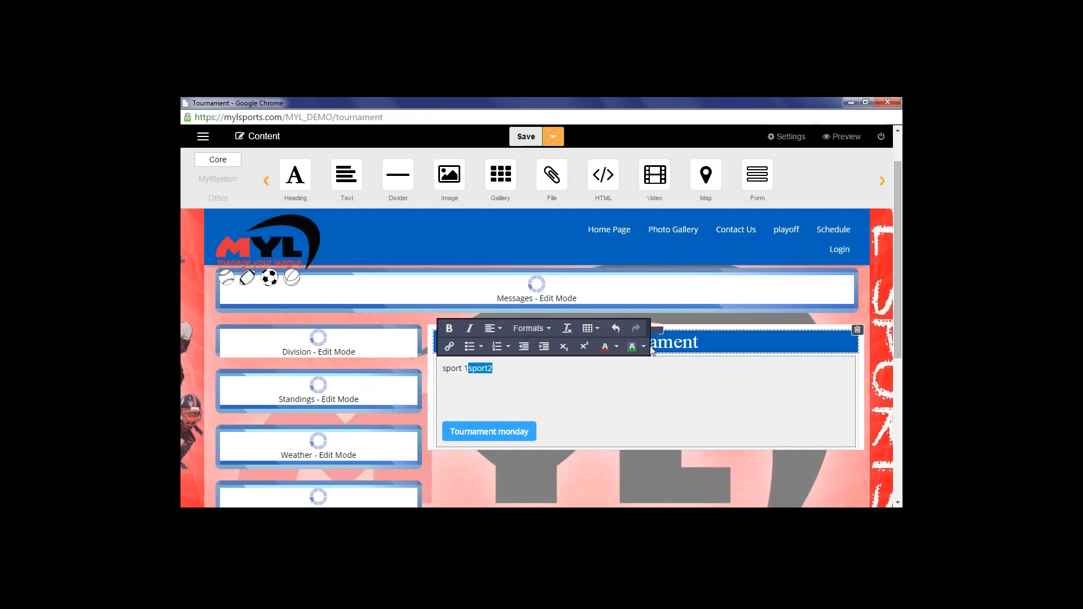
{"action": "left_click", "coordinate": [617, 347]}
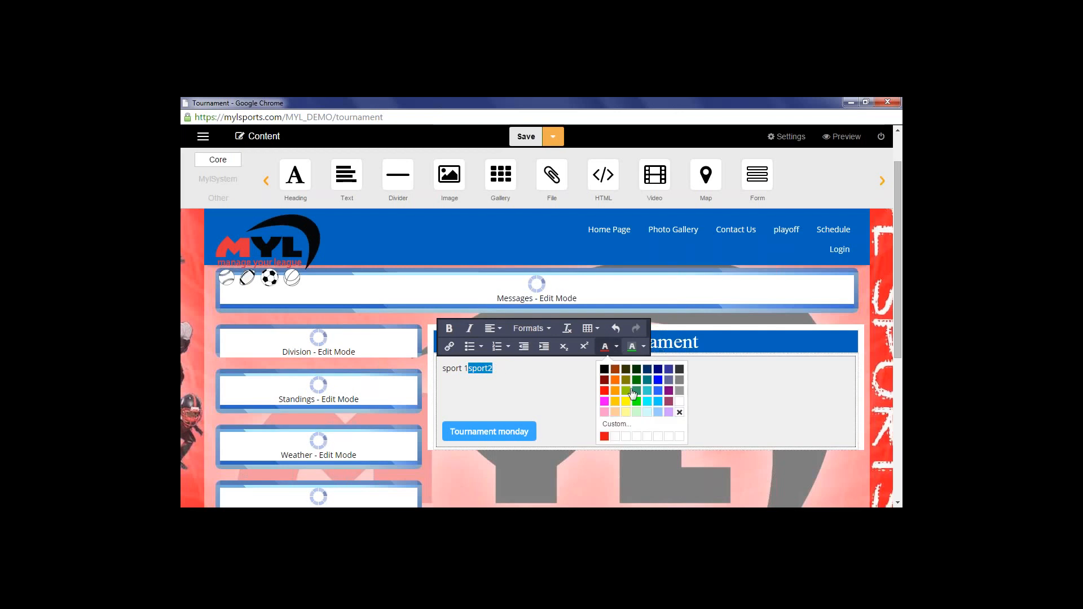
{"action": "left_click", "coordinate": [681, 415]}
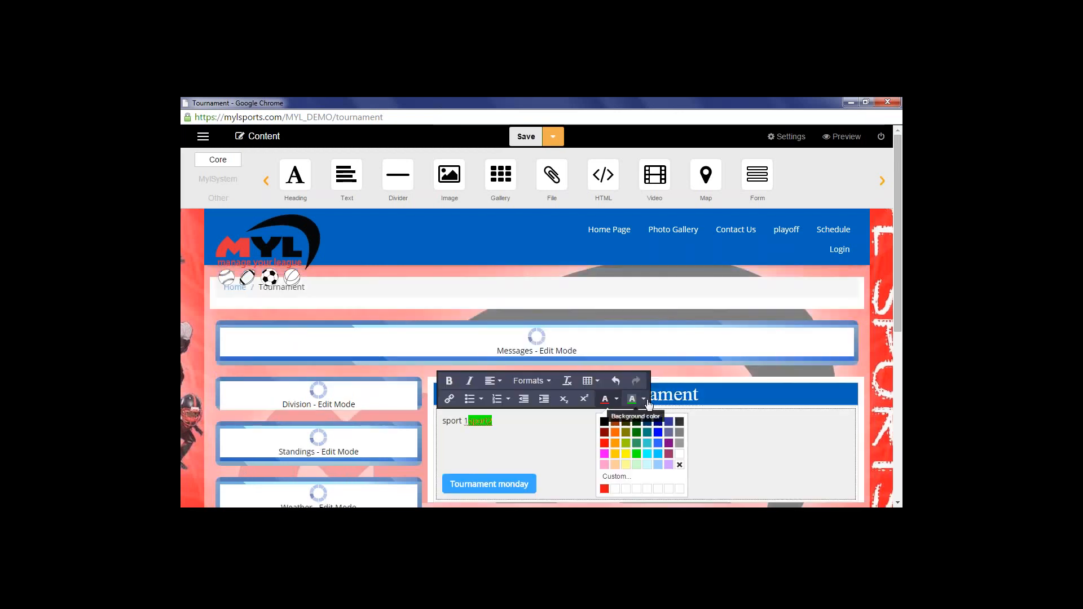
{"action": "left_click", "coordinate": [680, 465]}
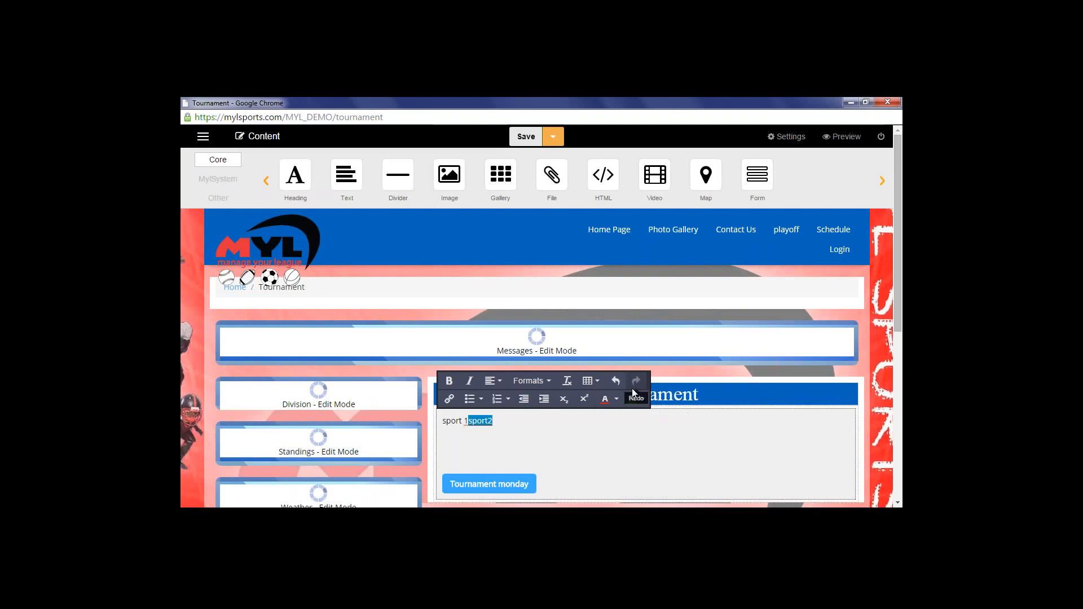
{"action": "left_click", "coordinate": [645, 400]}
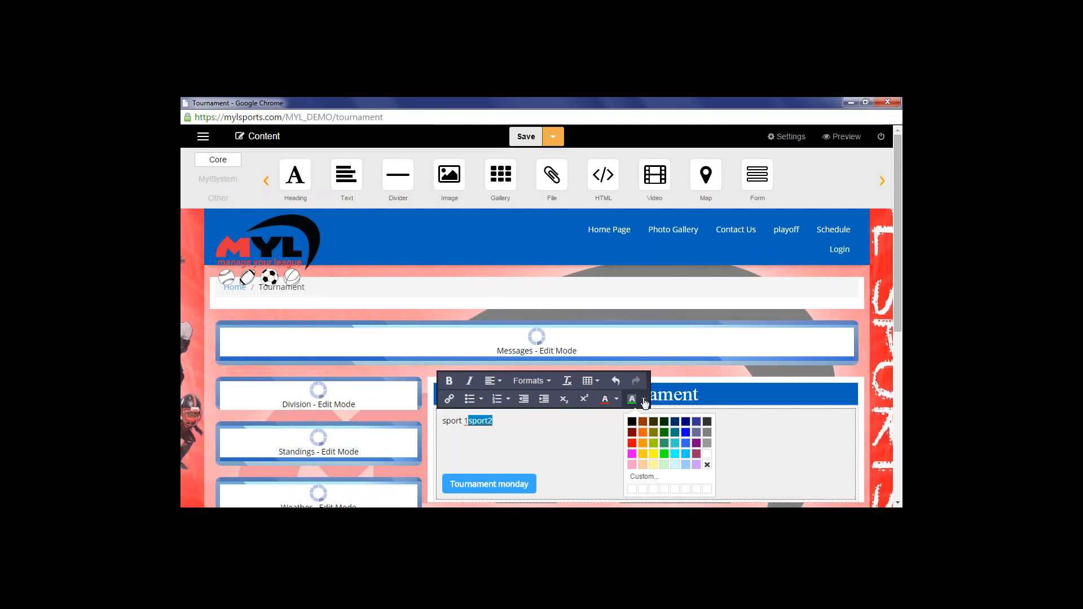
{"action": "left_click", "coordinate": [707, 465]}
{"action": "left_click", "coordinate": [525, 439]}
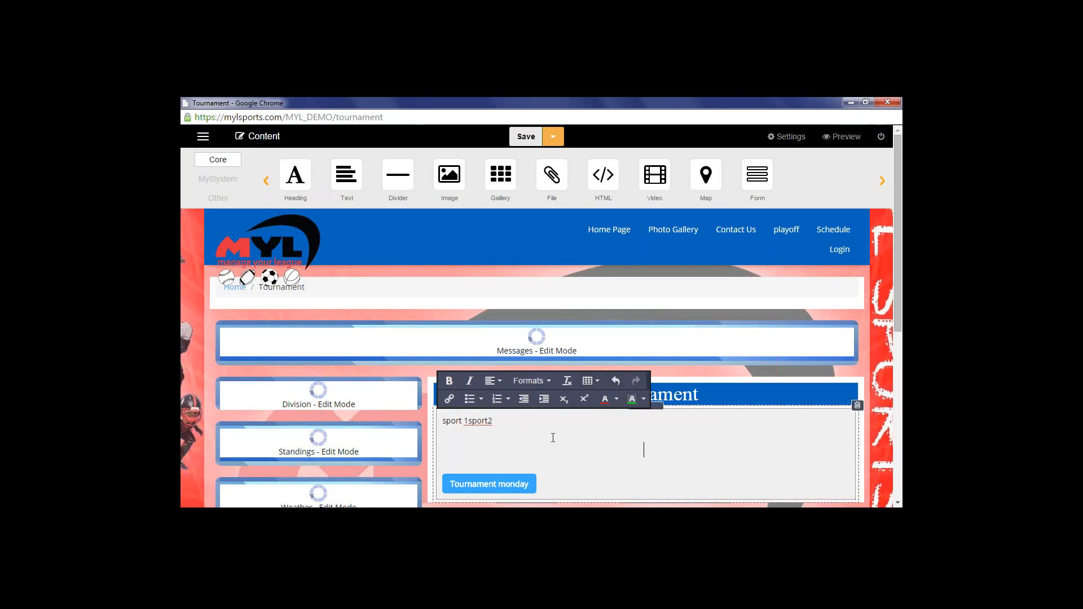
Replace the blank line with a fresh one and insert a 6x5 table below sport 1sport2
{"action": "key", "text": "BackSpace"}
{"action": "key", "text": "Return"}
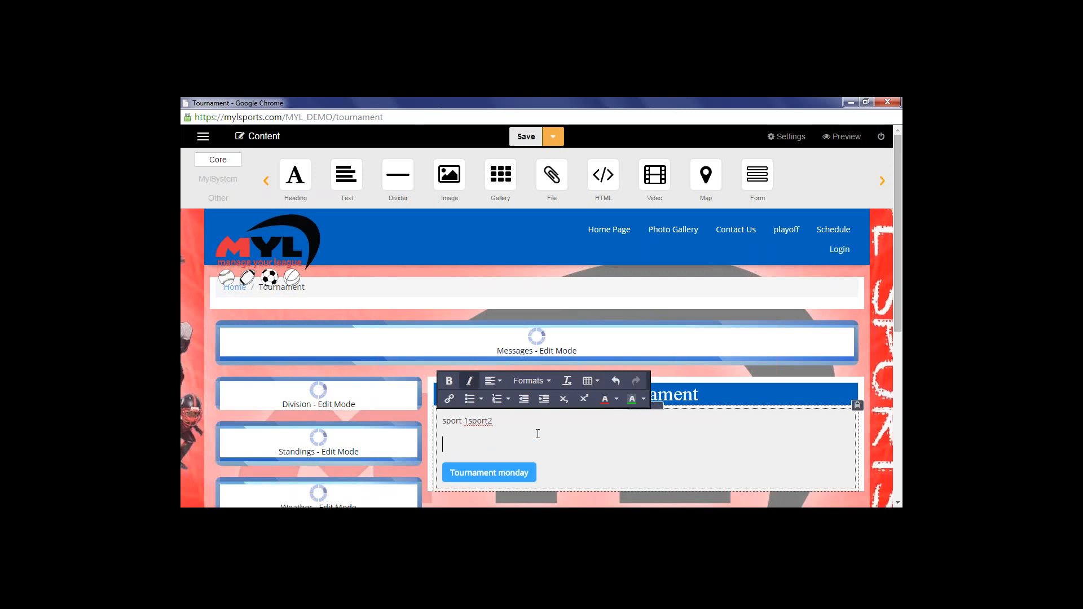
{"action": "left_click", "coordinate": [602, 386]}
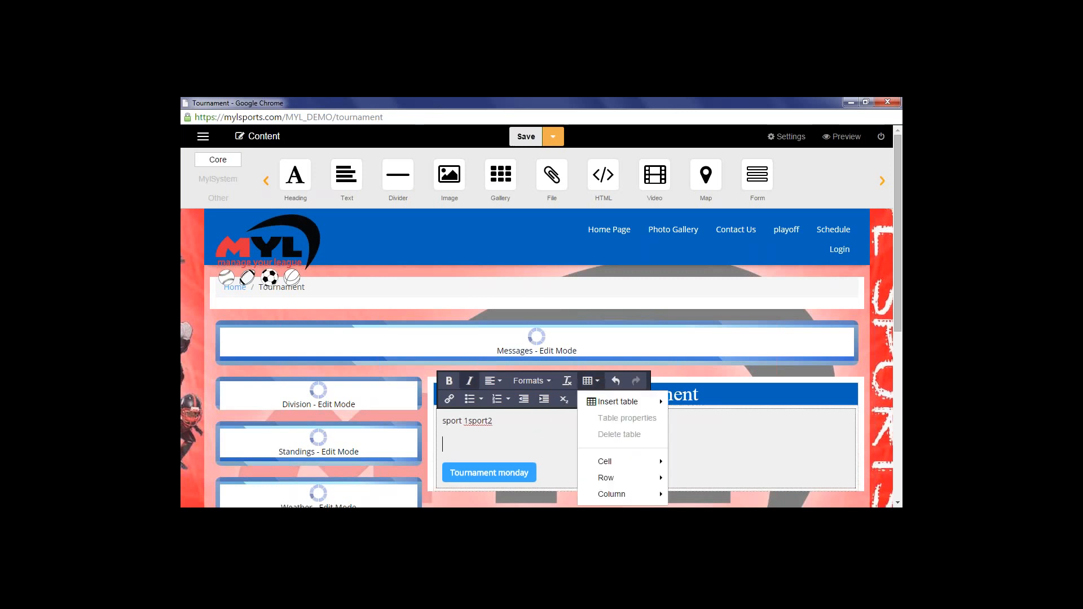
{"action": "mouse_move", "coordinate": [603, 402]}
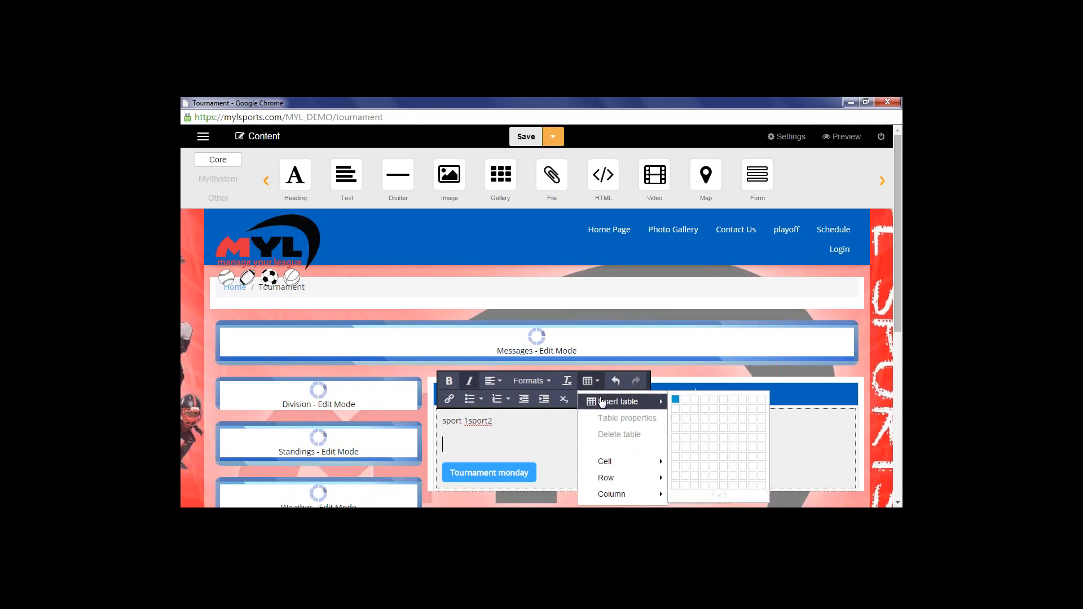
{"action": "left_click", "coordinate": [726, 445]}
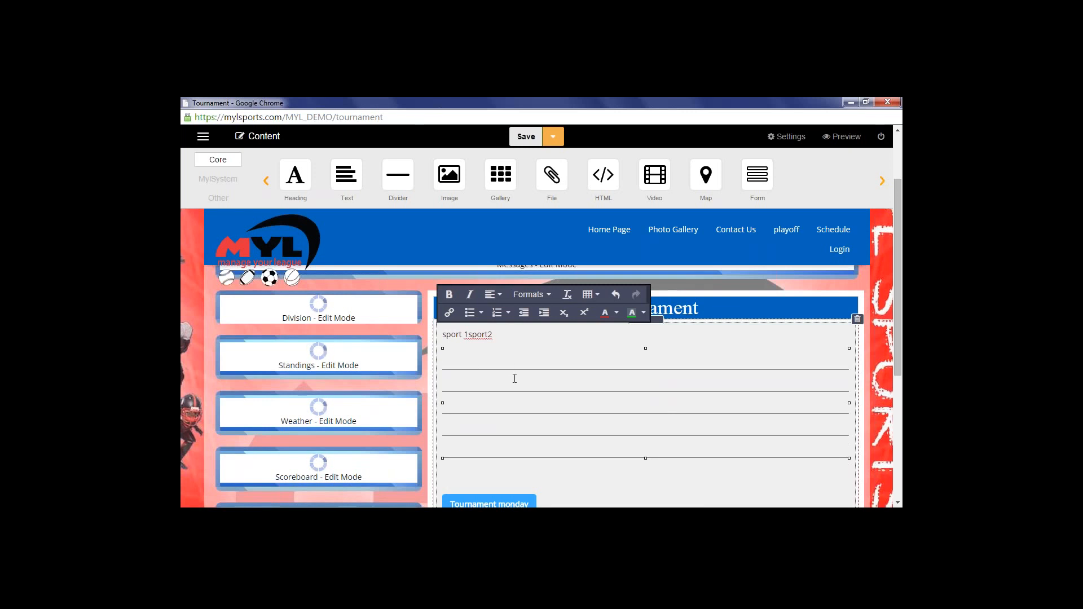
{"action": "scroll", "coordinate": [554, 348], "scroll_direction": "down", "scroll_amount": 1}
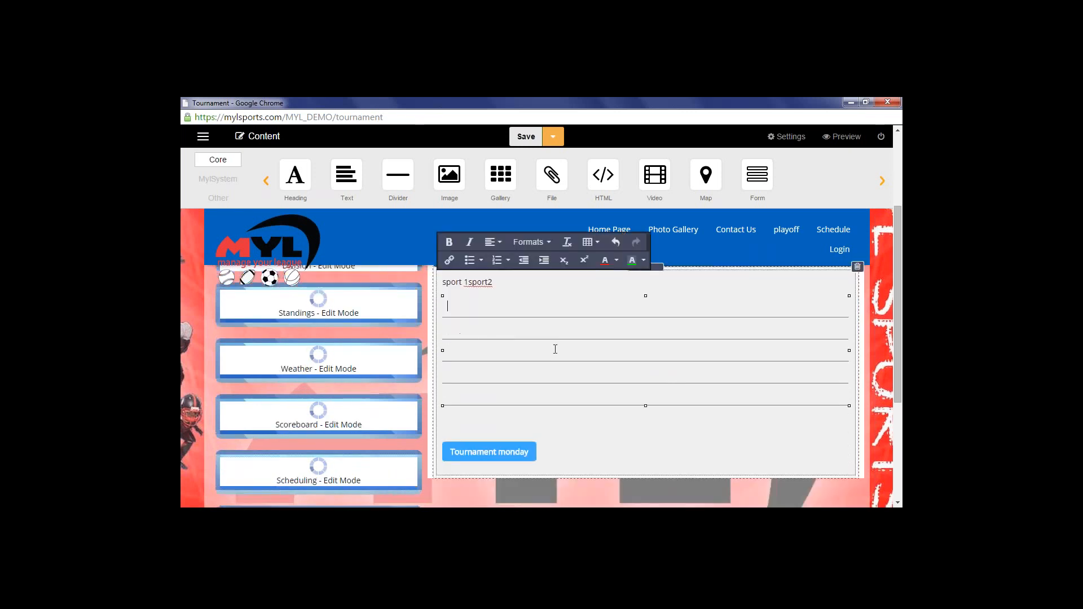
{"action": "scroll", "coordinate": [560, 345], "scroll_direction": "up", "scroll_amount": 1}
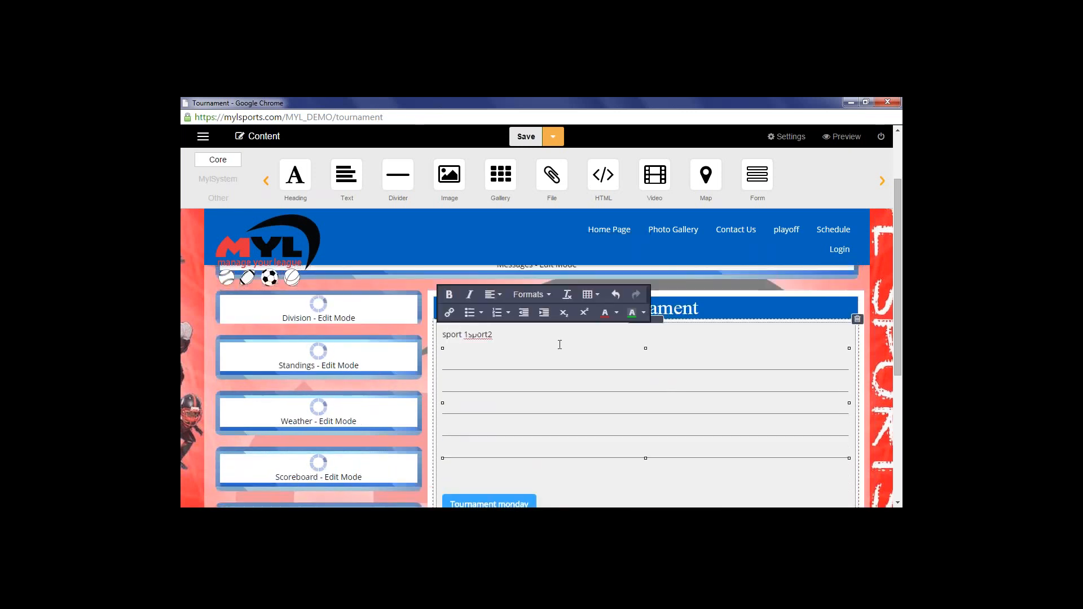
Set the table's border to 1 in Table properties so its full 6-by-5 grid shows
{"action": "left_click", "coordinate": [597, 296]}
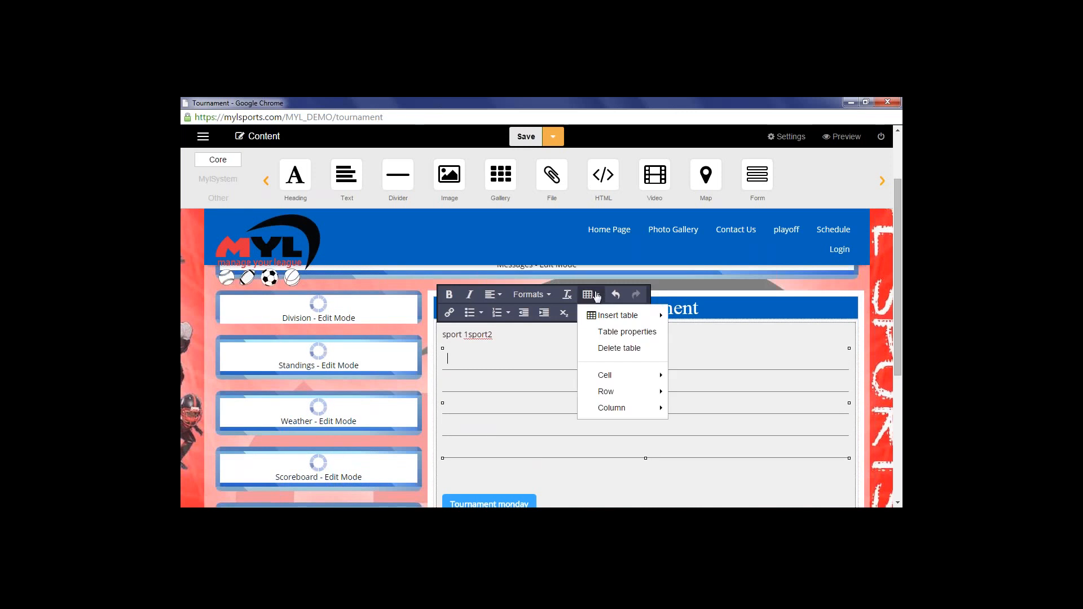
{"action": "left_click", "coordinate": [604, 336]}
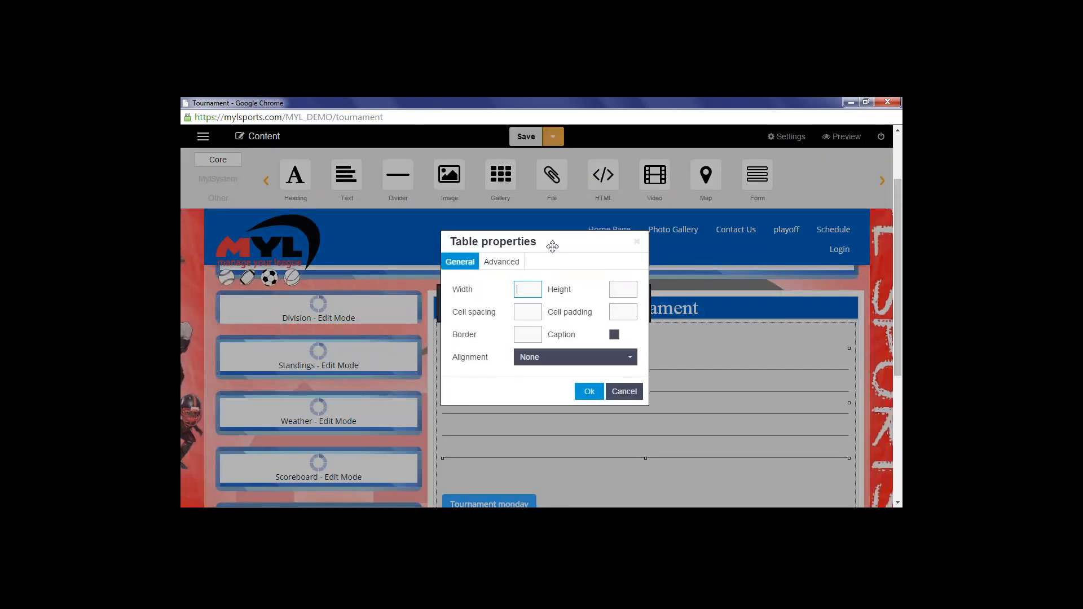
{"action": "left_click_drag", "start_coordinate": [552, 247], "coordinate": [721, 275]}
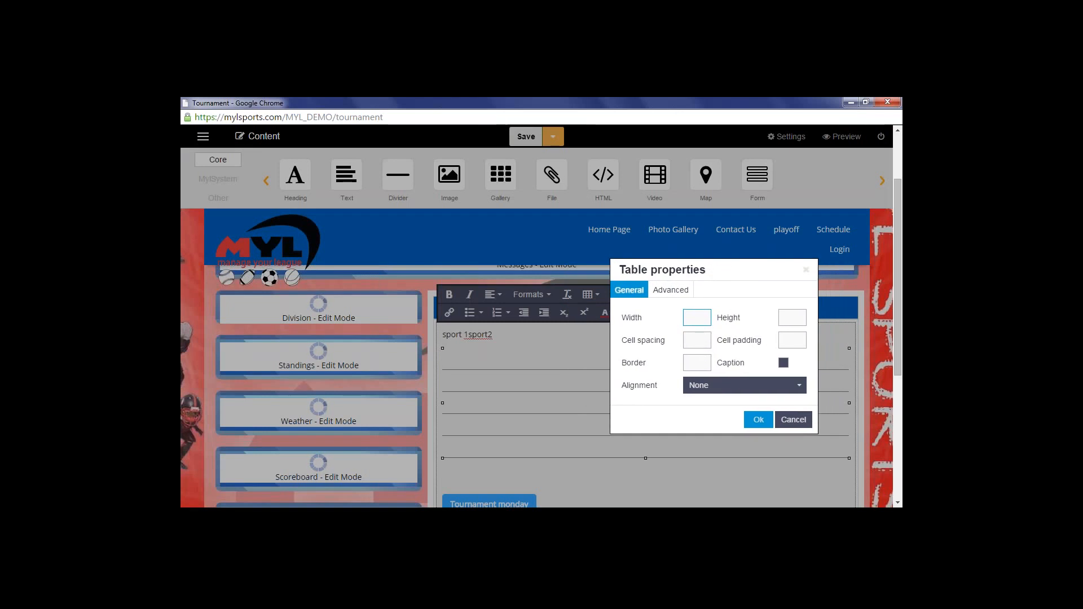
{"action": "left_click", "coordinate": [694, 365]}
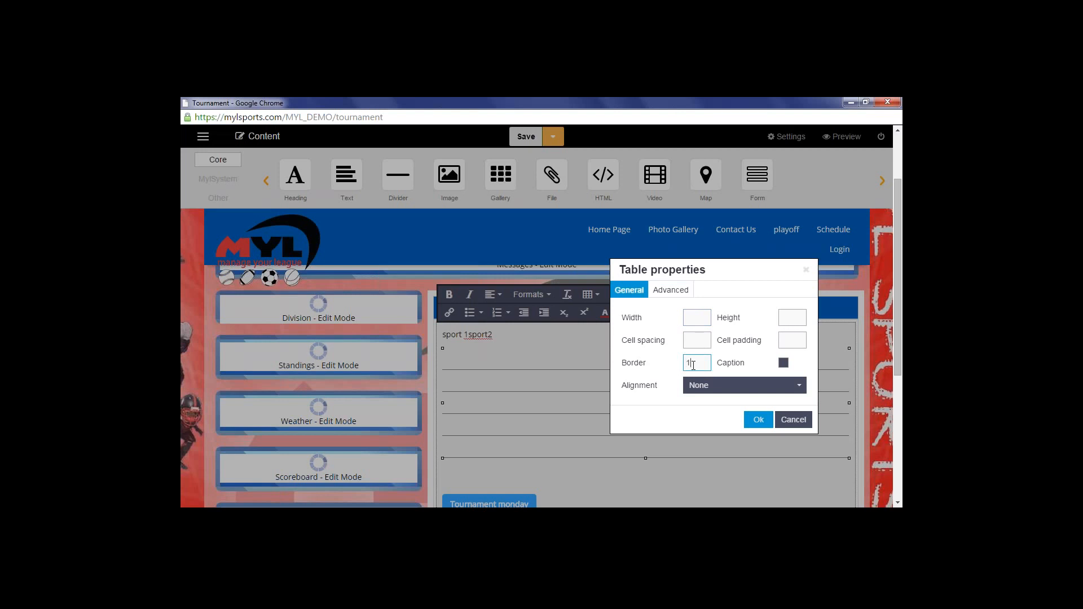
{"action": "left_click", "coordinate": [758, 421]}
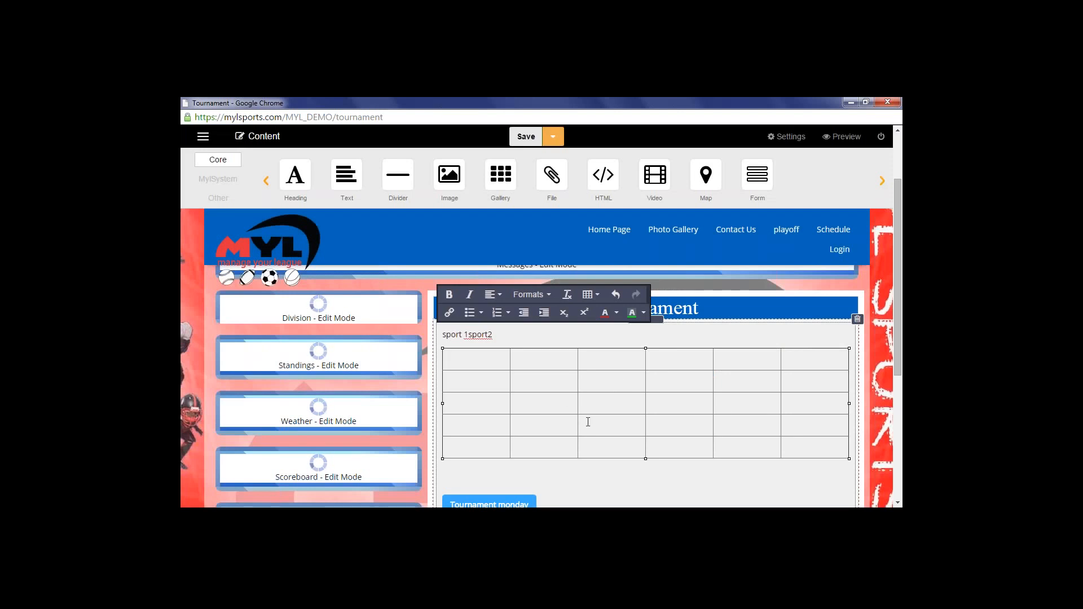
Give the table's top-left cell a red #fa0202 background in its advanced cell properties
{"action": "left_click", "coordinate": [591, 294]}
{"action": "mouse_move", "coordinate": [612, 375]}
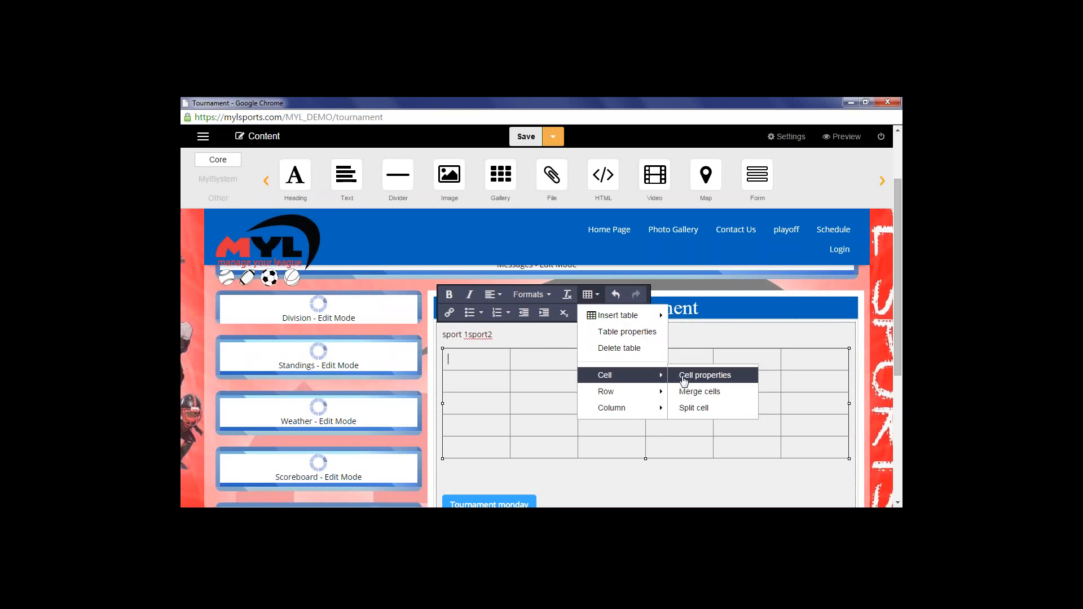
{"action": "left_click", "coordinate": [704, 375]}
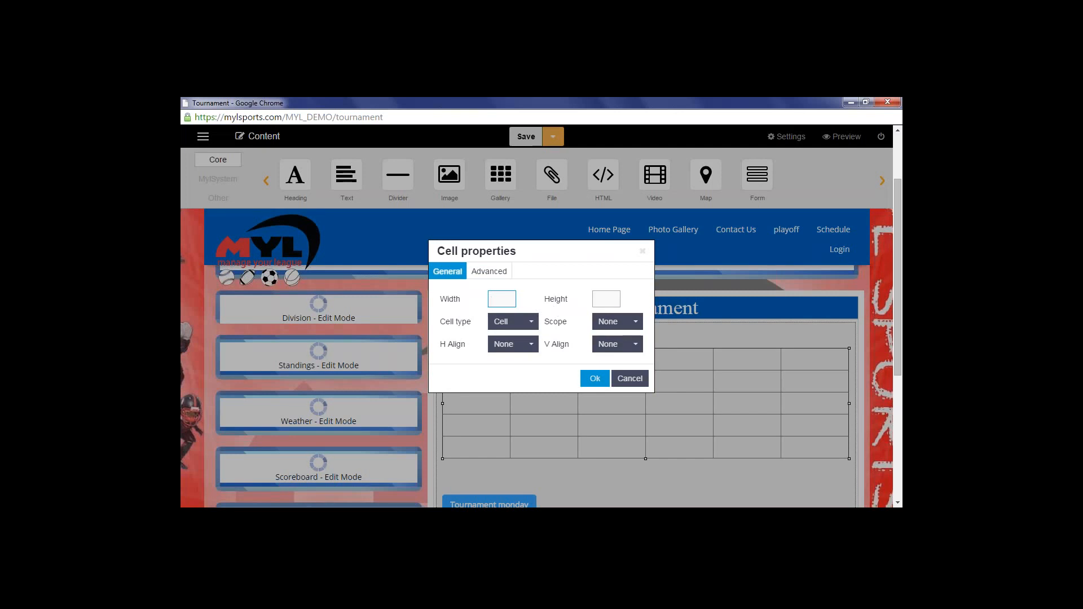
{"action": "left_click", "coordinate": [486, 274]}
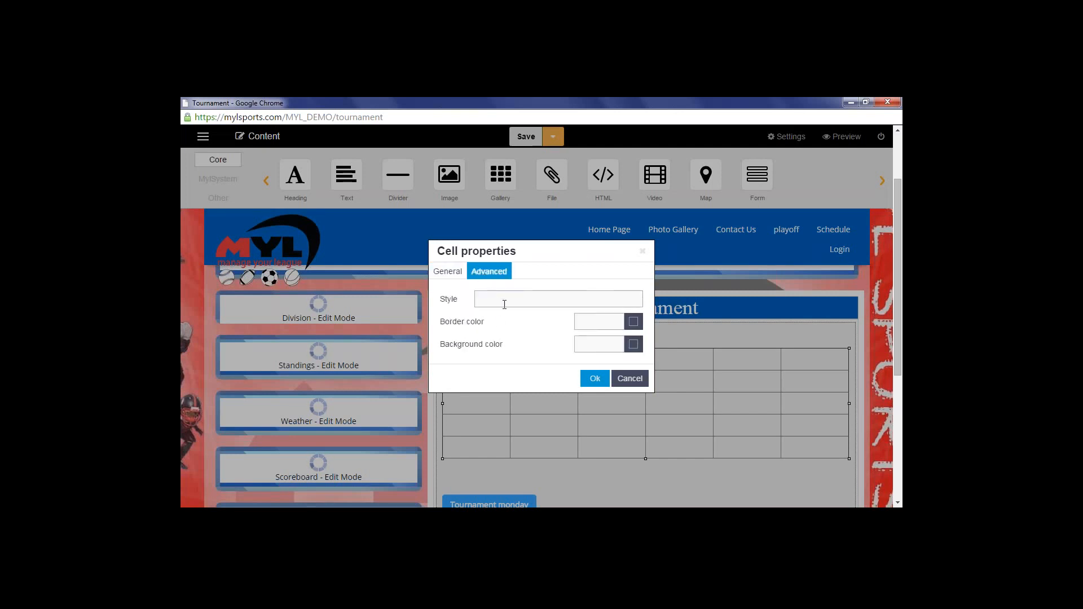
{"action": "left_click", "coordinate": [634, 344]}
{"action": "left_click_drag", "start_coordinate": [435, 376], "coordinate": [486, 320]}
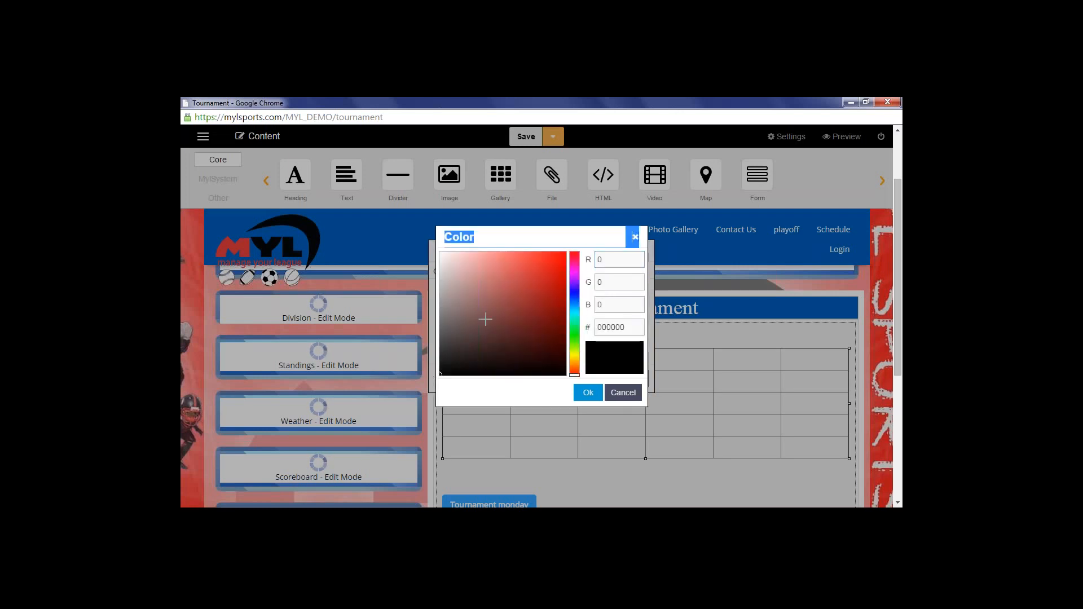
{"action": "left_click_drag", "start_coordinate": [443, 373], "coordinate": [565, 253]}
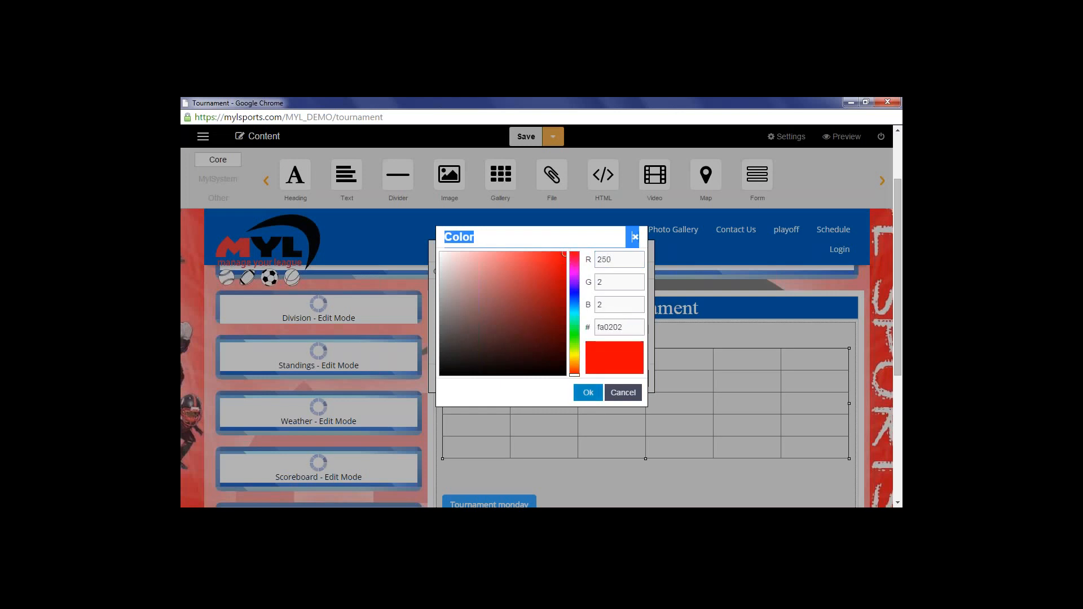
{"action": "left_click", "coordinate": [586, 395]}
{"action": "left_click", "coordinate": [594, 380]}
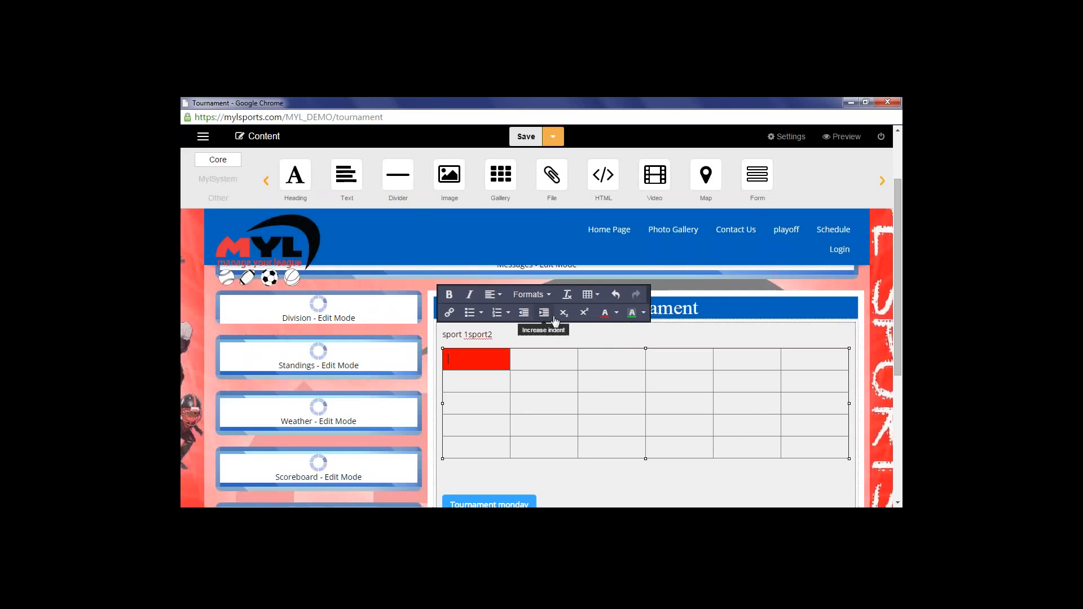
Reopen the first cell's advanced properties to check the background style, then confirm it unchanged
{"action": "left_click", "coordinate": [600, 299]}
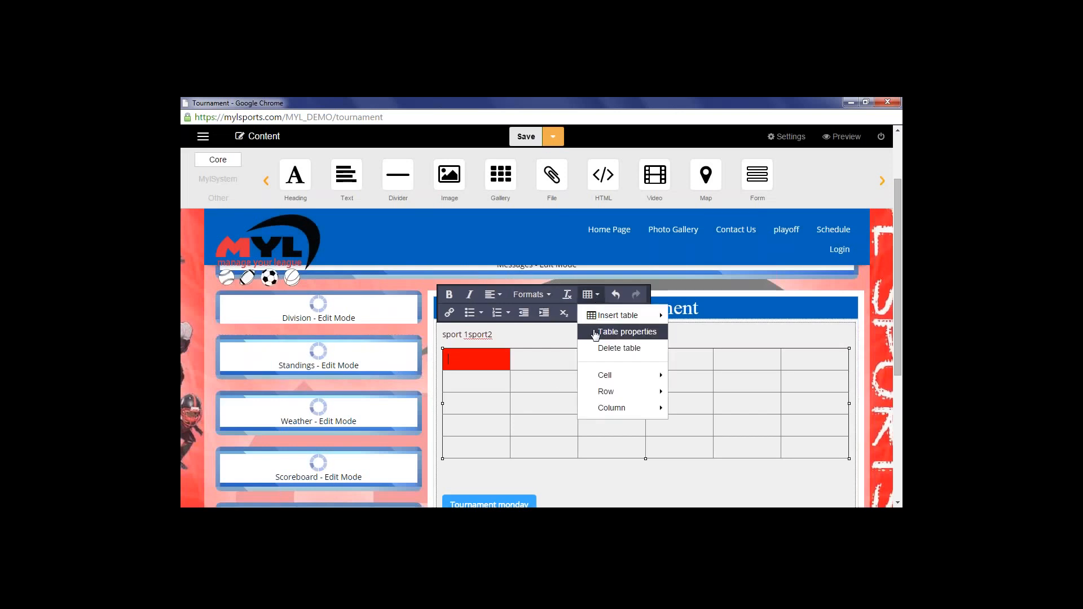
{"action": "mouse_move", "coordinate": [615, 378]}
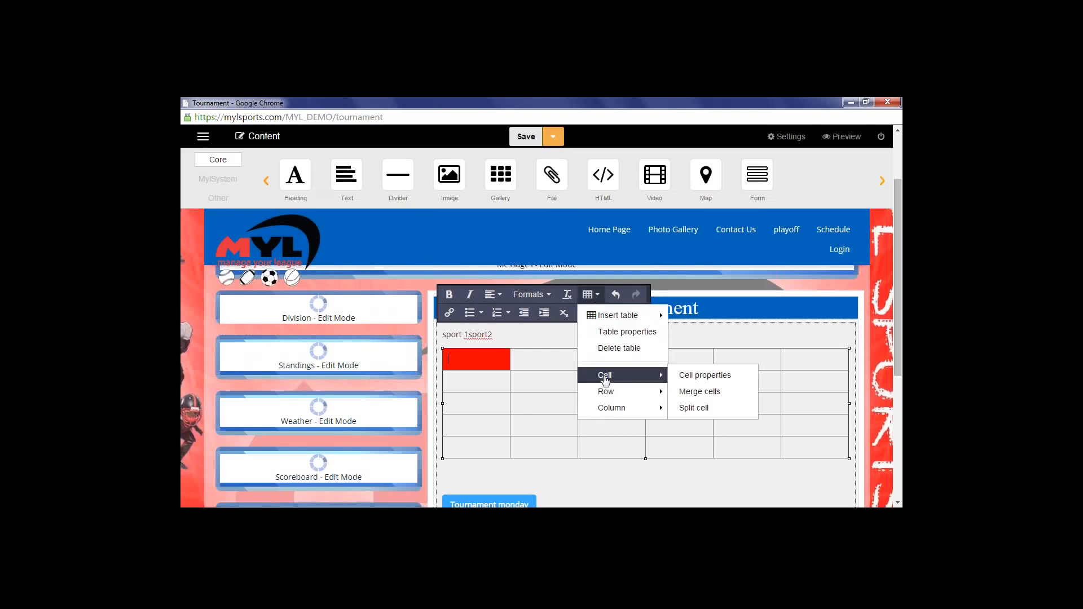
{"action": "left_click", "coordinate": [691, 377]}
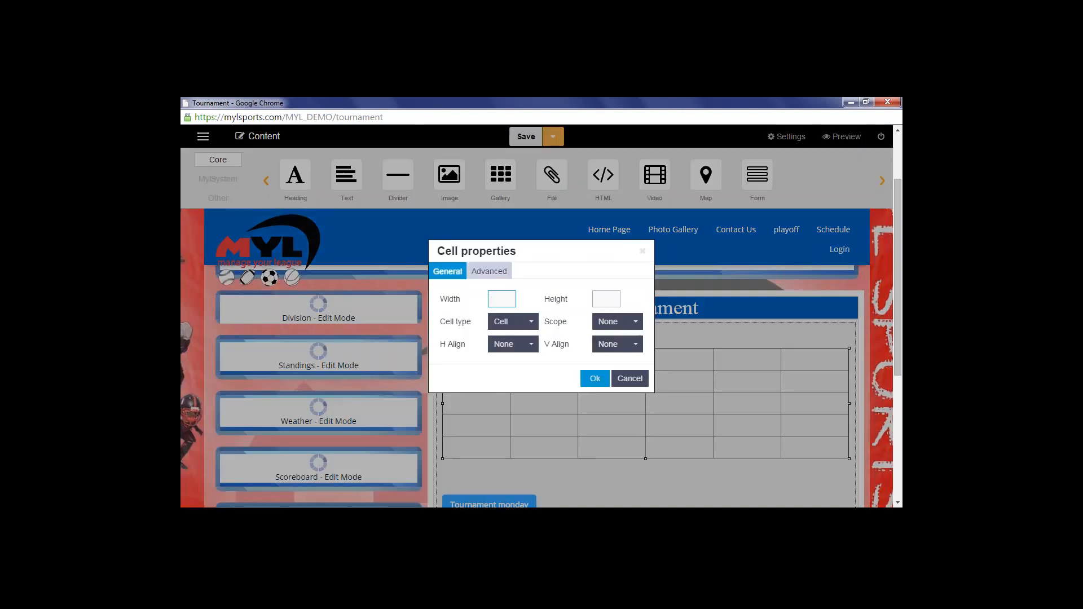
{"action": "left_click", "coordinate": [497, 277]}
{"action": "left_click_drag", "start_coordinate": [480, 299], "coordinate": [595, 298]}
{"action": "left_click", "coordinate": [601, 300]}
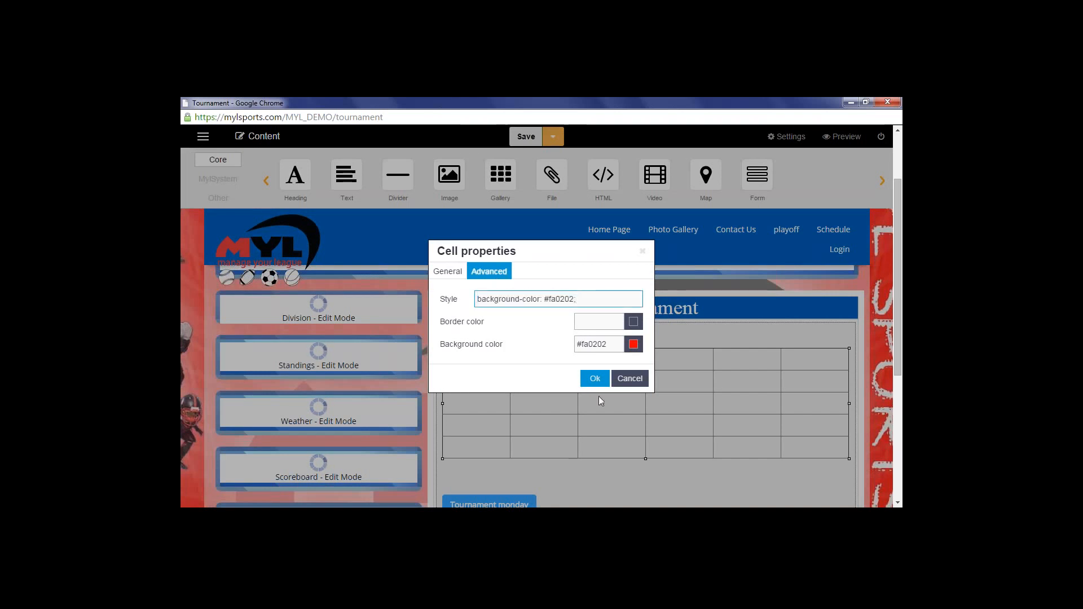
{"action": "left_click", "coordinate": [599, 382]}
{"action": "left_click", "coordinate": [454, 384]}
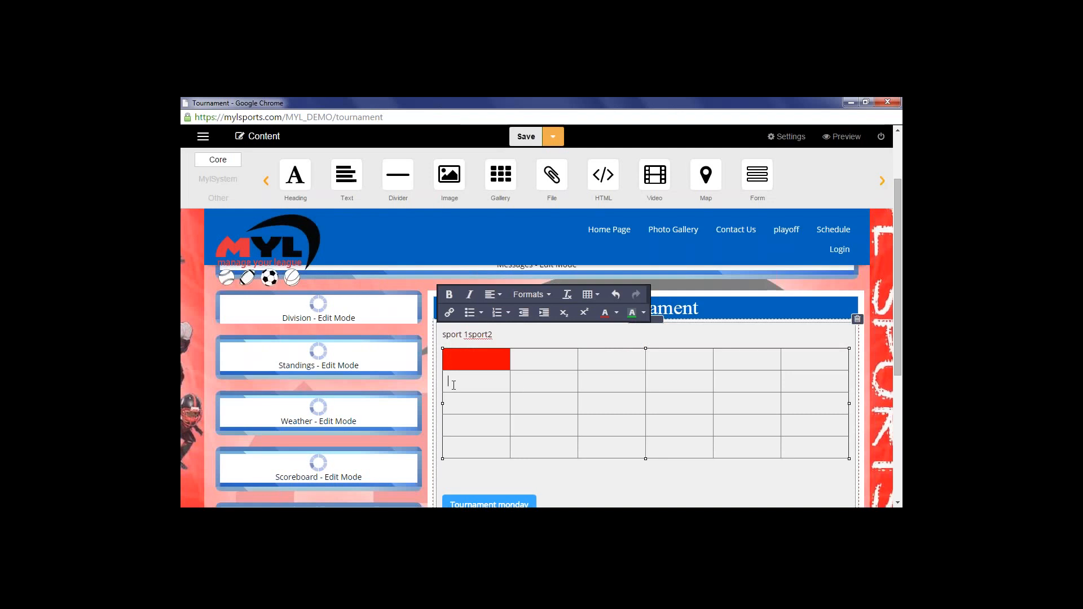
Delete the whole table and select the remaining sport 1sport2 line
{"action": "left_click", "coordinate": [591, 294]}
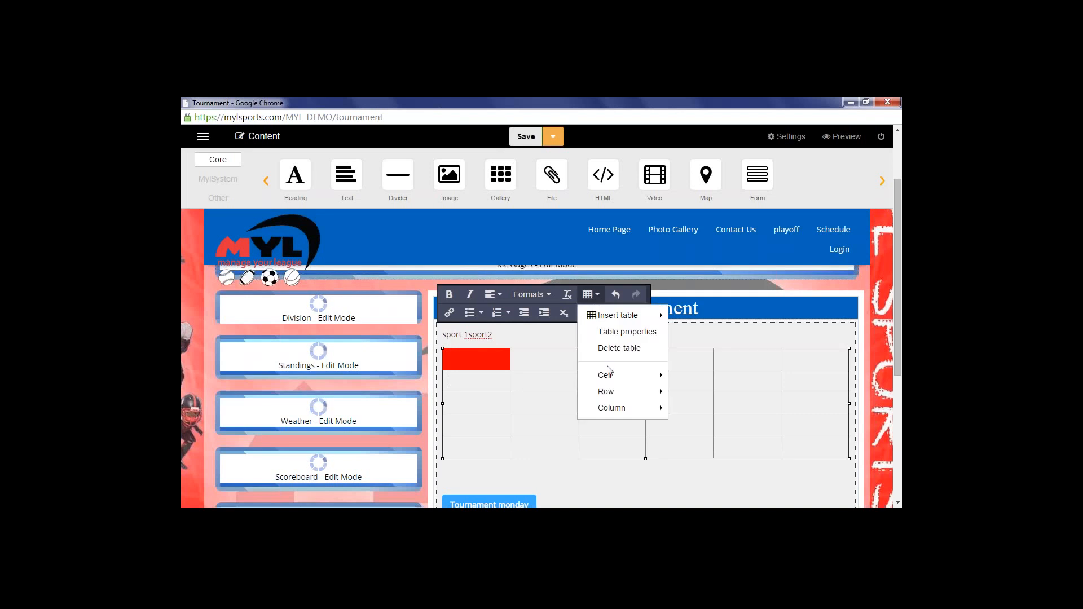
{"action": "mouse_move", "coordinate": [618, 406]}
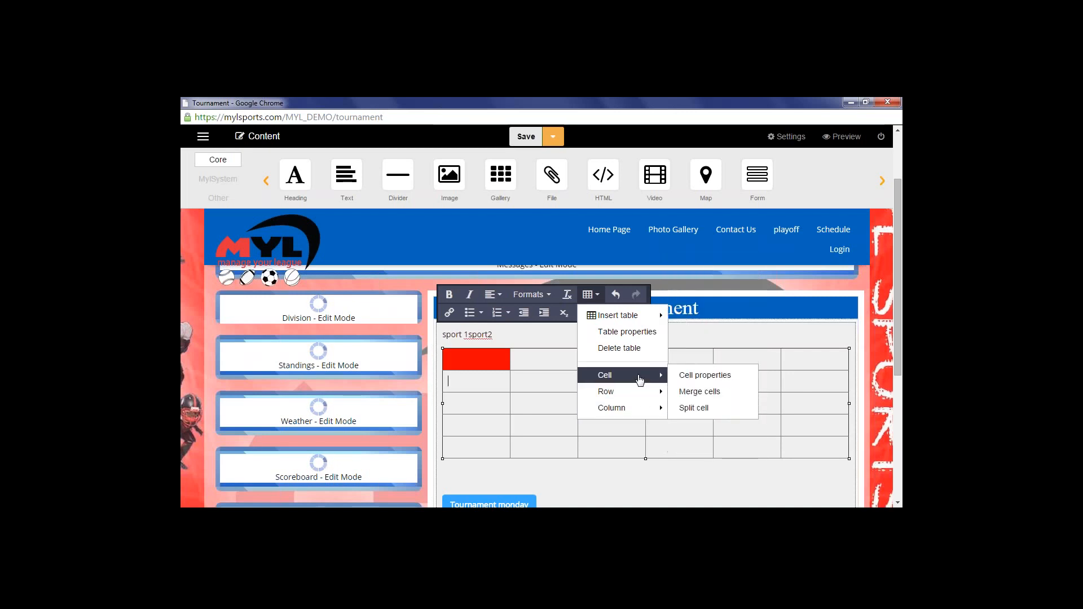
{"action": "left_click", "coordinate": [617, 349]}
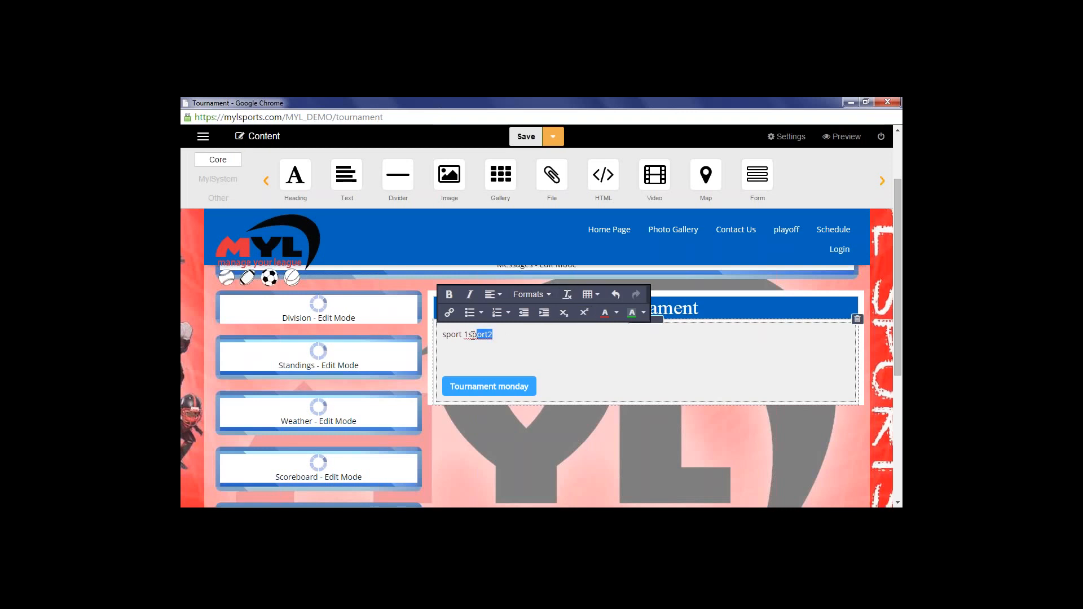
{"action": "left_click_drag", "start_coordinate": [473, 334], "coordinate": [441, 335]}
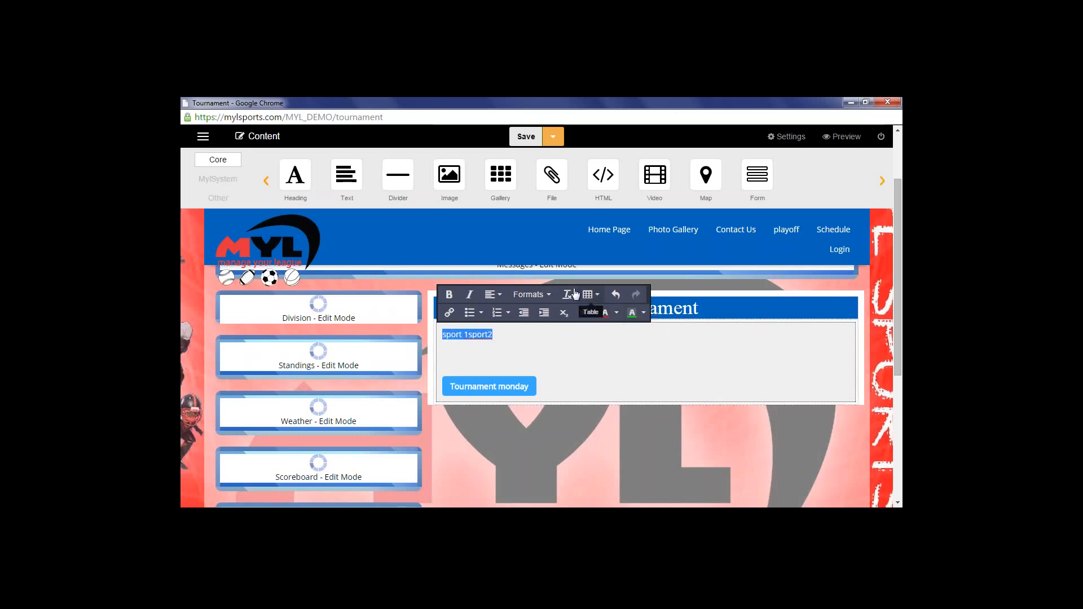
Add a divider and a new text block below the Tournament text block
{"action": "left_click", "coordinate": [490, 346]}
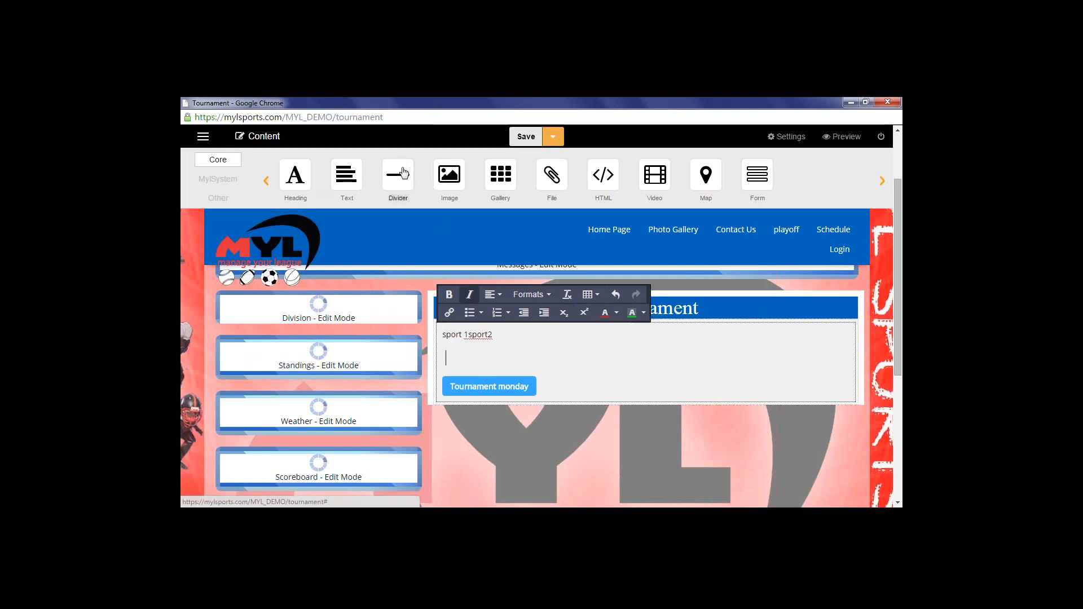
{"action": "left_click_drag", "start_coordinate": [399, 179], "coordinate": [573, 400]}
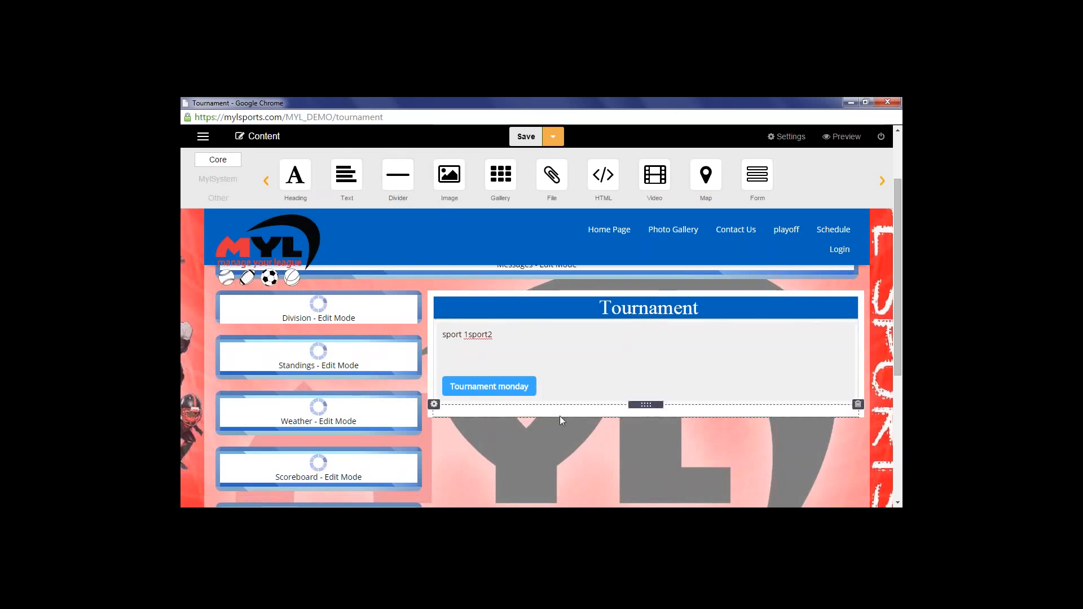
{"action": "left_click_drag", "start_coordinate": [346, 175], "coordinate": [500, 415]}
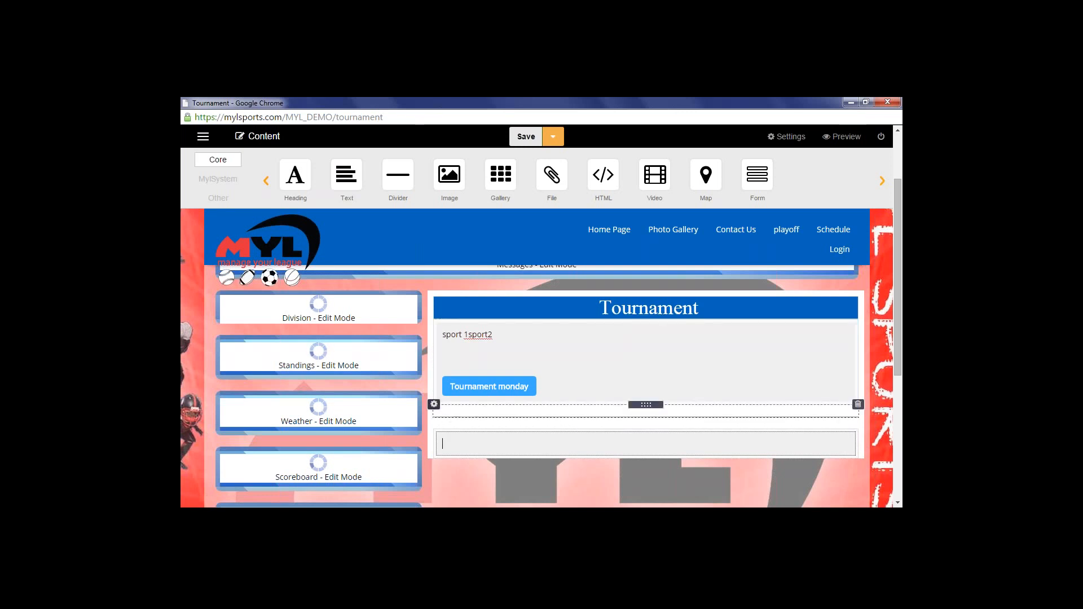
Change the divider's skin to Space so it shows as blank space
{"action": "left_click", "coordinate": [434, 405]}
{"action": "left_click", "coordinate": [445, 419]}
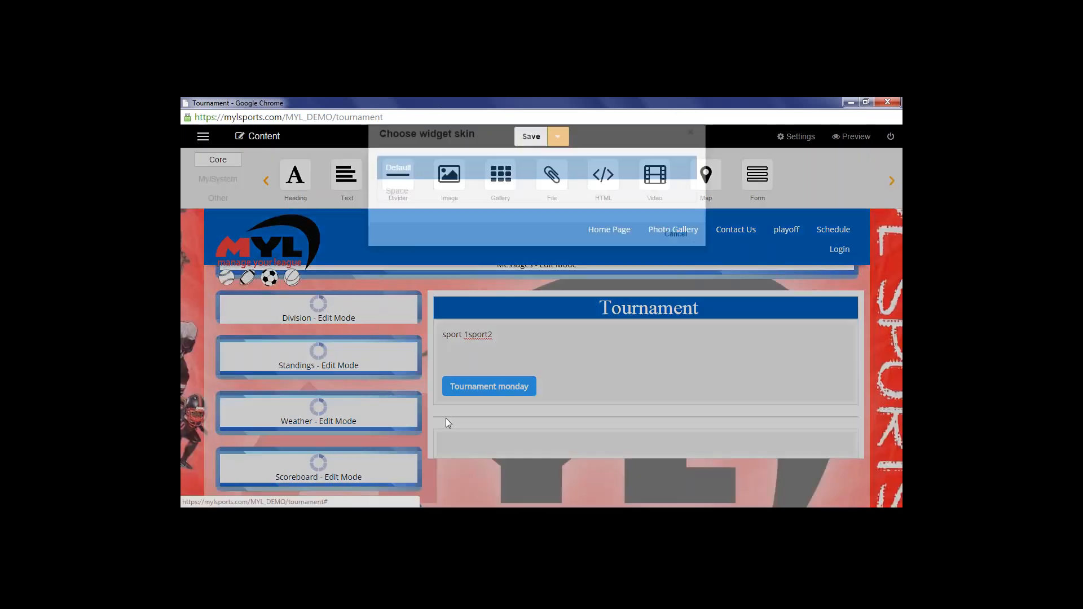
{"action": "left_click", "coordinate": [485, 213]}
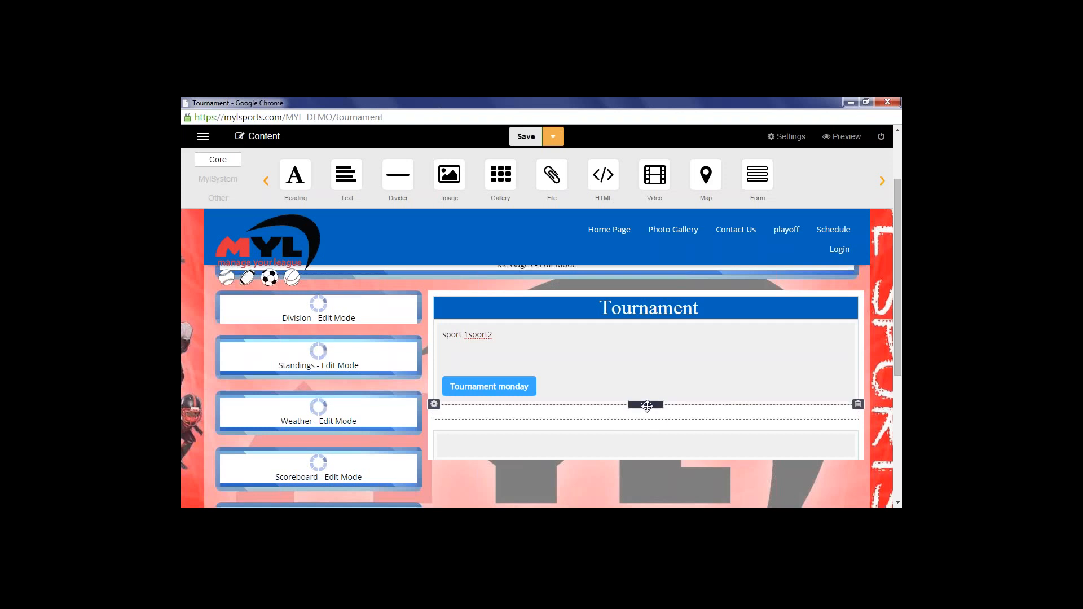
Place the spacer and sport text block side by side and resize the sport text column
{"action": "left_click_drag", "start_coordinate": [648, 405], "coordinate": [861, 356]}
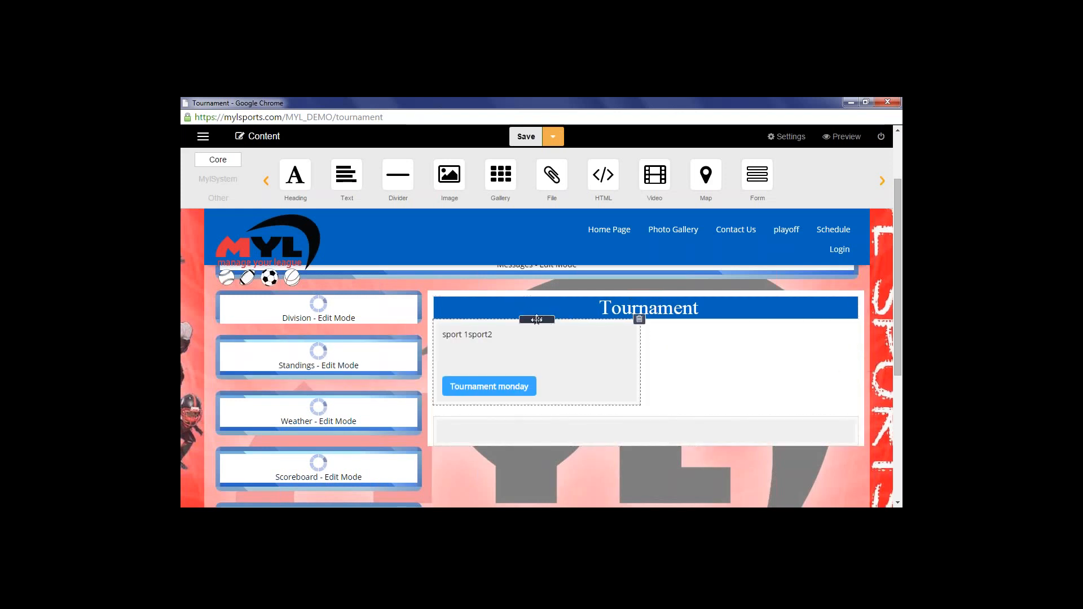
{"action": "left_click_drag", "start_coordinate": [537, 320], "coordinate": [860, 330]}
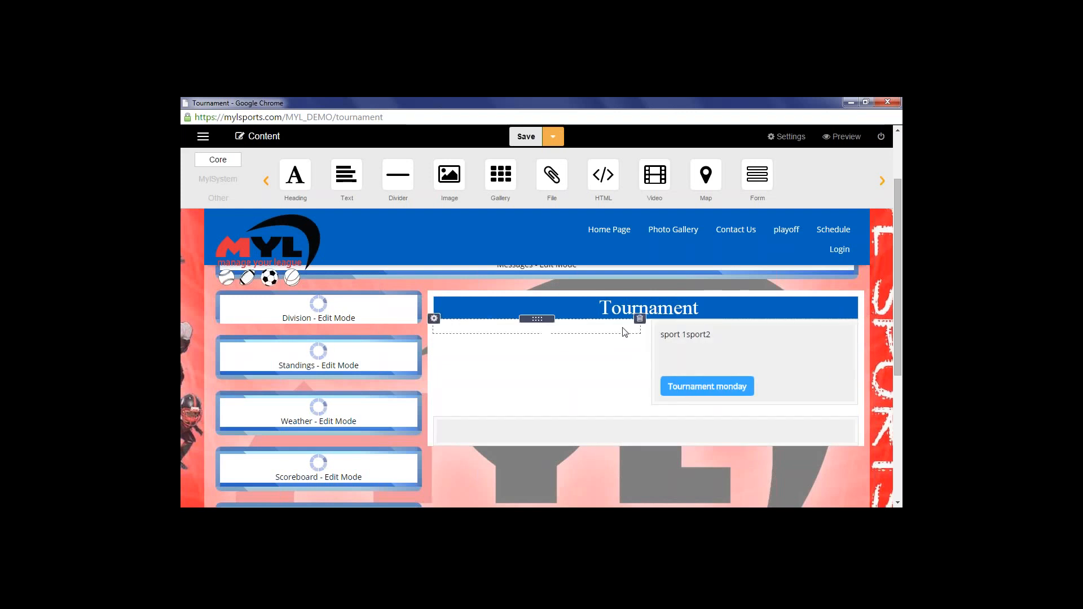
{"action": "left_click_drag", "start_coordinate": [650, 339], "coordinate": [570, 358]}
{"action": "scroll", "coordinate": [525, 351], "scroll_direction": "up", "scroll_amount": 1}
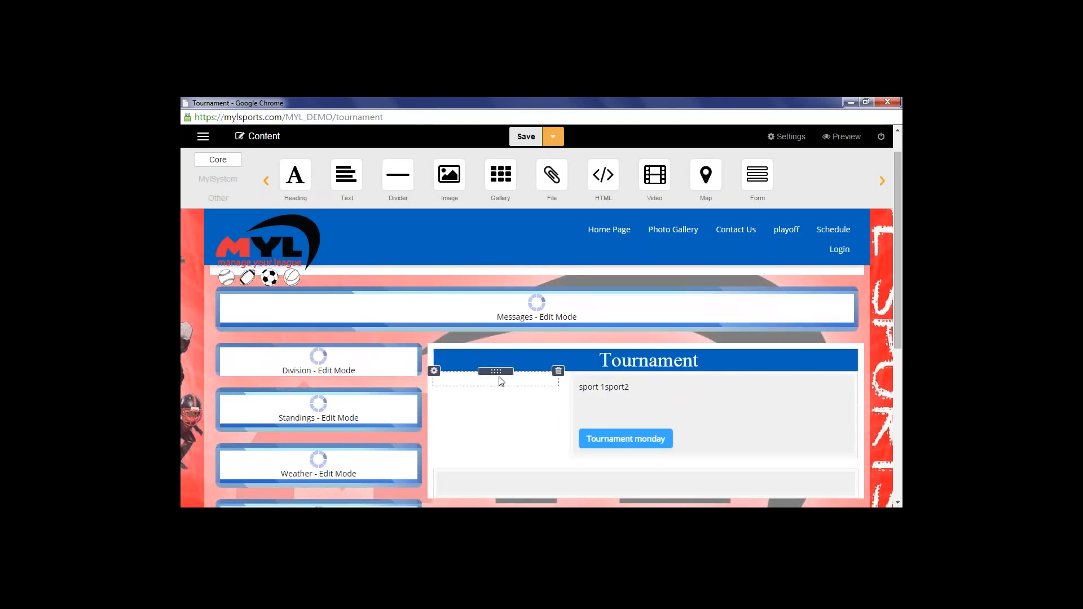
Add a divider beside the narrowed sport text block and set its skin to Space
{"action": "left_click_drag", "start_coordinate": [402, 179], "coordinate": [844, 405]}
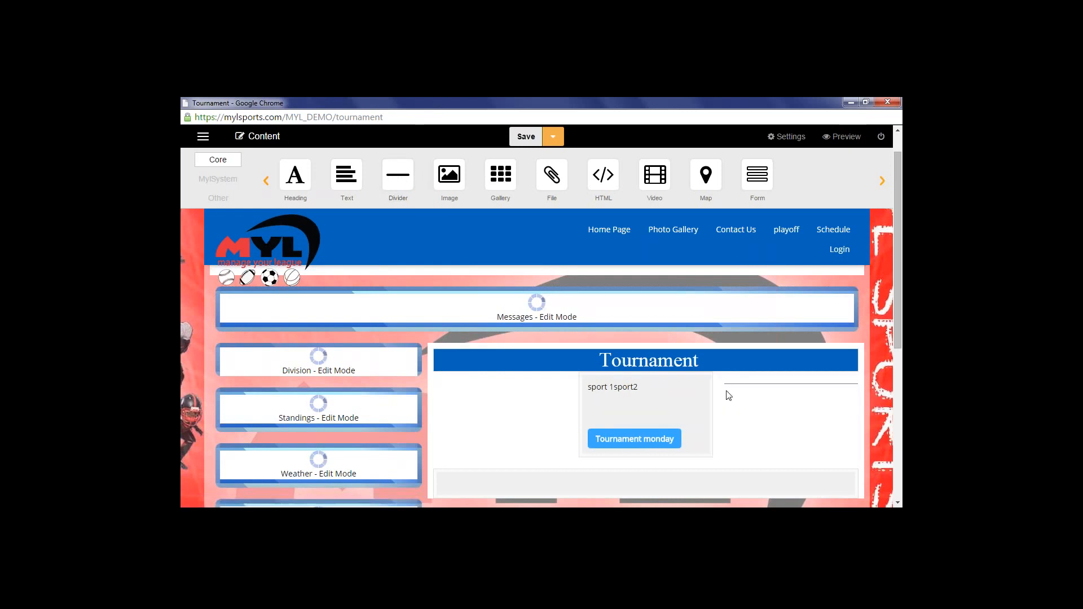
{"action": "mouse_move", "coordinate": [713, 398]}
{"action": "left_mouse_down"}
{"action": "mouse_move", "coordinate": [684, 399]}
{"action": "mouse_move", "coordinate": [701, 400]}
{"action": "left_mouse_up"}
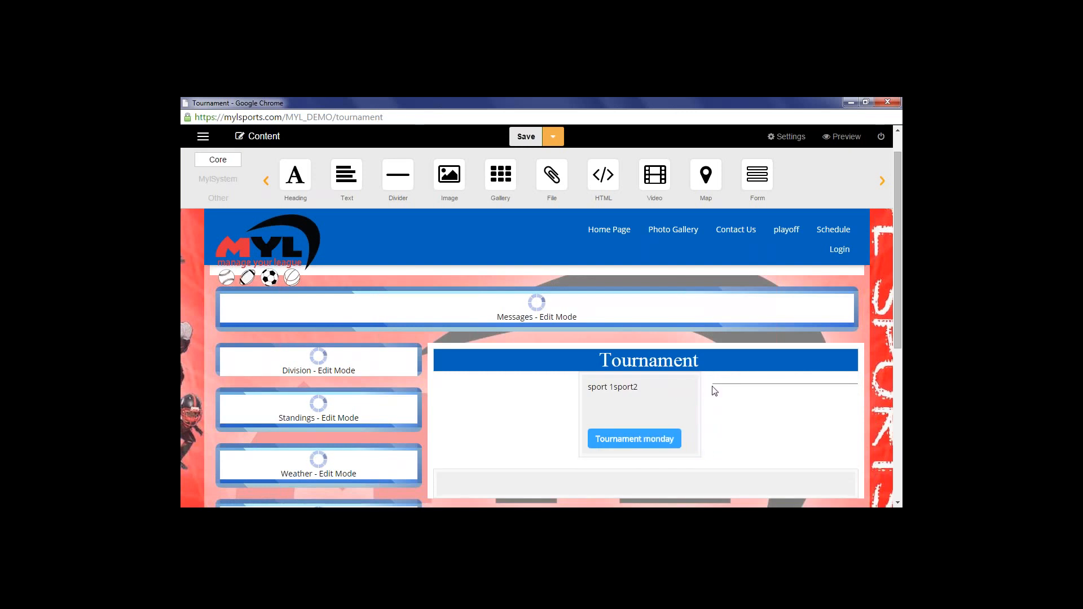
{"action": "mouse_move", "coordinate": [734, 383]}
{"action": "left_click", "coordinate": [713, 370]}
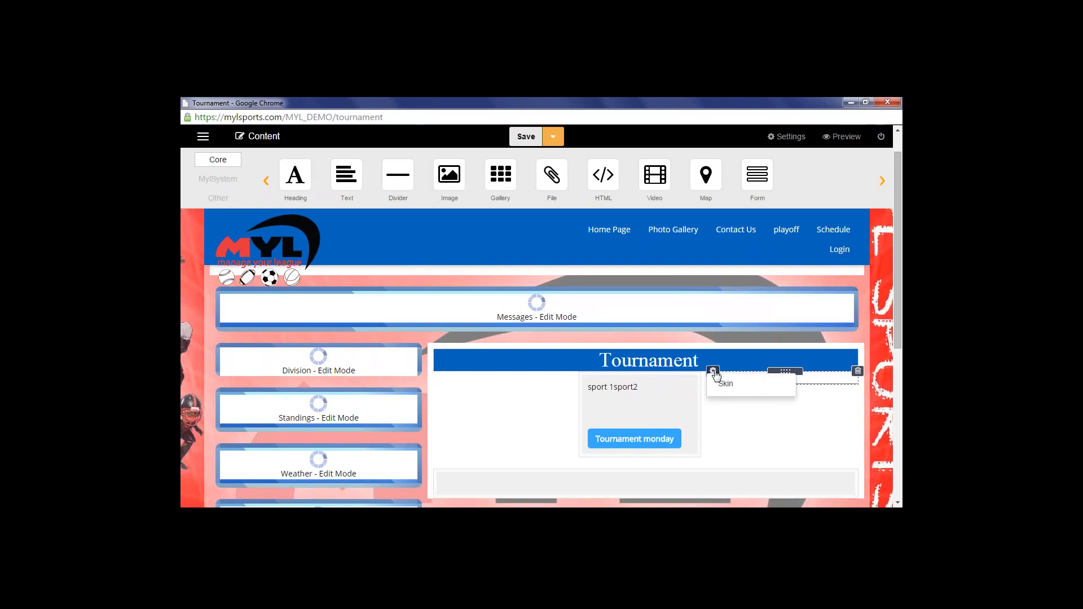
{"action": "left_click", "coordinate": [728, 394]}
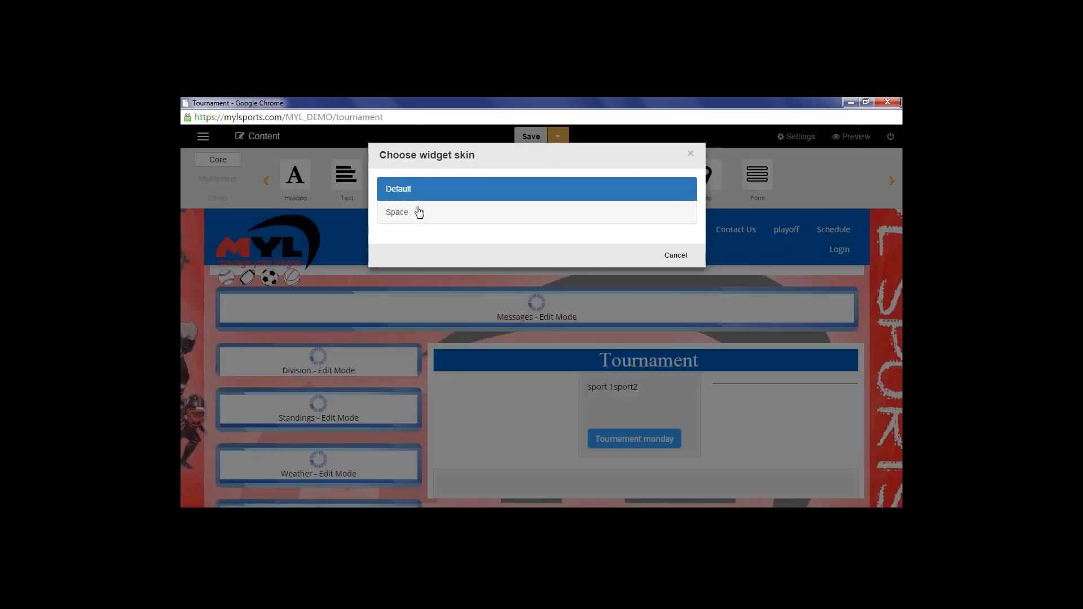
{"action": "left_click", "coordinate": [416, 219]}
{"action": "scroll", "coordinate": [781, 435], "scroll_direction": "down", "scroll_amount": 2}
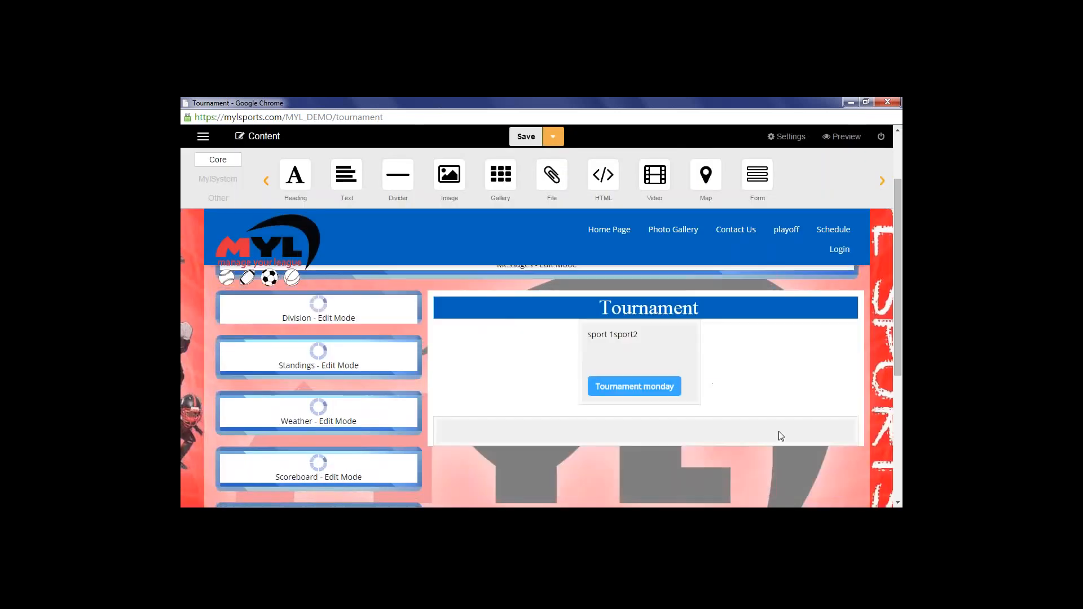
{"action": "scroll", "coordinate": [848, 441], "scroll_direction": "up", "scroll_amount": 2}
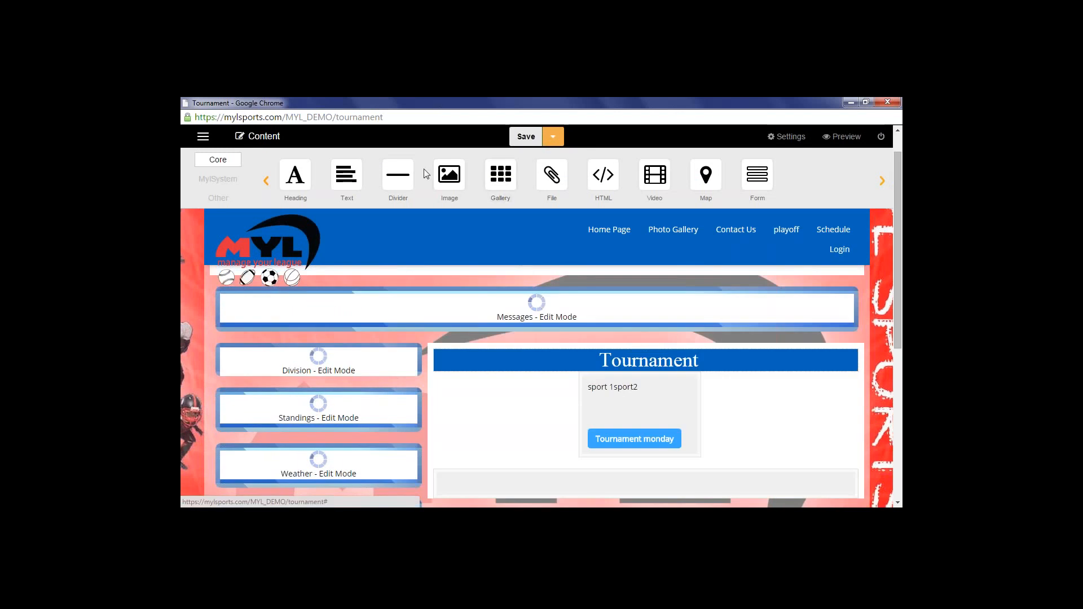
{"action": "scroll", "coordinate": [450, 176], "scroll_direction": "down", "scroll_amount": 1}
Insert the myl_logo_128h.png logo from the File repository as an image below the text column
{"action": "left_click_drag", "start_coordinate": [449, 179], "coordinate": [623, 414]}
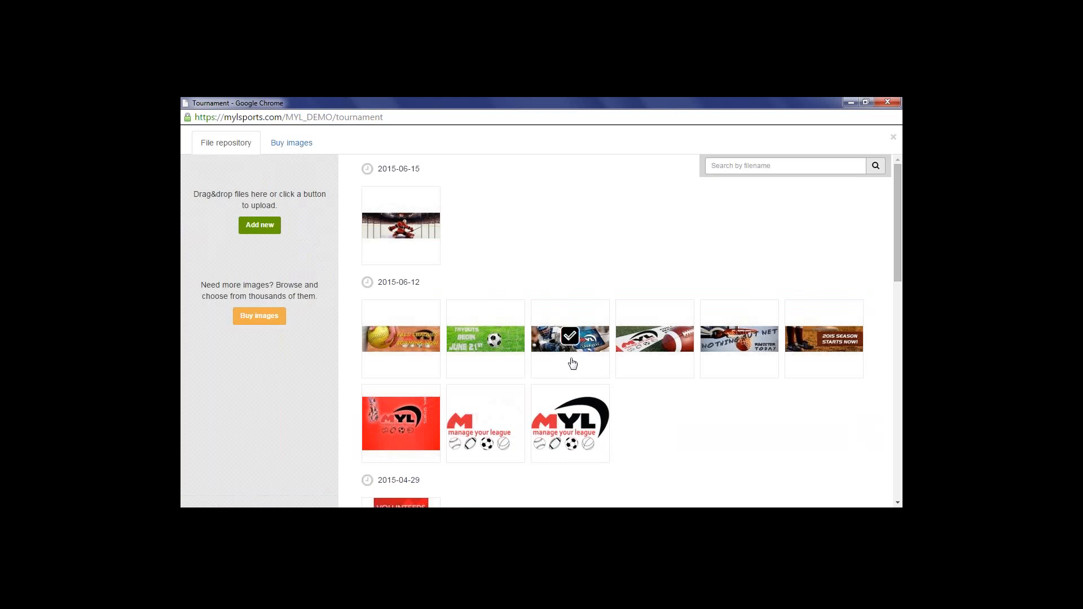
{"action": "left_click", "coordinate": [570, 421]}
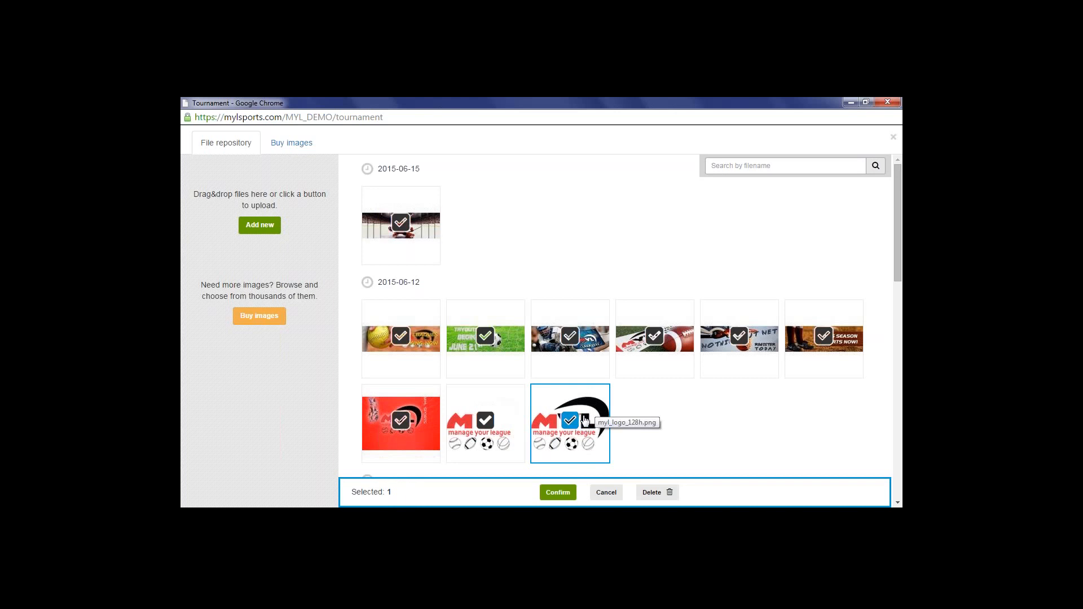
{"action": "left_click", "coordinate": [558, 493]}
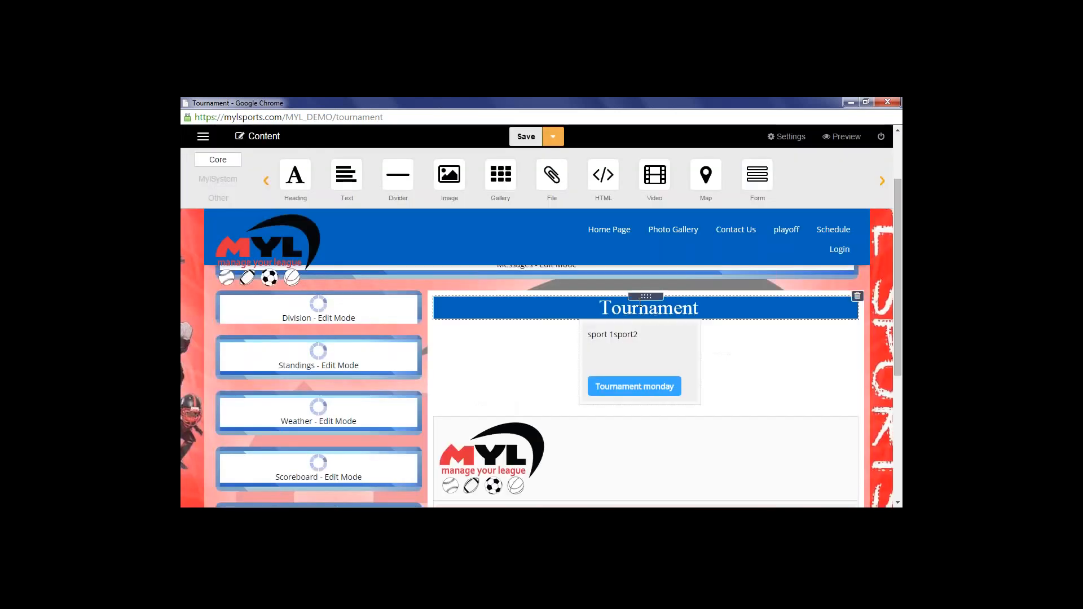
Move the empty block out of the row and narrow the MYL logo block so it sits centred
{"action": "scroll", "coordinate": [591, 439], "scroll_direction": "down", "scroll_amount": 1}
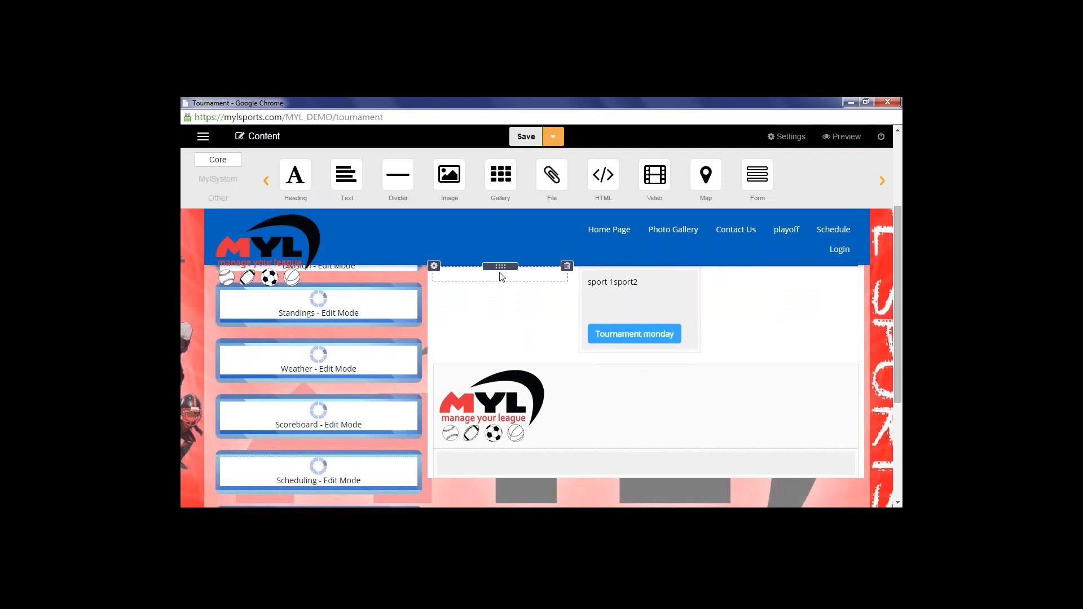
{"action": "left_click_drag", "start_coordinate": [473, 309], "coordinate": [439, 400]}
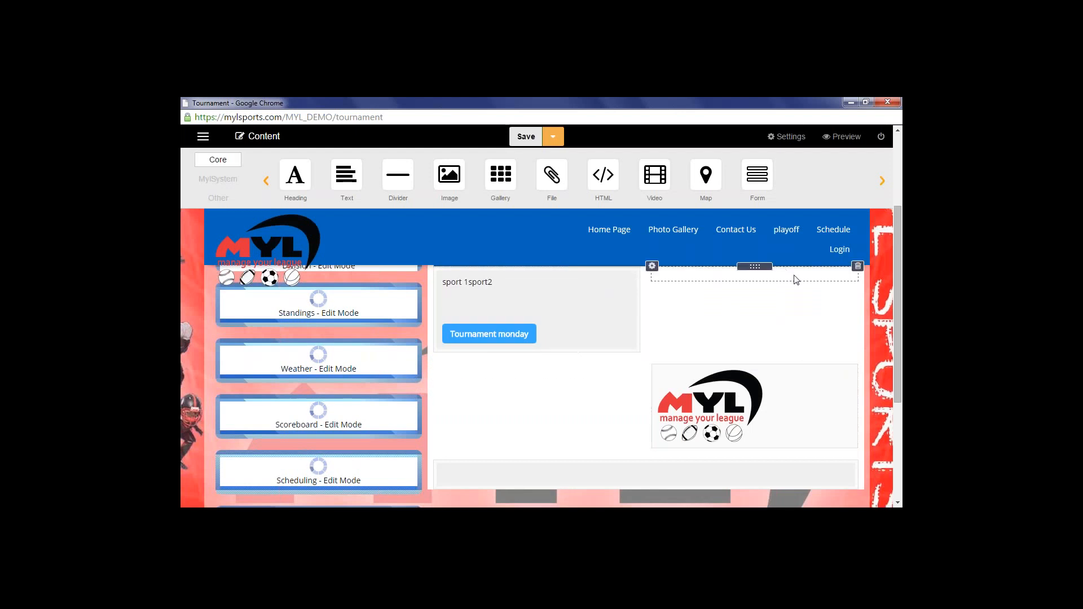
{"action": "scroll", "coordinate": [773, 296], "scroll_direction": "up", "scroll_amount": 2}
{"action": "scroll", "coordinate": [769, 301], "scroll_direction": "down", "scroll_amount": 1}
{"action": "left_click_drag", "start_coordinate": [750, 362], "coordinate": [862, 449]}
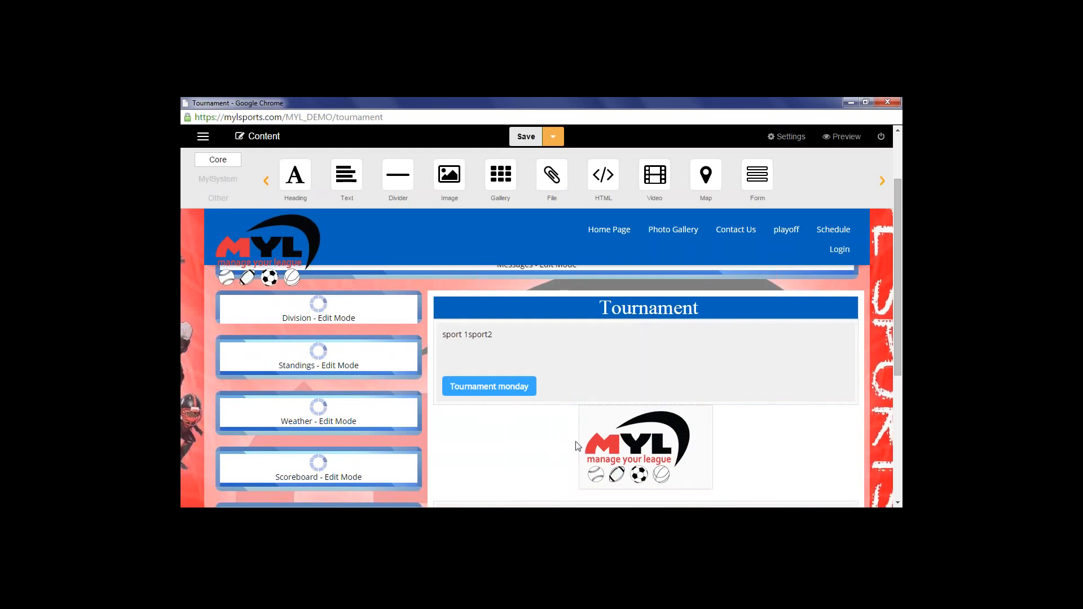
{"action": "left_click_drag", "start_coordinate": [576, 443], "coordinate": [573, 443]}
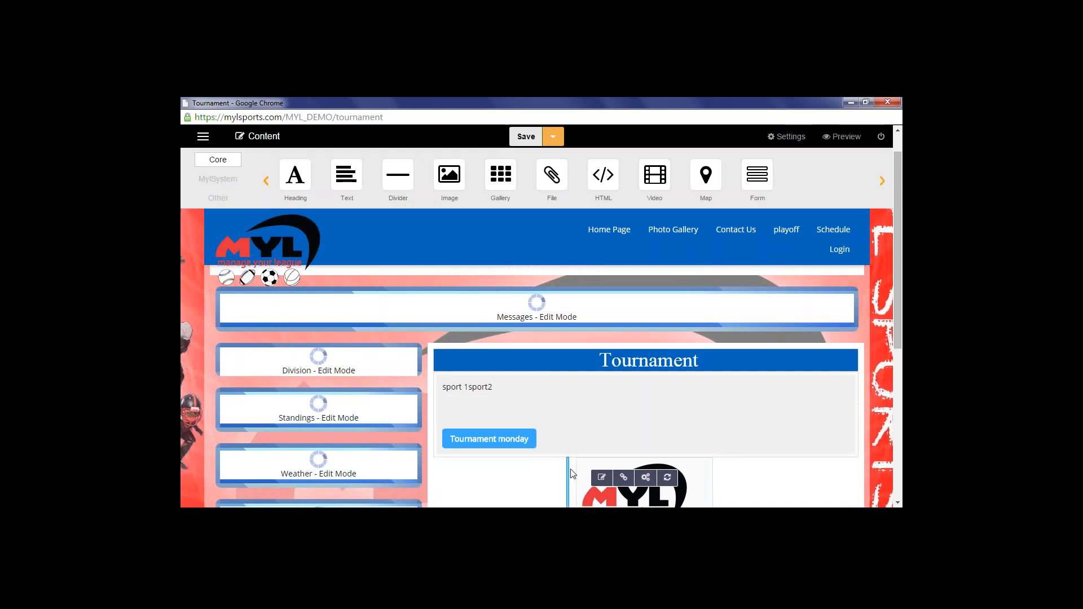
{"action": "scroll", "coordinate": [582, 477], "scroll_direction": "down", "scroll_amount": 3}
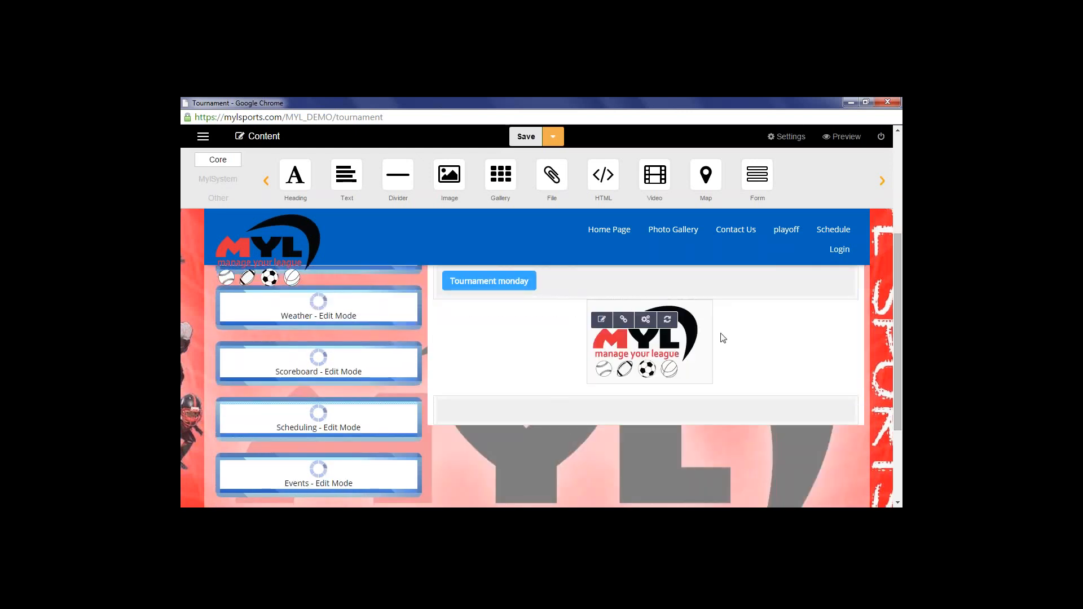
{"action": "left_click_drag", "start_coordinate": [719, 334], "coordinate": [685, 346]}
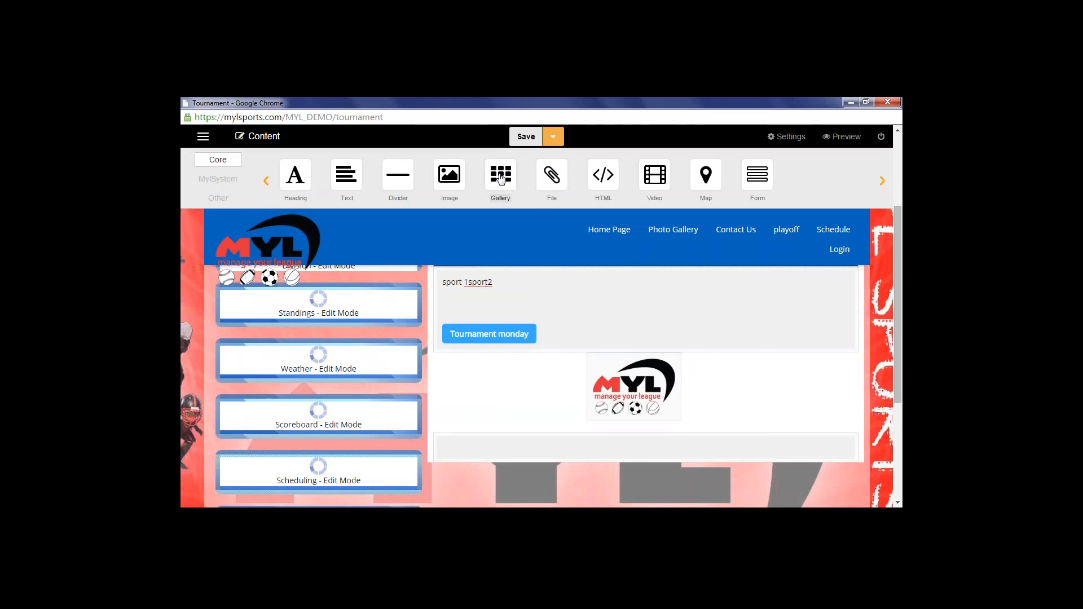
Add a gallery of the lacrosse, soccer tryouts, softball and football banners plus the MYL logo
{"action": "left_click_drag", "start_coordinate": [496, 179], "coordinate": [549, 435]}
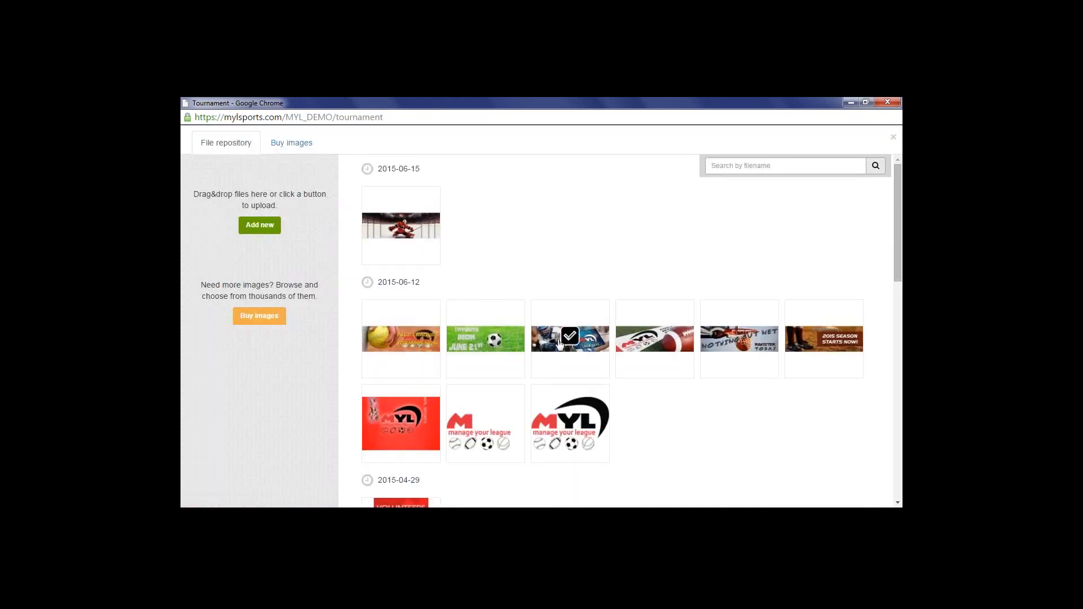
{"action": "left_click", "coordinate": [558, 342]}
{"action": "left_click", "coordinate": [487, 338]}
{"action": "left_click", "coordinate": [401, 339]}
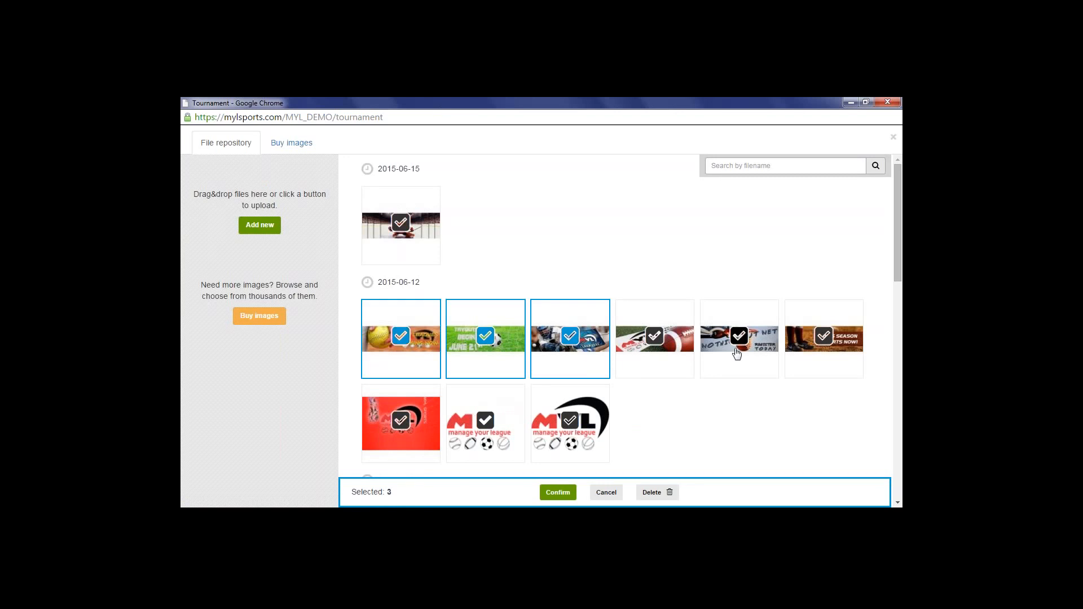
{"action": "left_click", "coordinate": [658, 338]}
{"action": "left_click", "coordinate": [571, 420]}
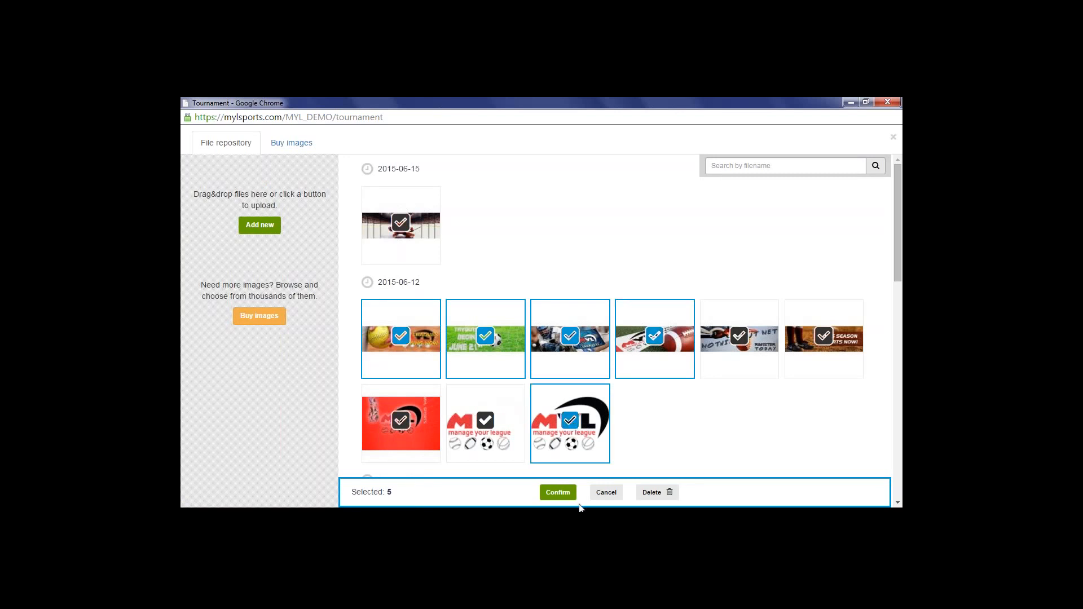
{"action": "left_click", "coordinate": [558, 493]}
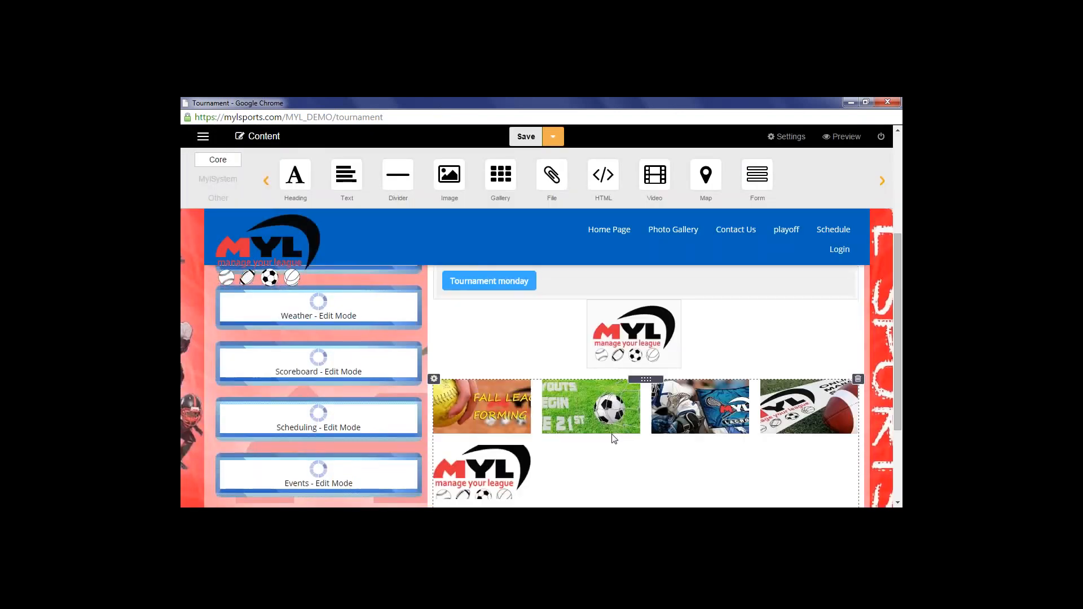
Select the softball image in the gallery and preview the page as visitors see it
{"action": "scroll", "coordinate": [599, 408], "scroll_direction": "down", "scroll_amount": 1}
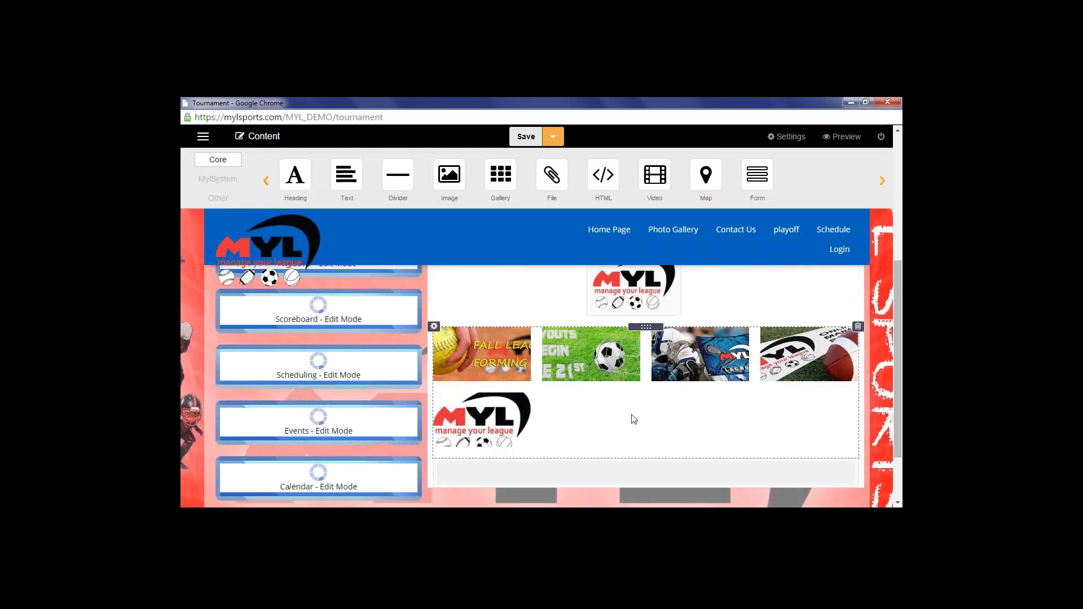
{"action": "left_click", "coordinate": [500, 361]}
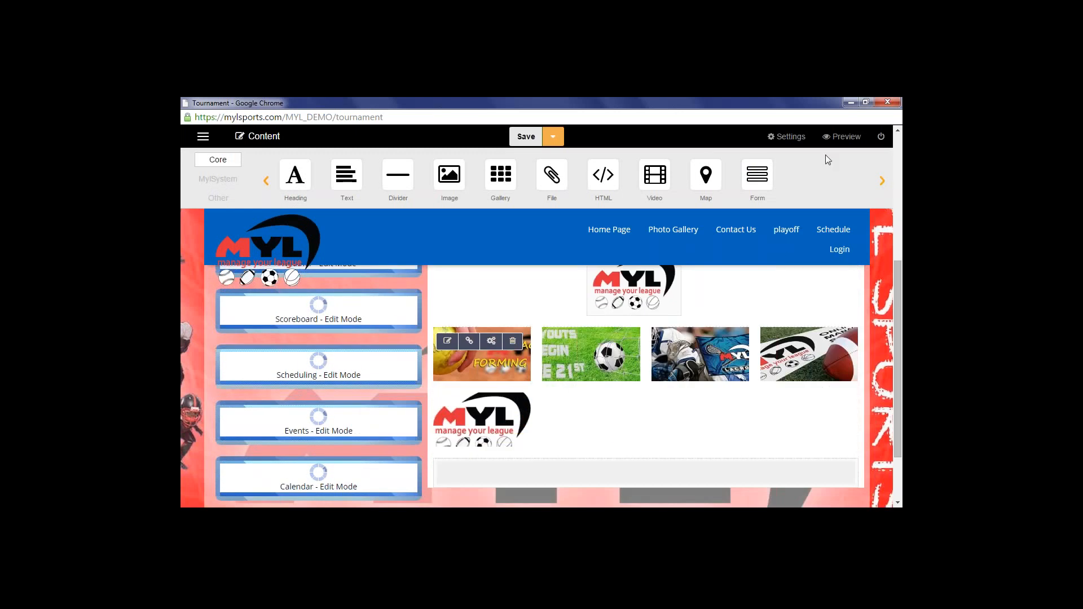
{"action": "left_click", "coordinate": [842, 138]}
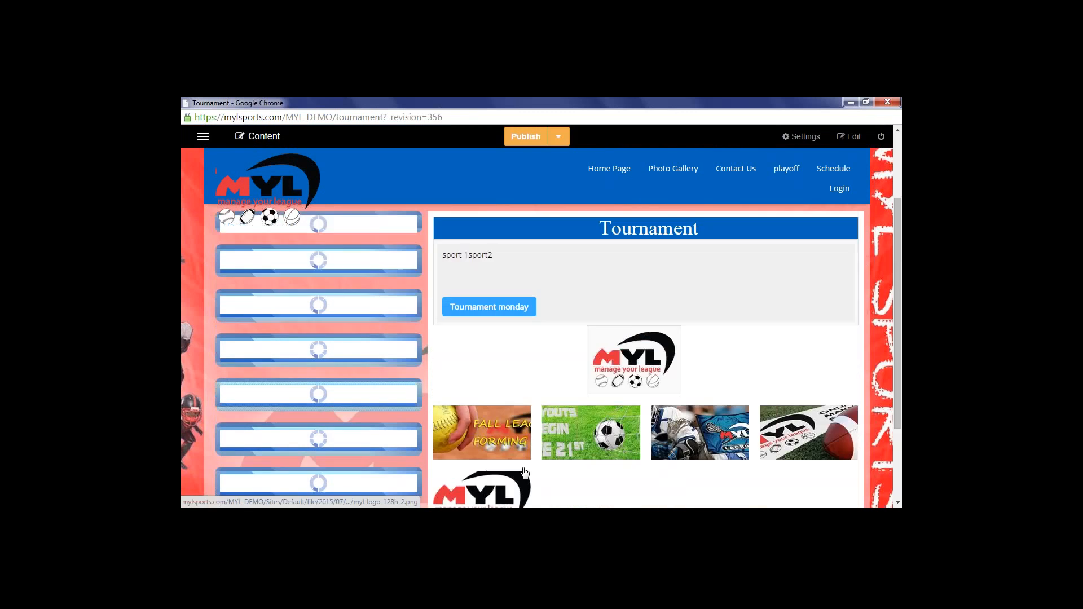
{"action": "left_click", "coordinate": [483, 380]}
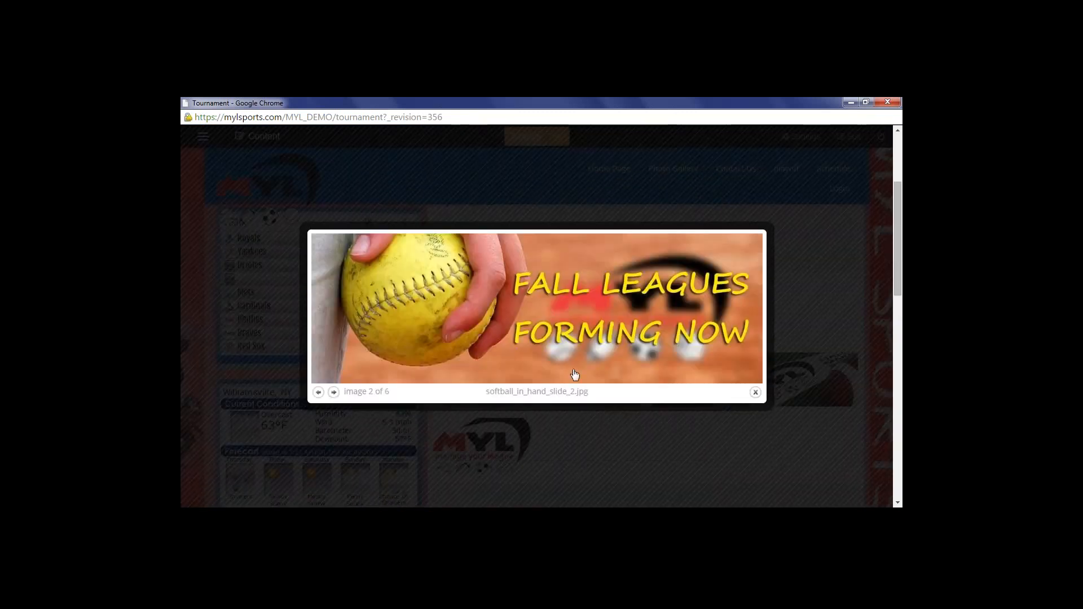
{"action": "left_click", "coordinate": [334, 392]}
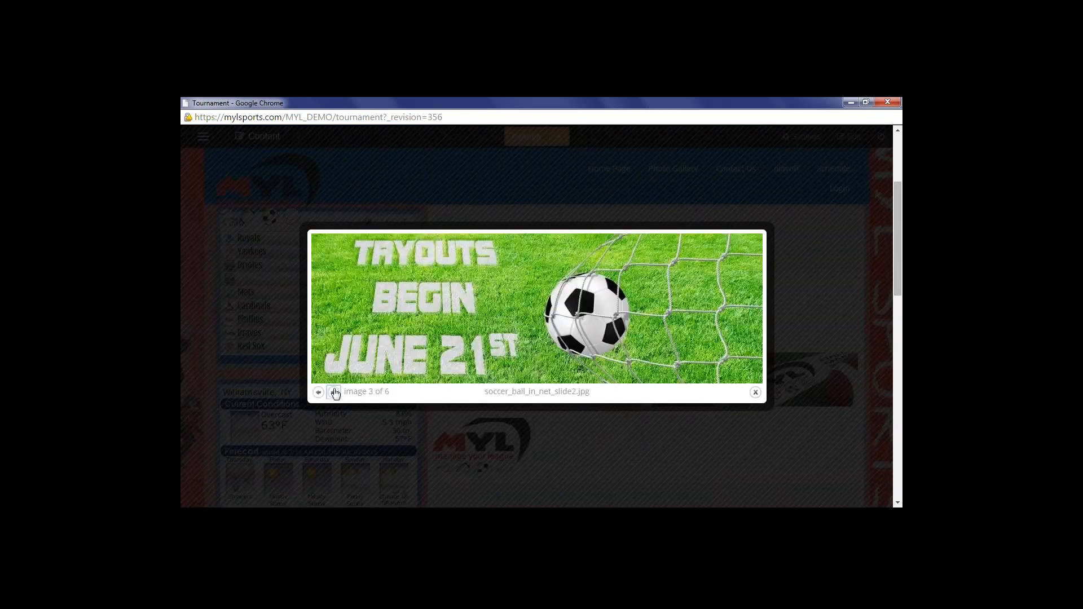
{"action": "left_click", "coordinate": [334, 393]}
{"action": "left_click", "coordinate": [334, 392]}
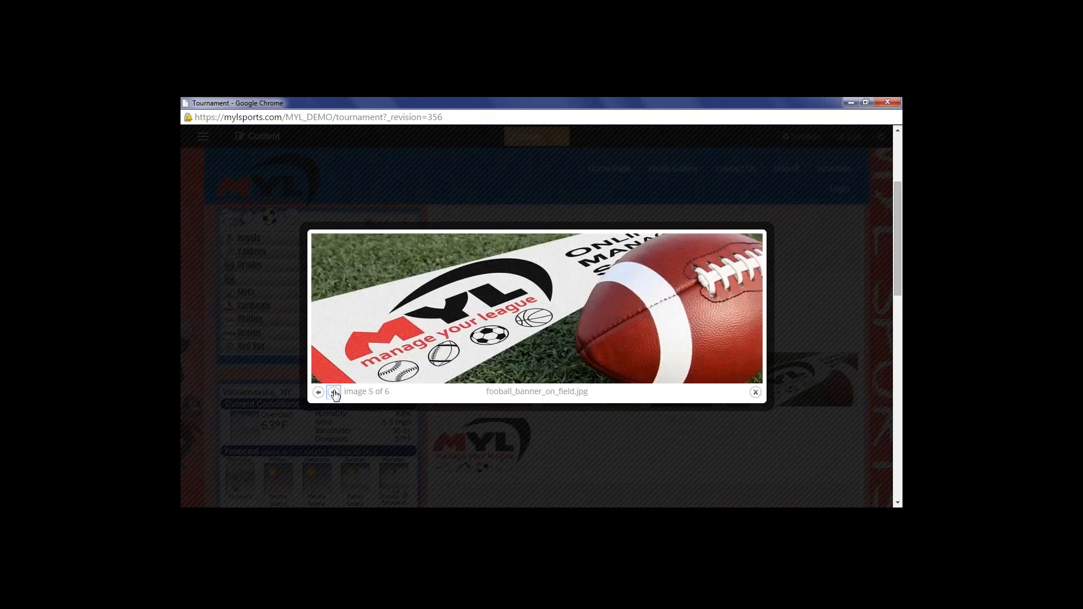
{"action": "left_click", "coordinate": [334, 392]}
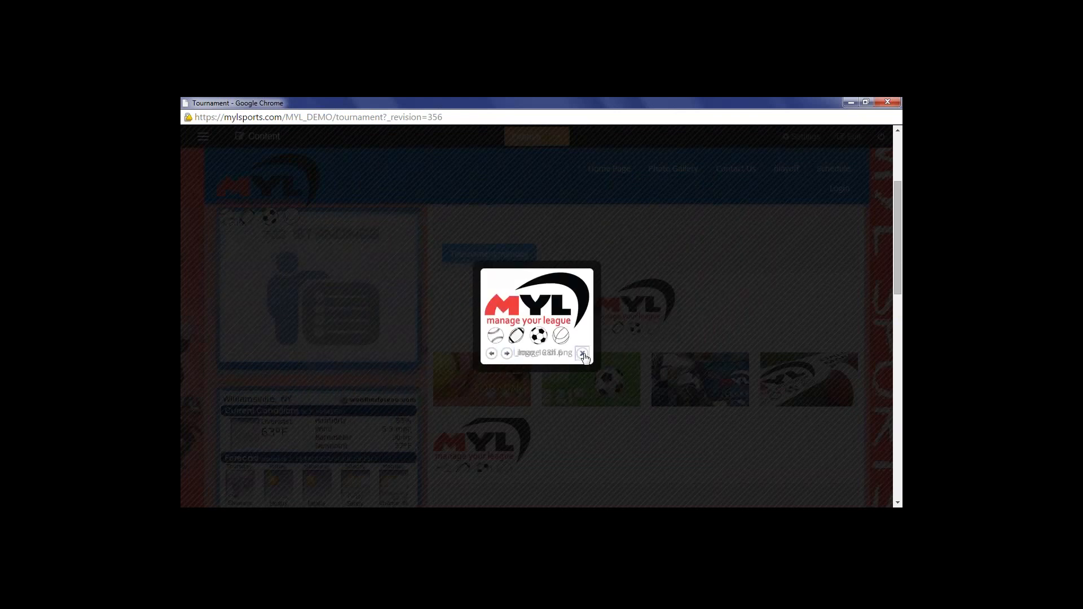
{"action": "left_click", "coordinate": [583, 354]}
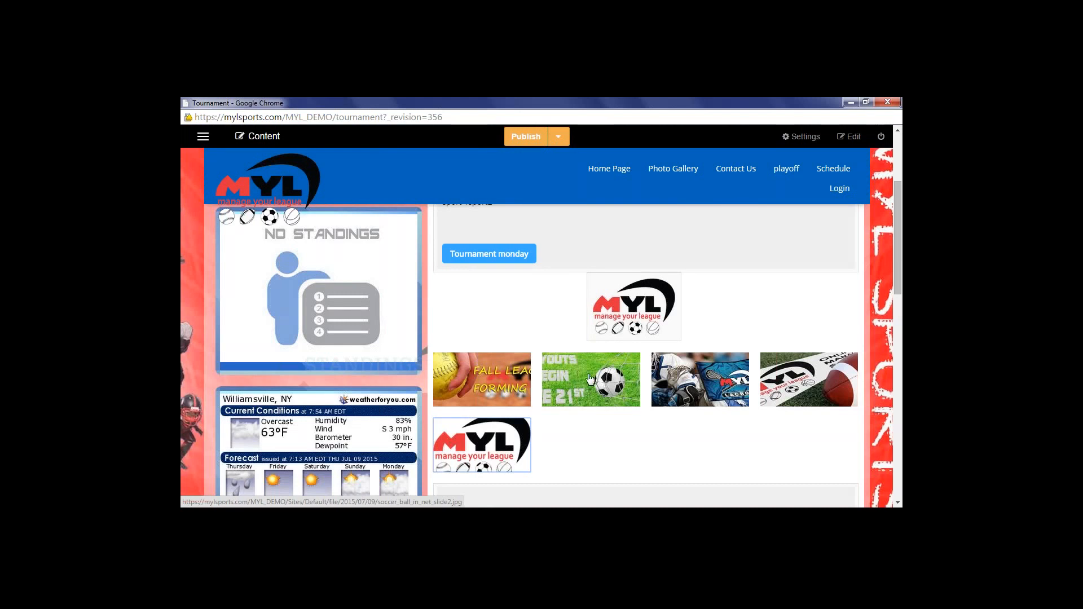
{"action": "scroll", "coordinate": [587, 388], "scroll_direction": "up", "scroll_amount": 1}
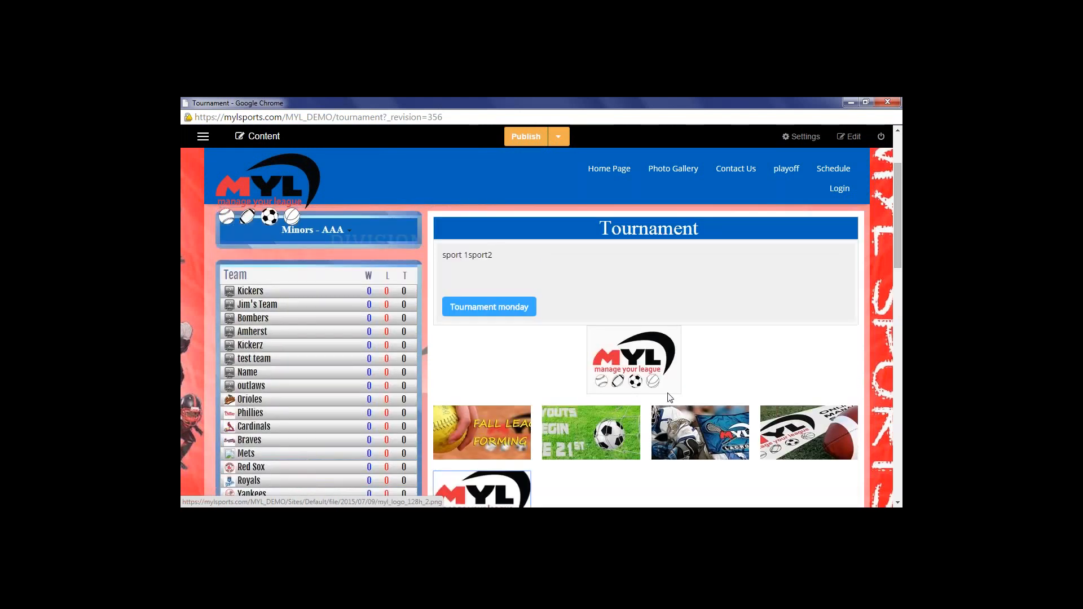
{"action": "scroll", "coordinate": [656, 385], "scroll_direction": "up", "scroll_amount": 1}
{"action": "scroll", "coordinate": [656, 385], "scroll_direction": "down", "scroll_amount": 2}
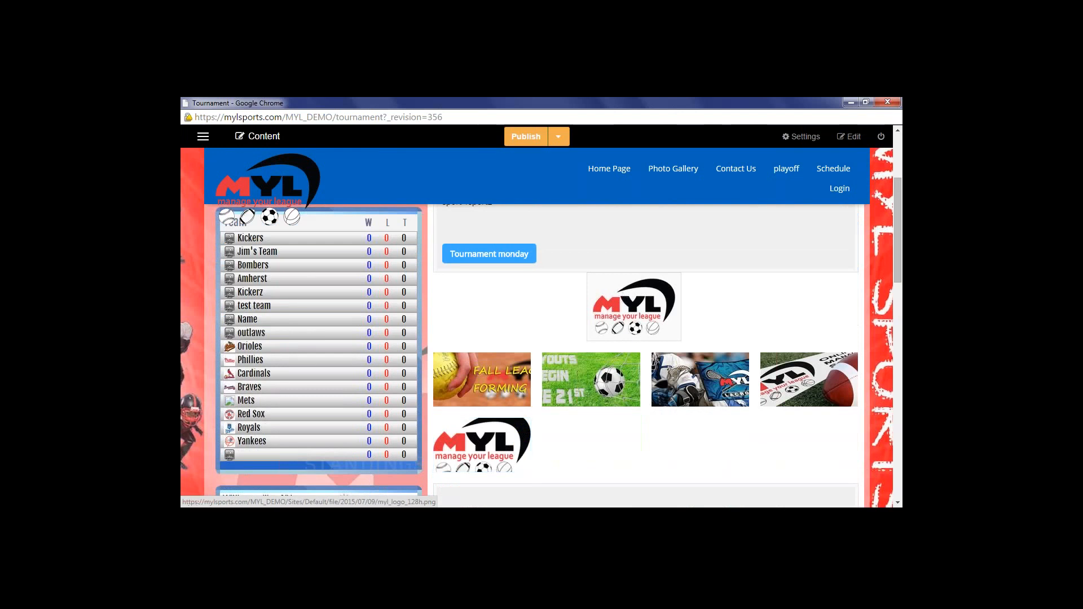
{"action": "left_click", "coordinate": [669, 294]}
{"action": "left_click", "coordinate": [581, 353]}
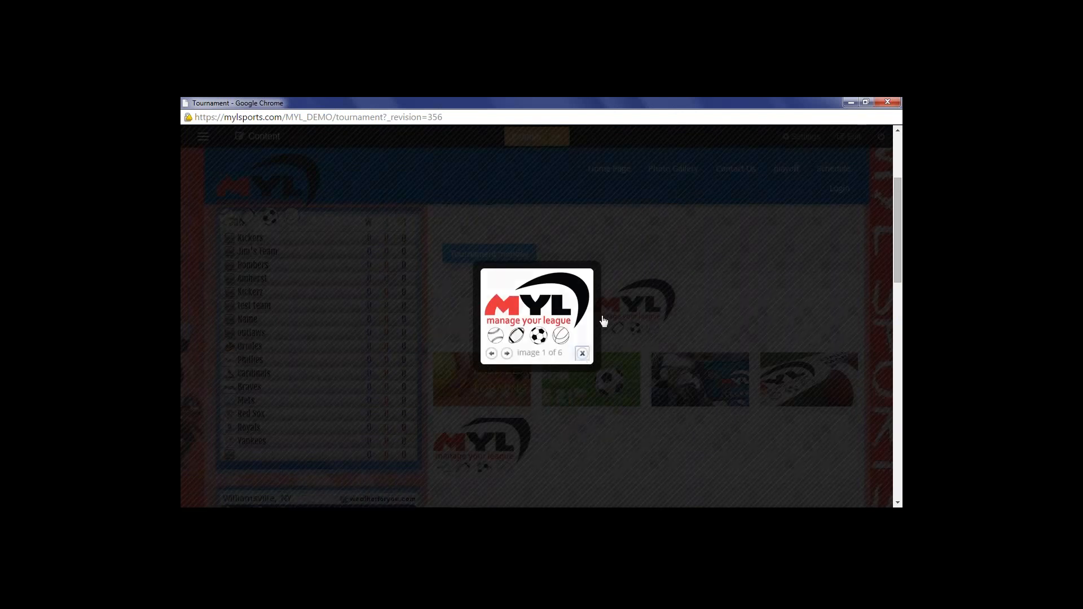
{"action": "left_click", "coordinate": [849, 136]}
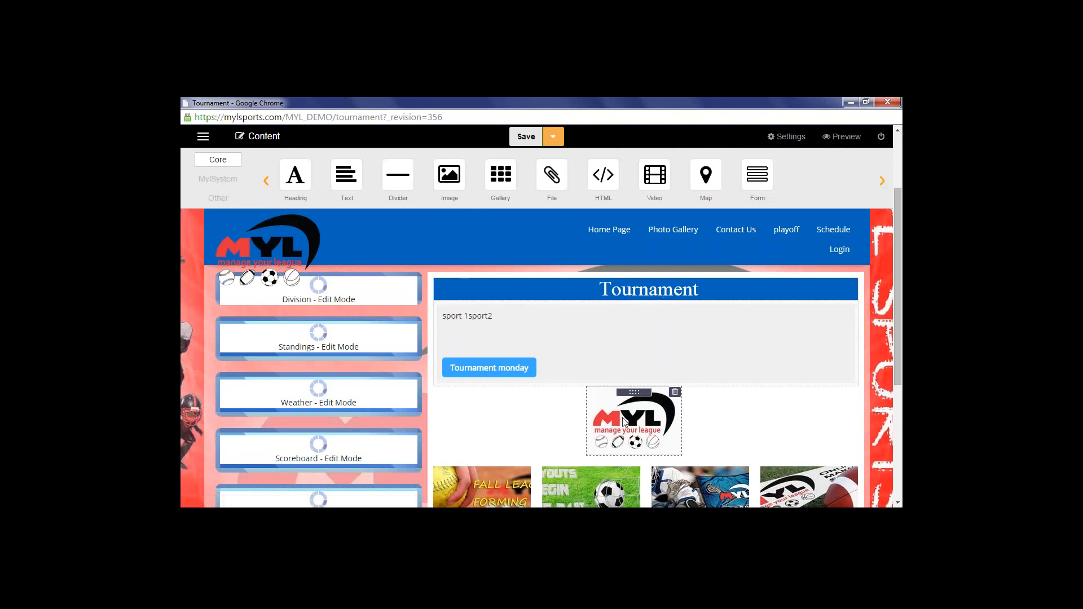
Select the MYL logo, abandon replacing its image, and open its link options instead
{"action": "left_click", "coordinate": [624, 421]}
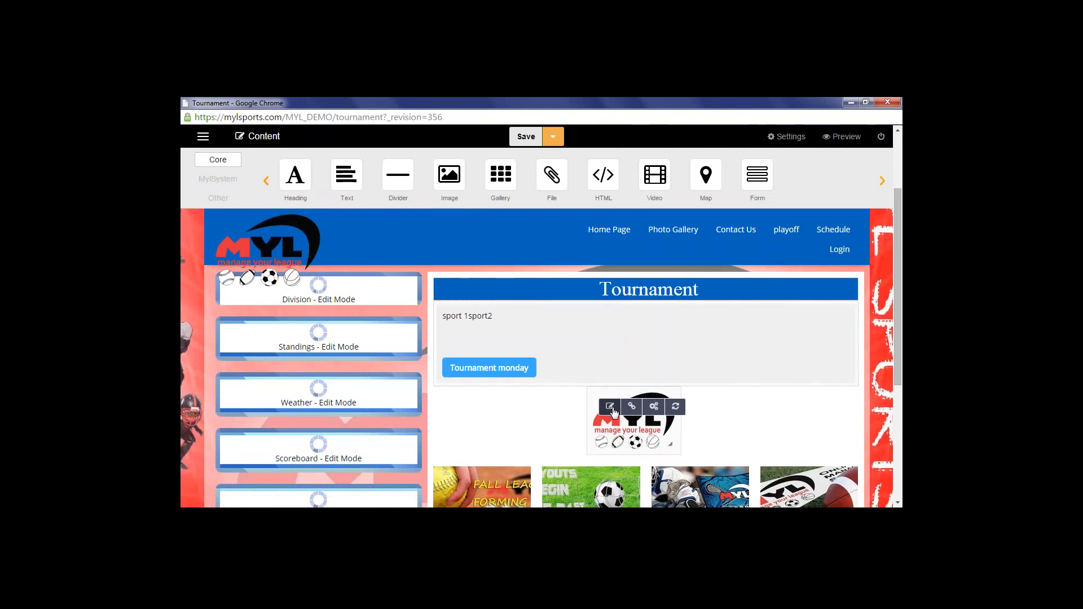
{"action": "left_click", "coordinate": [611, 407]}
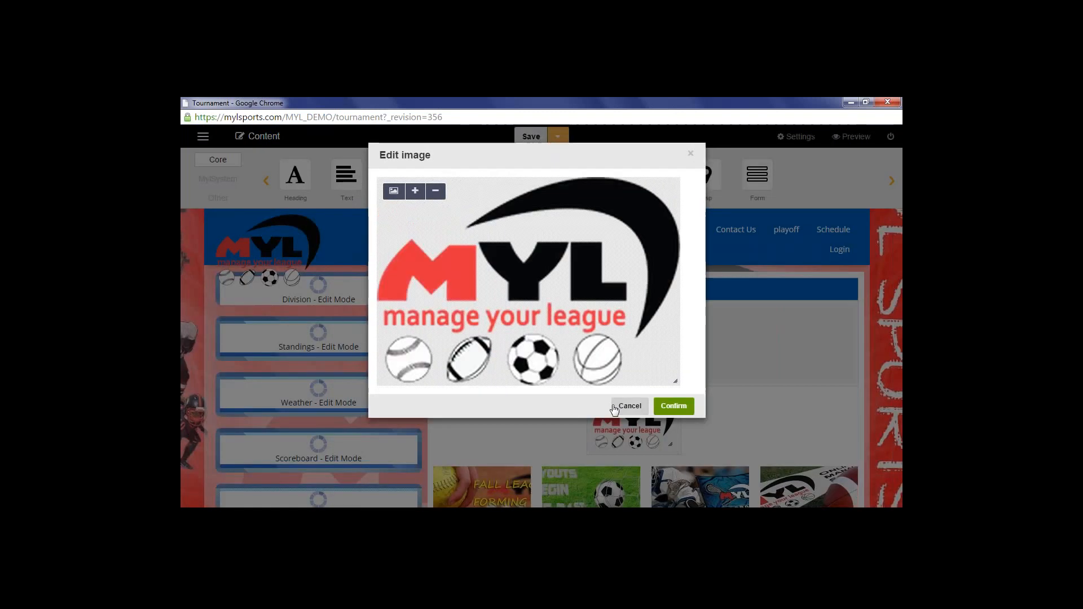
{"action": "left_click", "coordinate": [395, 192]}
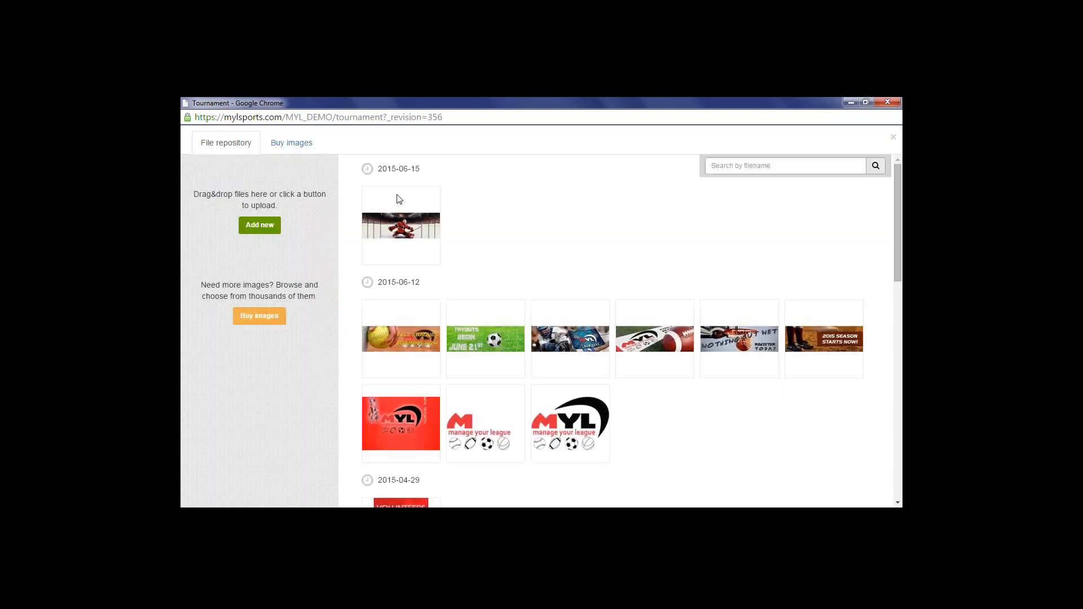
{"action": "left_click", "coordinate": [894, 137]}
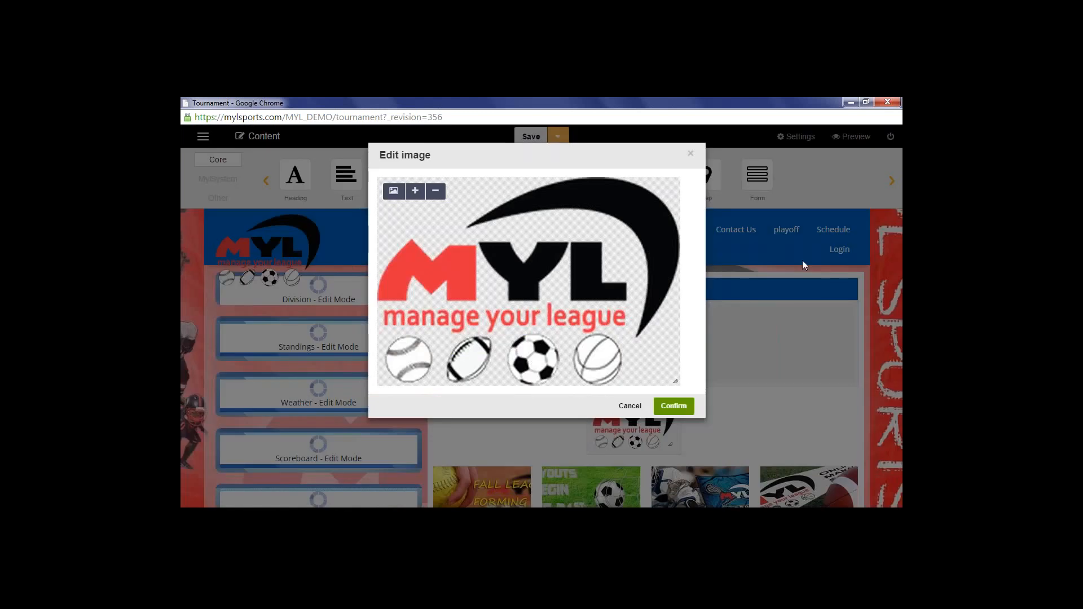
{"action": "left_click", "coordinate": [633, 407]}
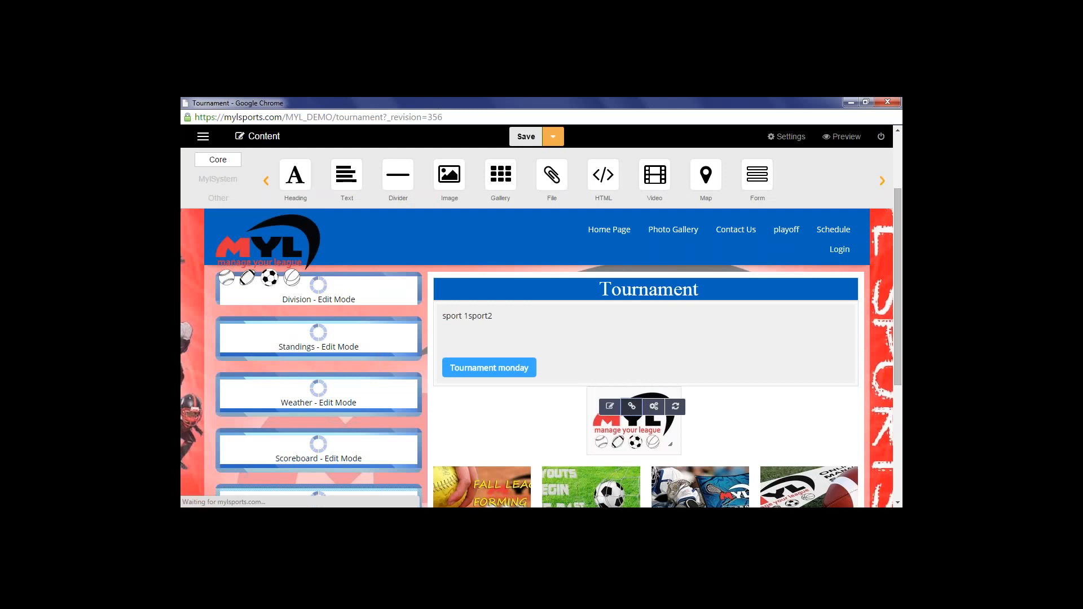
{"action": "left_click", "coordinate": [633, 408]}
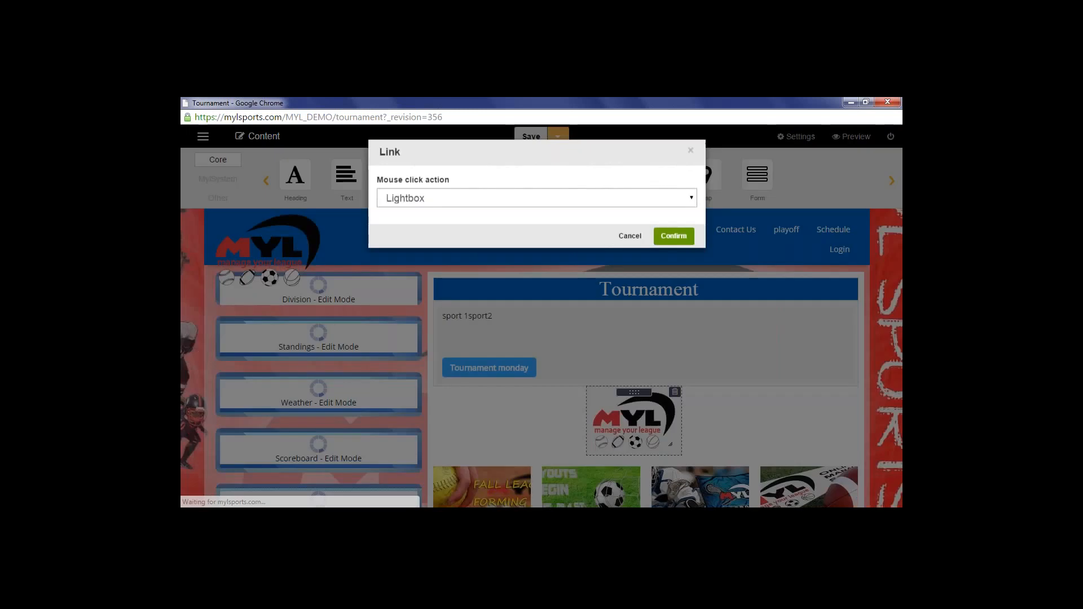
Try the Lightbox, None and URL click actions for the logo, then close the Link dialog unsaved
{"action": "left_click", "coordinate": [693, 201]}
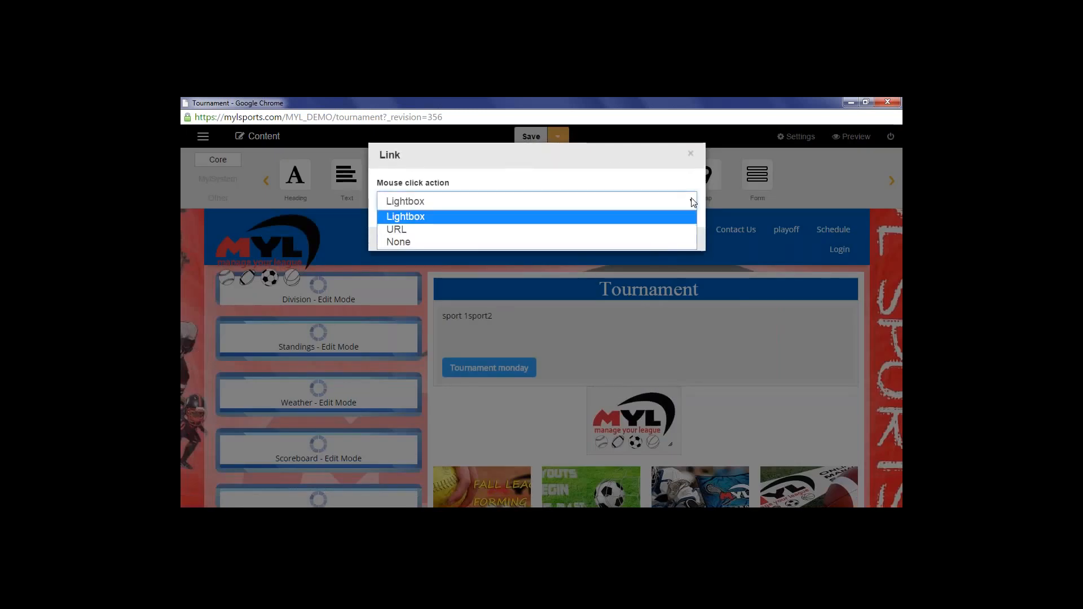
{"action": "left_click", "coordinate": [604, 241]}
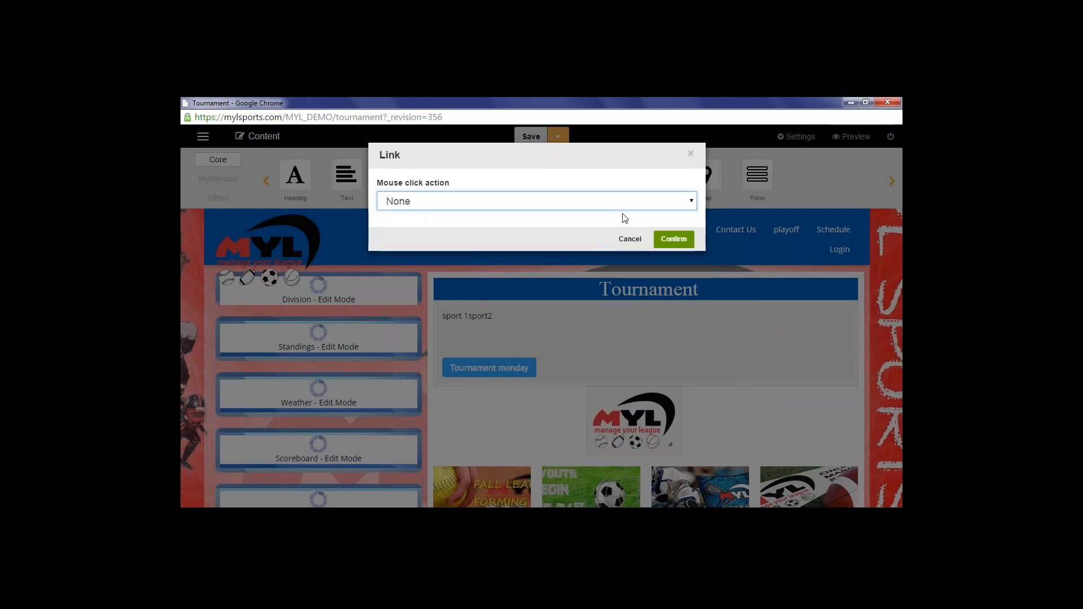
{"action": "left_click", "coordinate": [628, 205]}
{"action": "left_click", "coordinate": [607, 229]}
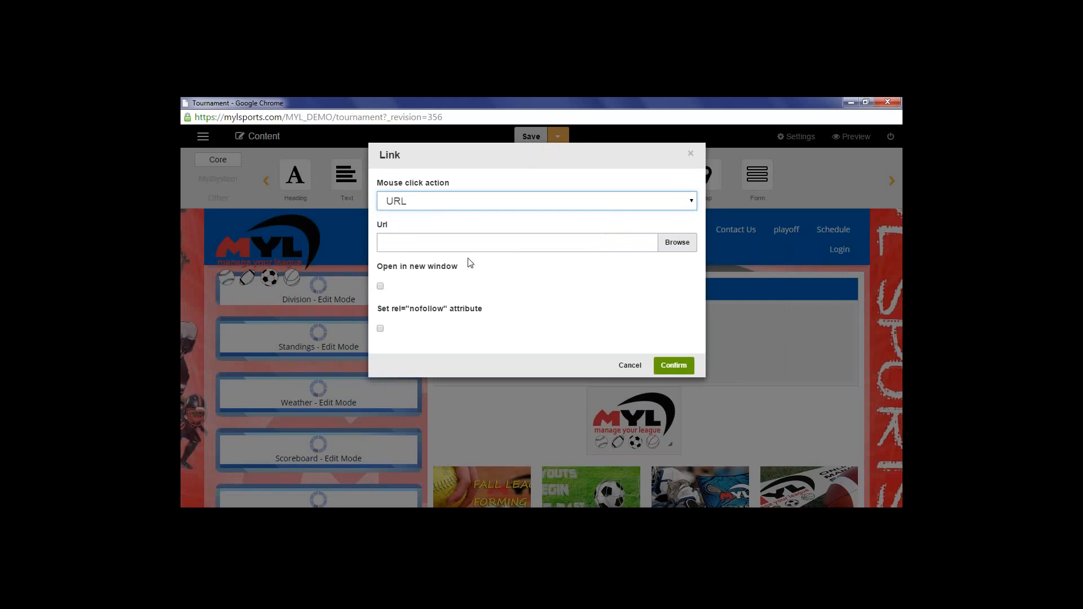
{"action": "left_click", "coordinate": [423, 247]}
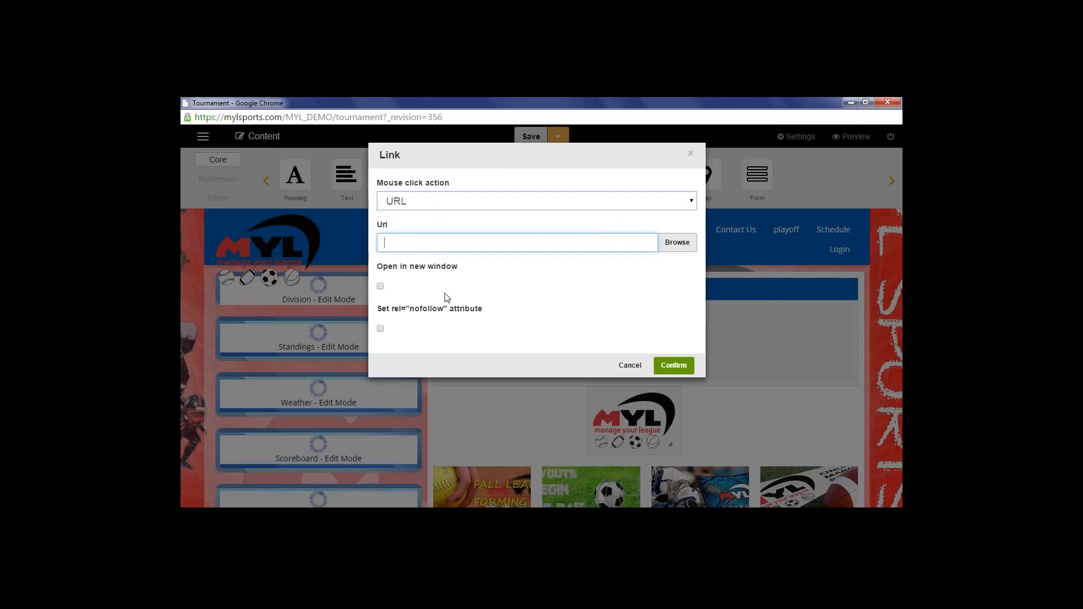
{"action": "left_click", "coordinate": [692, 154]}
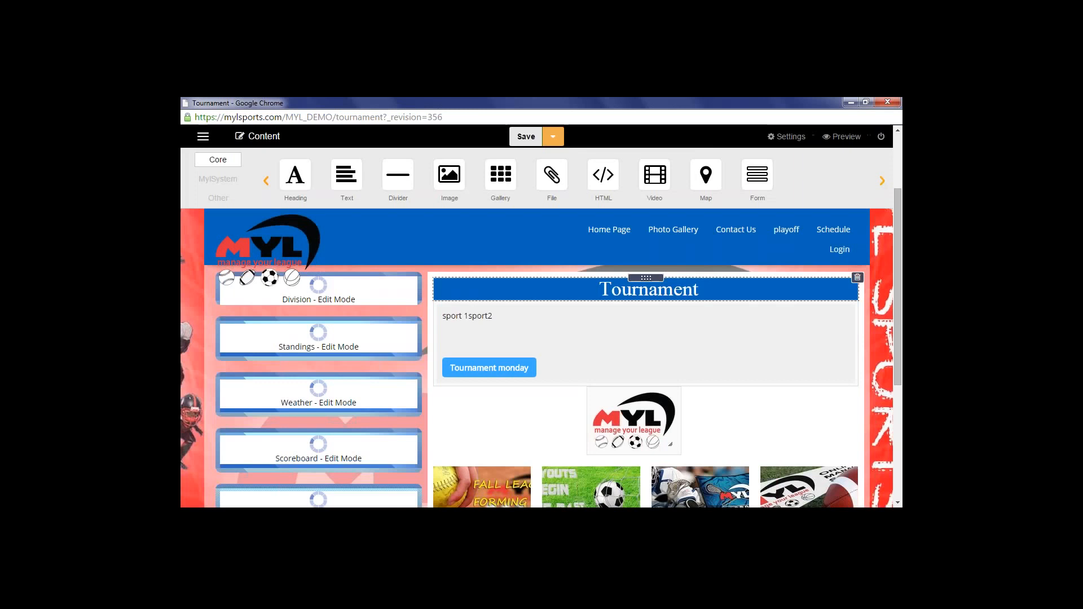
{"action": "left_click", "coordinate": [648, 429]}
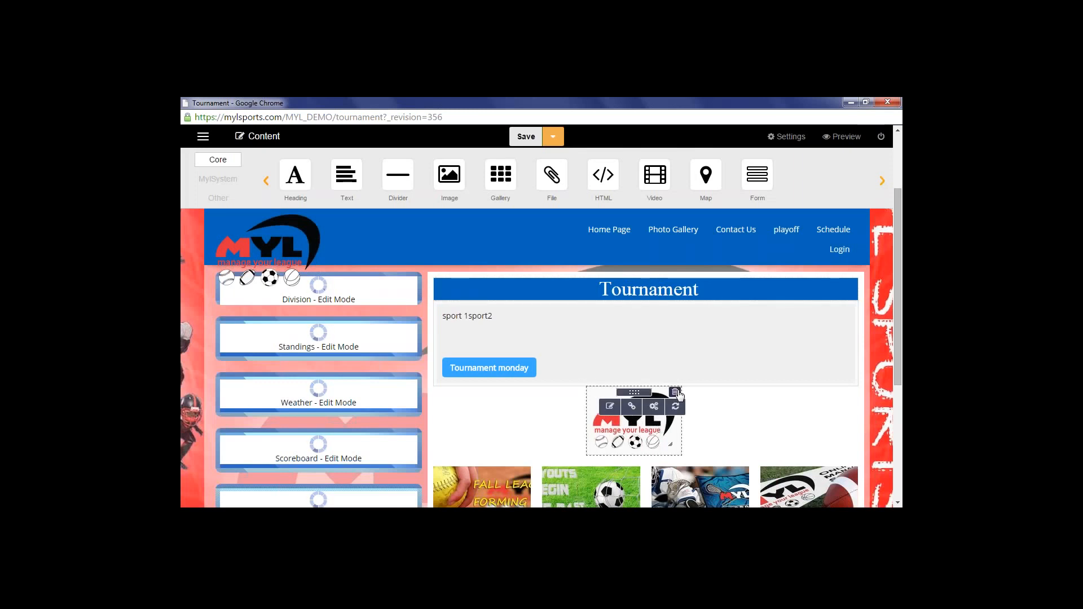
{"action": "left_click", "coordinate": [656, 407]}
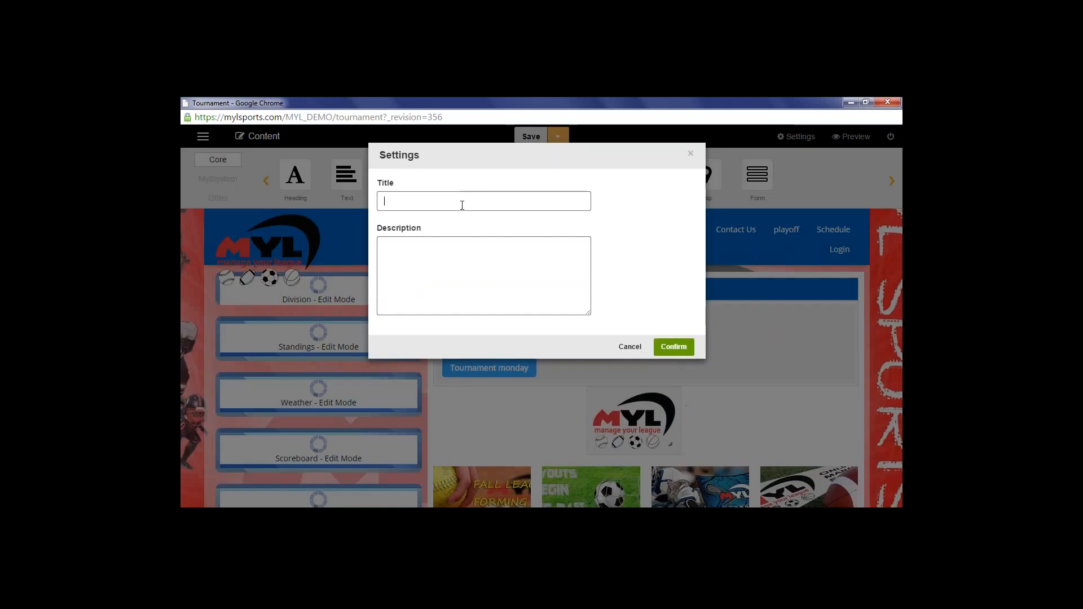
{"action": "left_click", "coordinate": [462, 204]}
{"action": "left_click", "coordinate": [691, 154]}
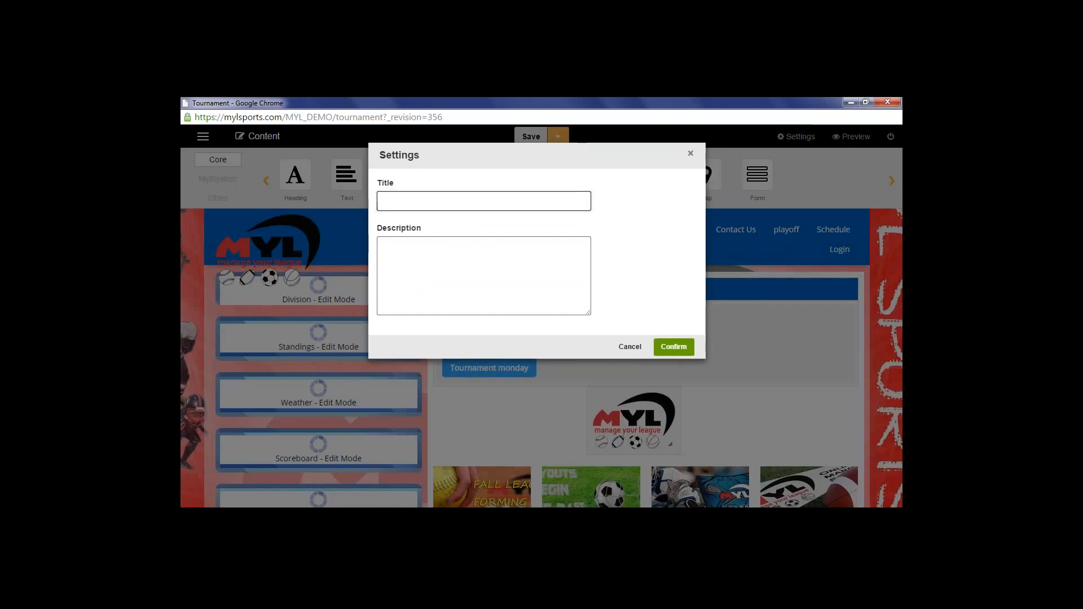
{"action": "left_click", "coordinate": [649, 424]}
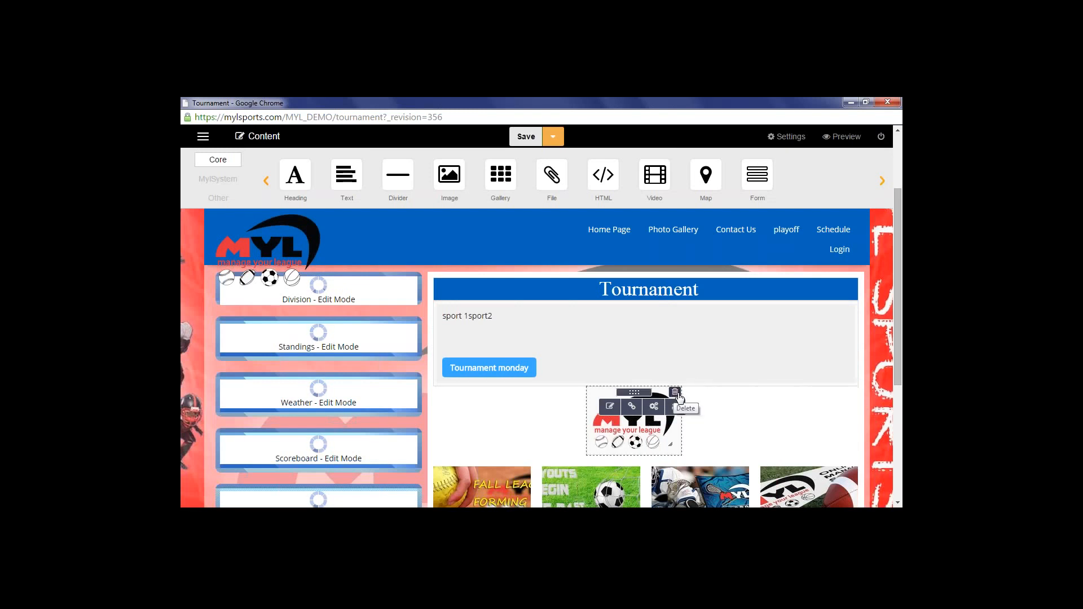
Delete the softball, last MYL logo and lacrosse images from the gallery, then add a file block below it
{"action": "scroll", "coordinate": [728, 422], "scroll_direction": "down", "scroll_amount": 2}
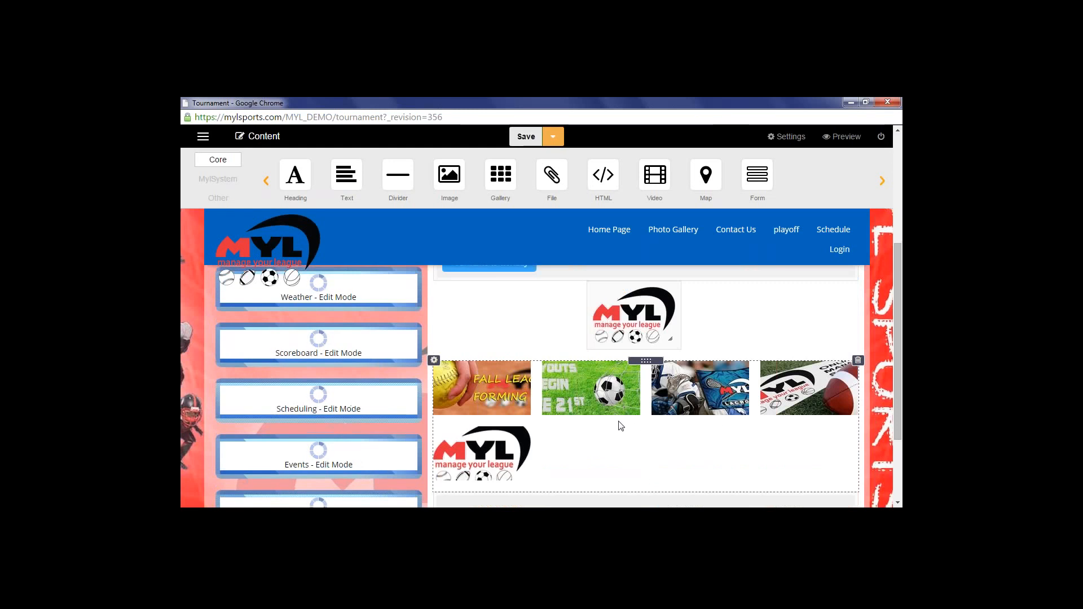
{"action": "mouse_move", "coordinate": [516, 404]}
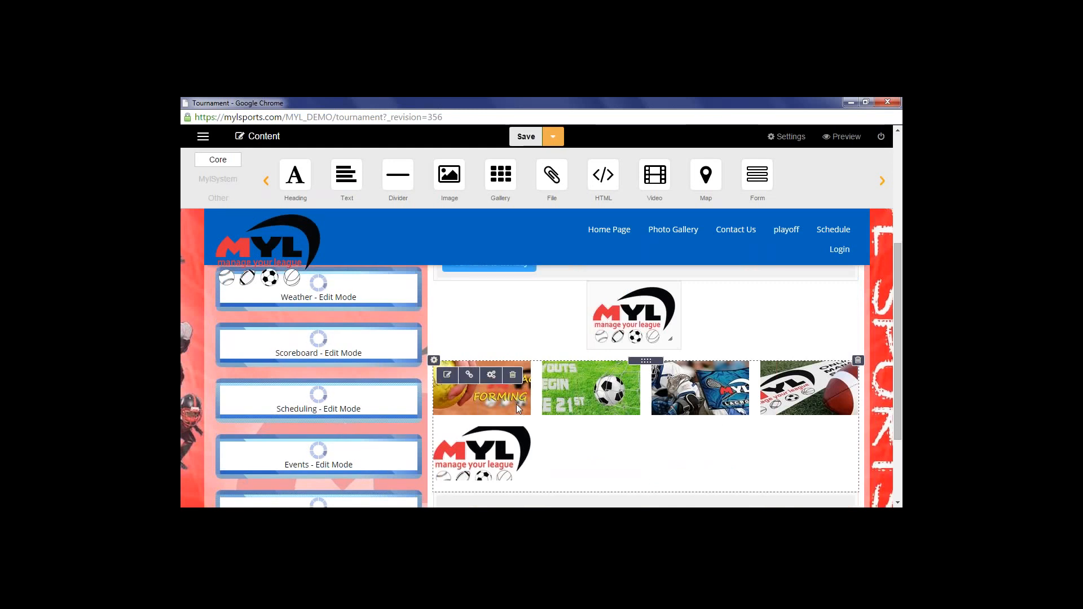
{"action": "left_click", "coordinate": [517, 374]}
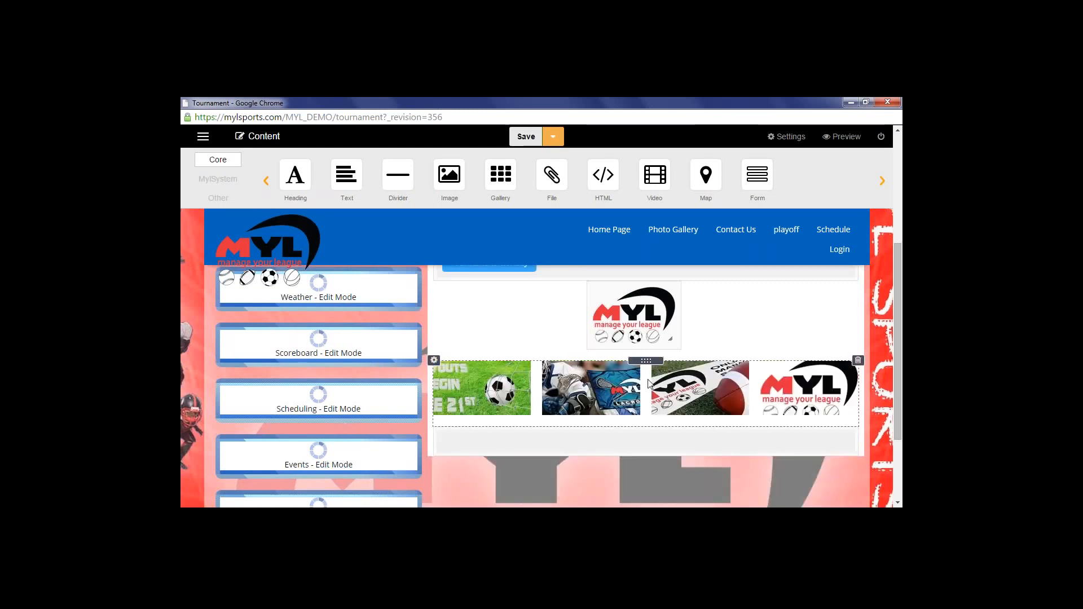
{"action": "mouse_move", "coordinate": [804, 404]}
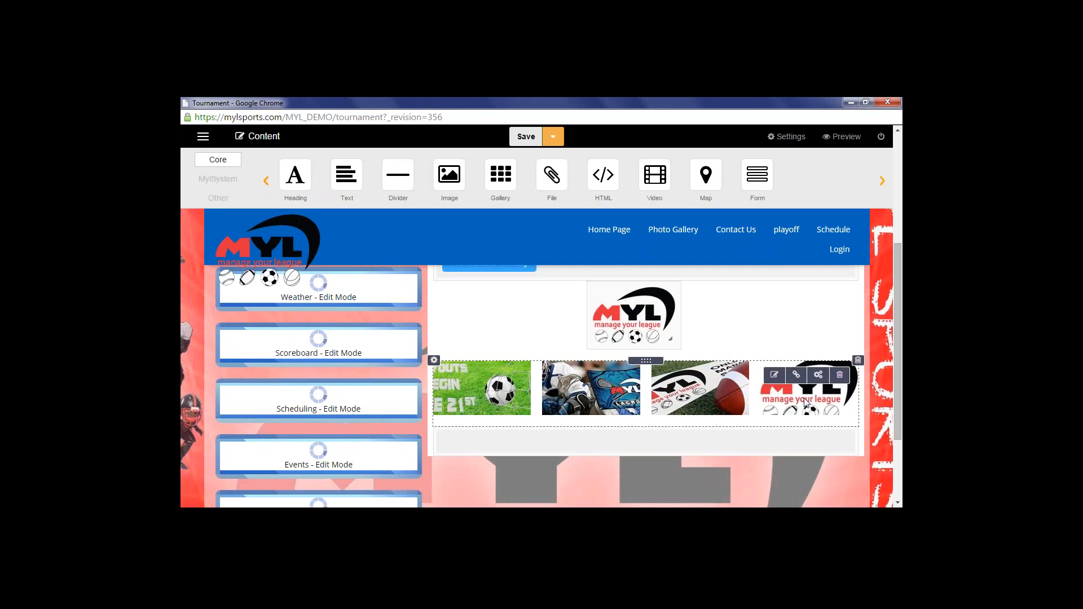
{"action": "left_click", "coordinate": [839, 377]}
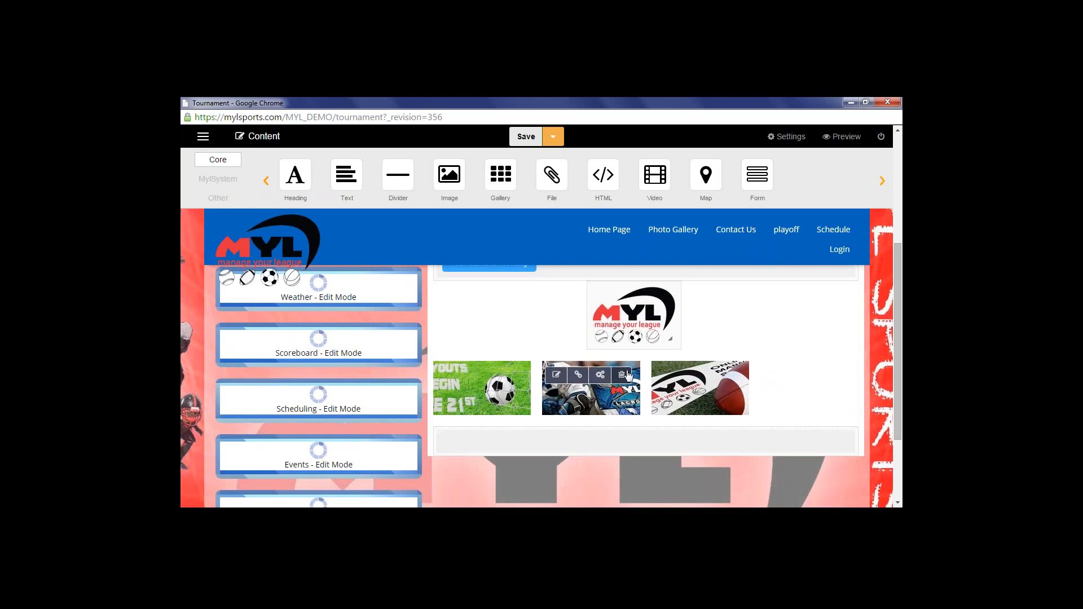
{"action": "left_click", "coordinate": [626, 375]}
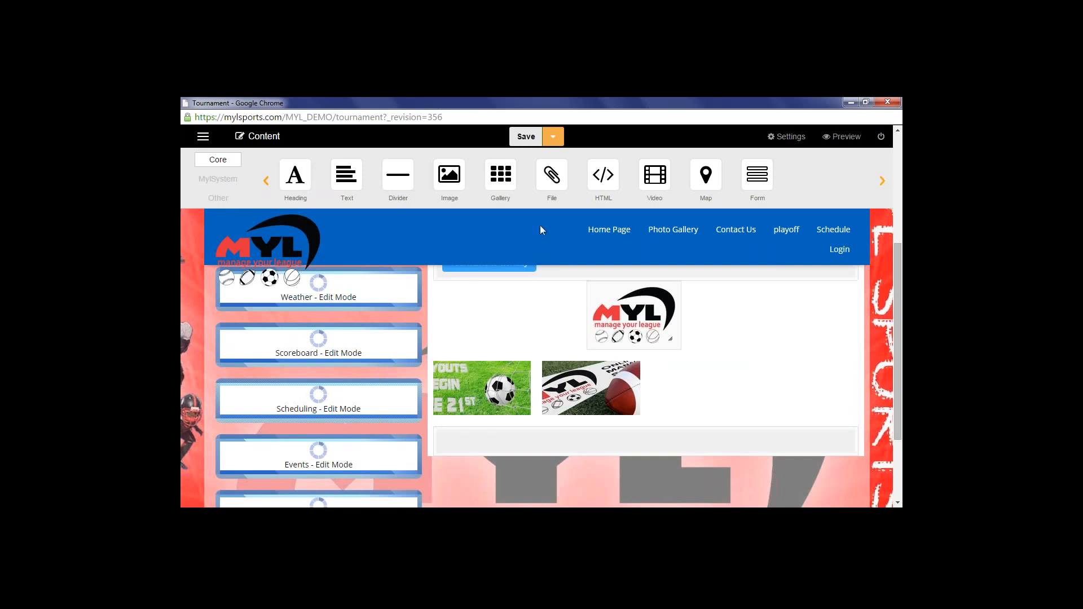
{"action": "left_click_drag", "start_coordinate": [552, 176], "coordinate": [581, 432]}
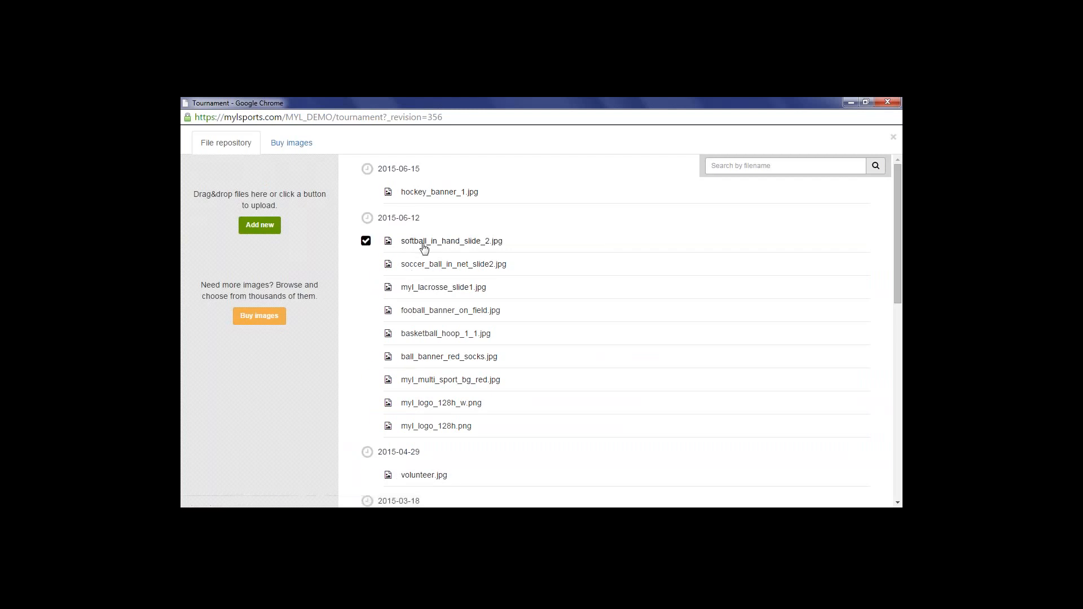
Attach hockey_banner_1.jpg from the file repository to the new file block
{"action": "left_click", "coordinate": [430, 195]}
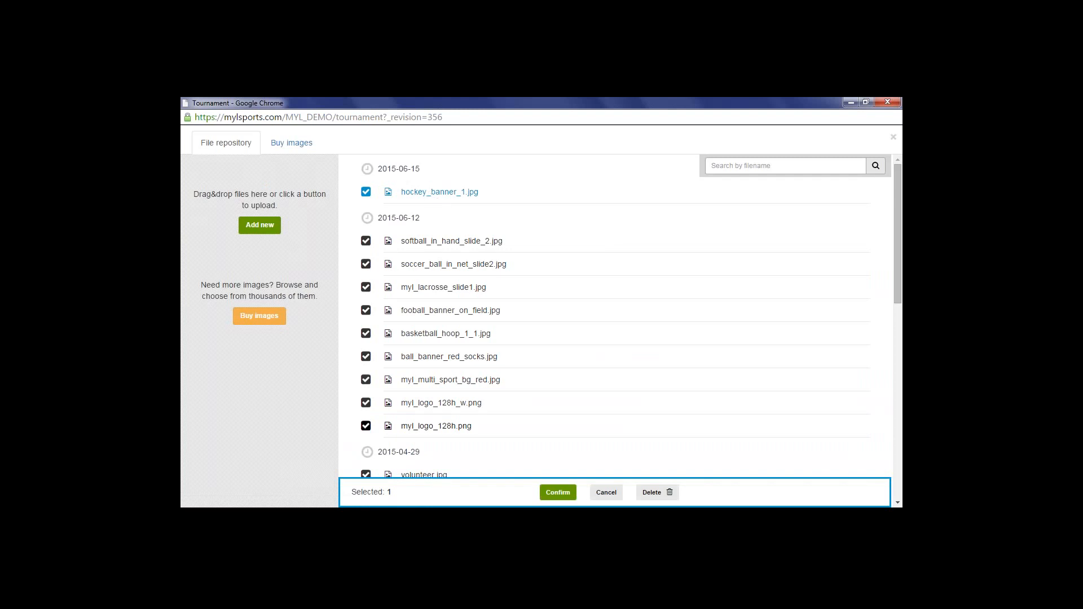
{"action": "left_click", "coordinate": [550, 492]}
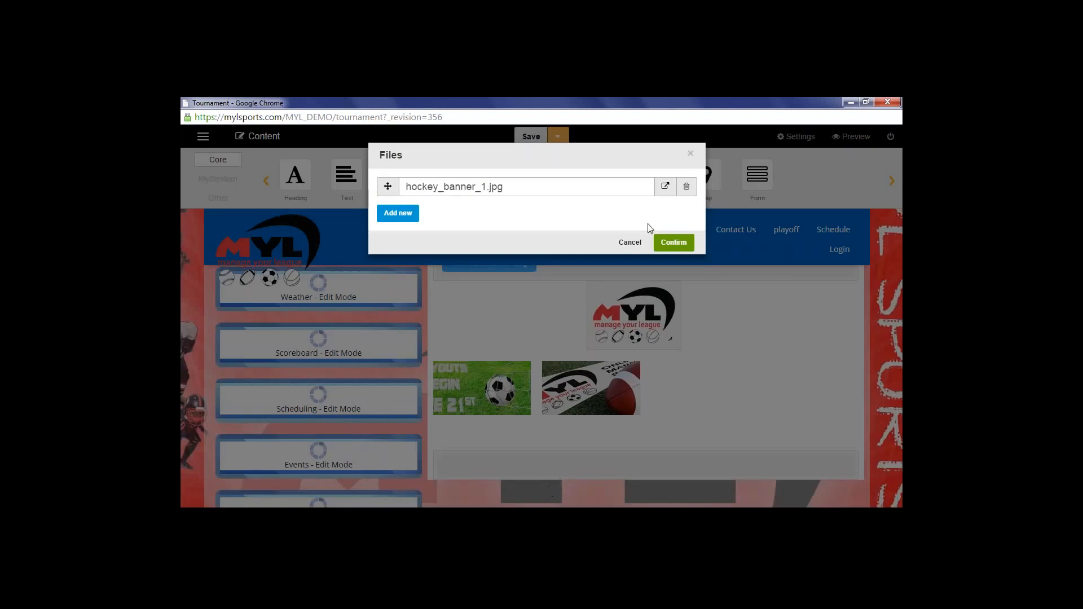
{"action": "left_click", "coordinate": [674, 242]}
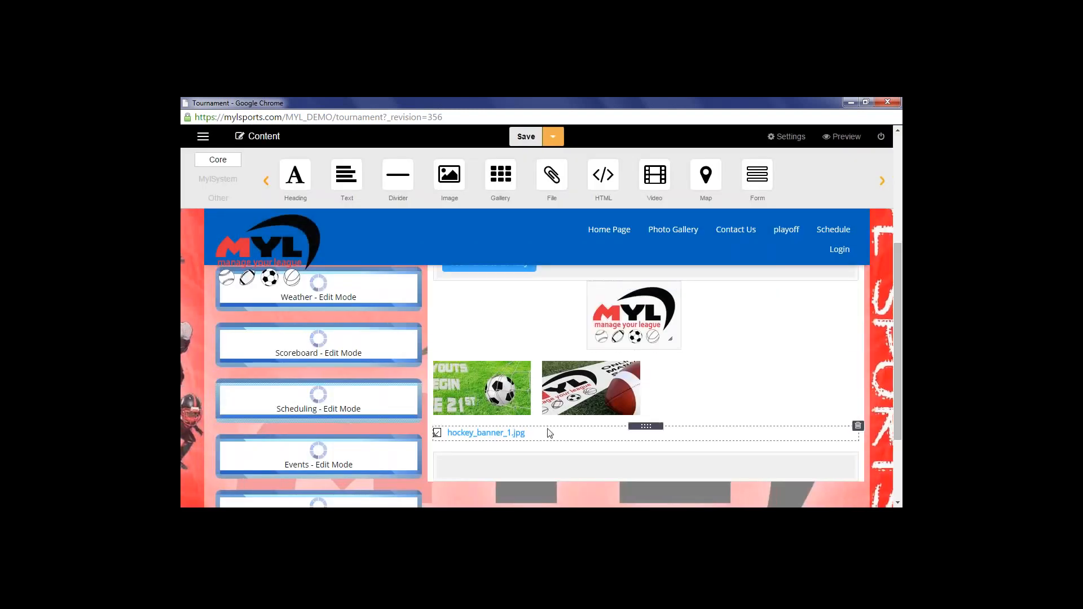
Delete the hockey_banner_1.jpg file block and place an HTML block below the gallery to edit
{"action": "left_click", "coordinate": [488, 435]}
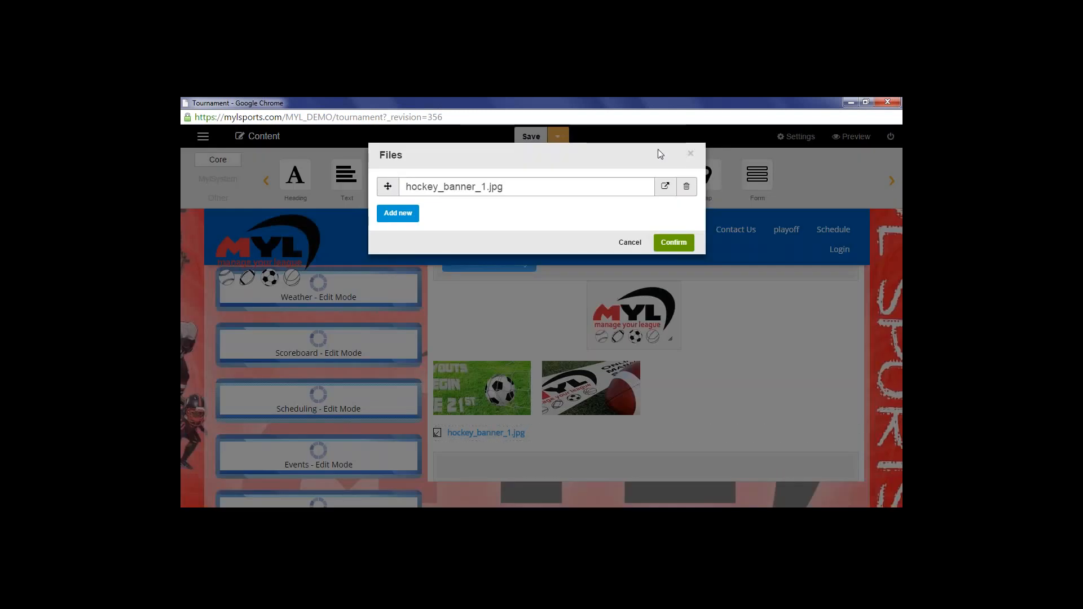
{"action": "left_click", "coordinate": [691, 153]}
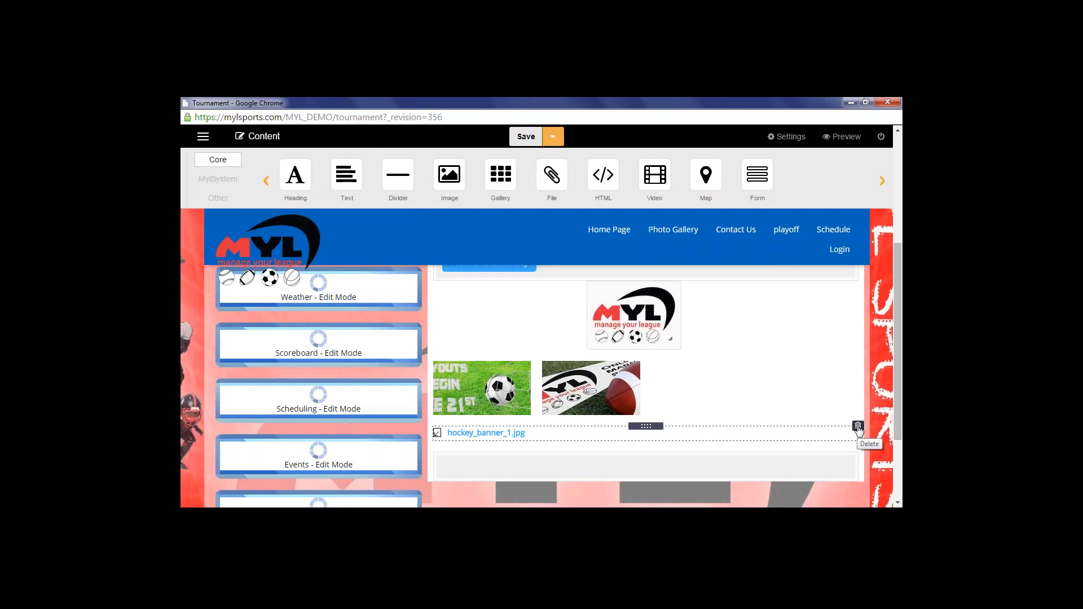
{"action": "left_click", "coordinate": [858, 428]}
{"action": "left_click_drag", "start_coordinate": [612, 196], "coordinate": [619, 431]}
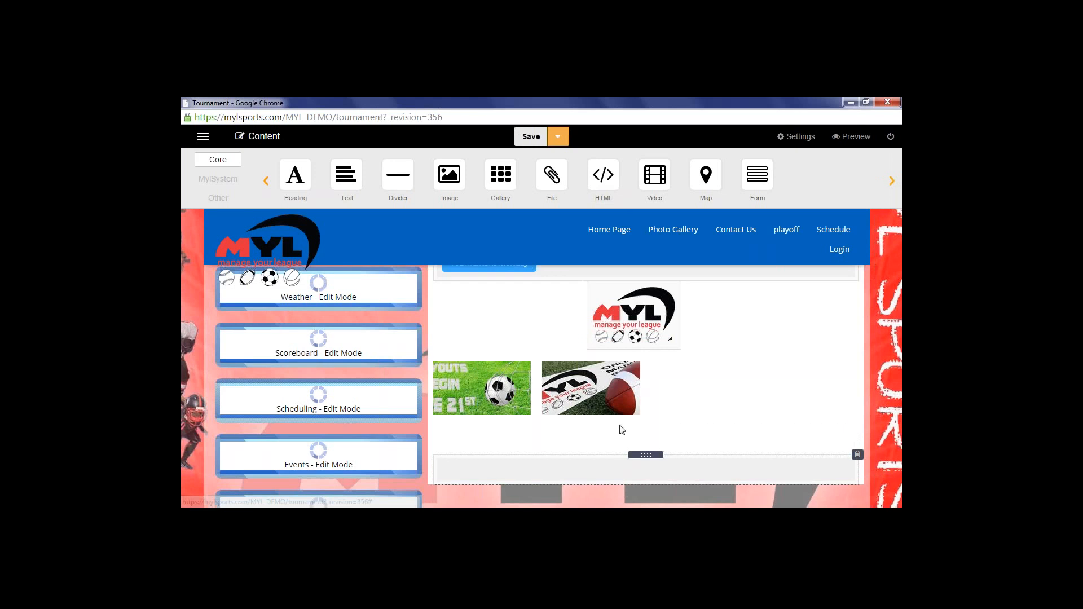
{"action": "left_click", "coordinate": [407, 198]}
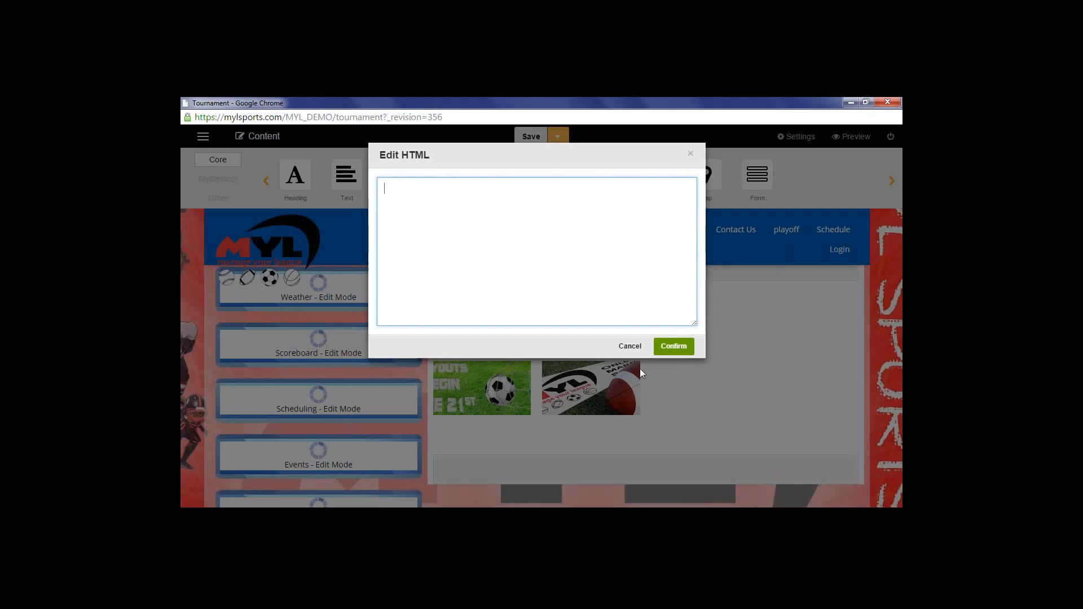
Cancel the empty HTML editor and drop a Video block below the gallery instead
{"action": "left_click", "coordinate": [630, 346]}
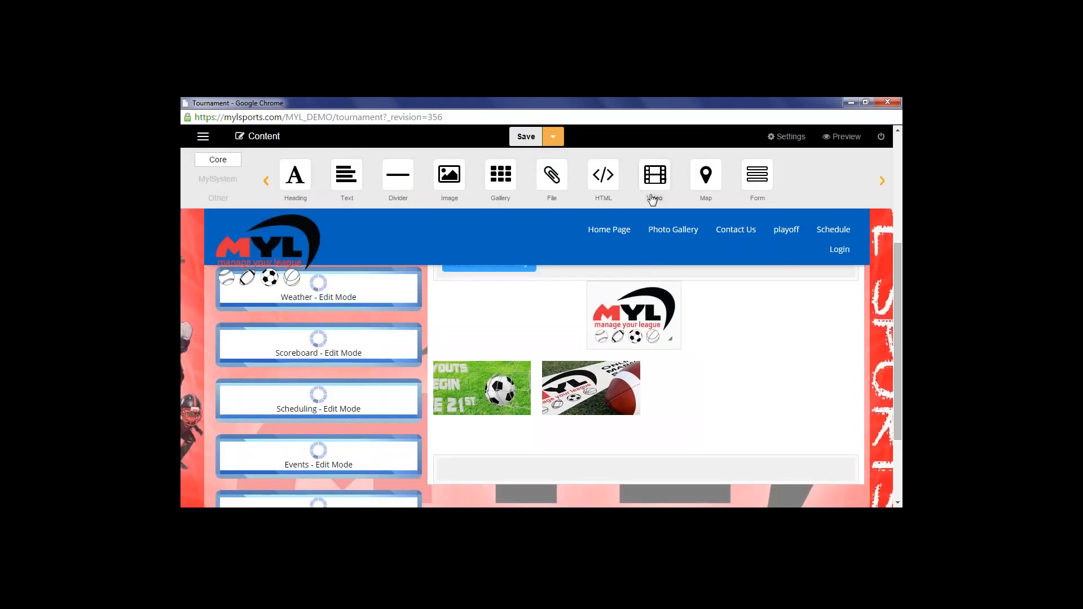
{"action": "left_click_drag", "start_coordinate": [655, 182], "coordinate": [624, 454]}
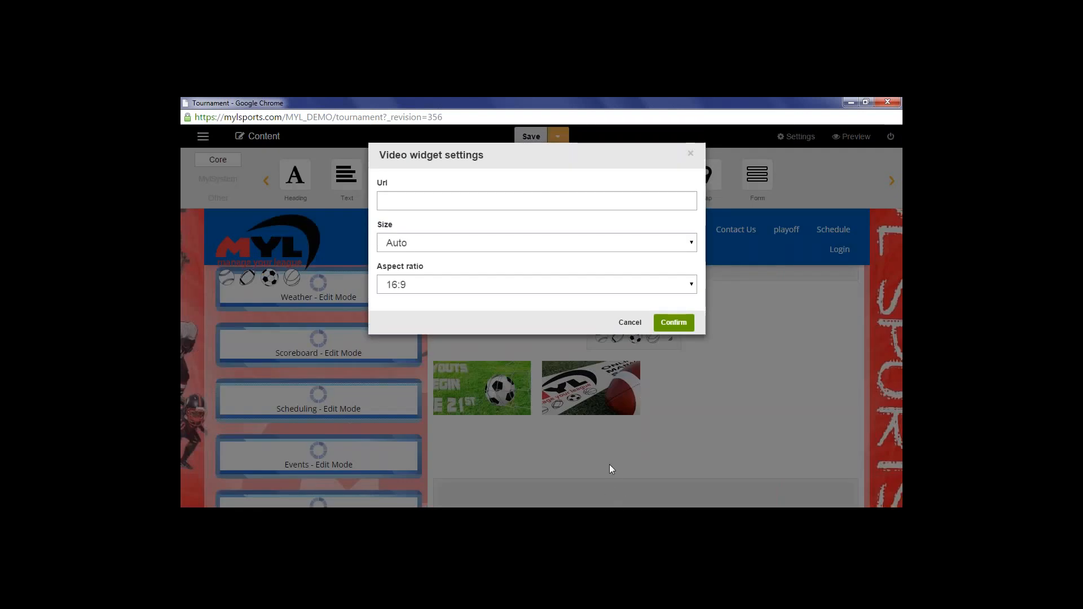
Review the video settings, keeping Url blank, size Auto and aspect ratio 16:9, then cancel
{"action": "left_click", "coordinate": [392, 205]}
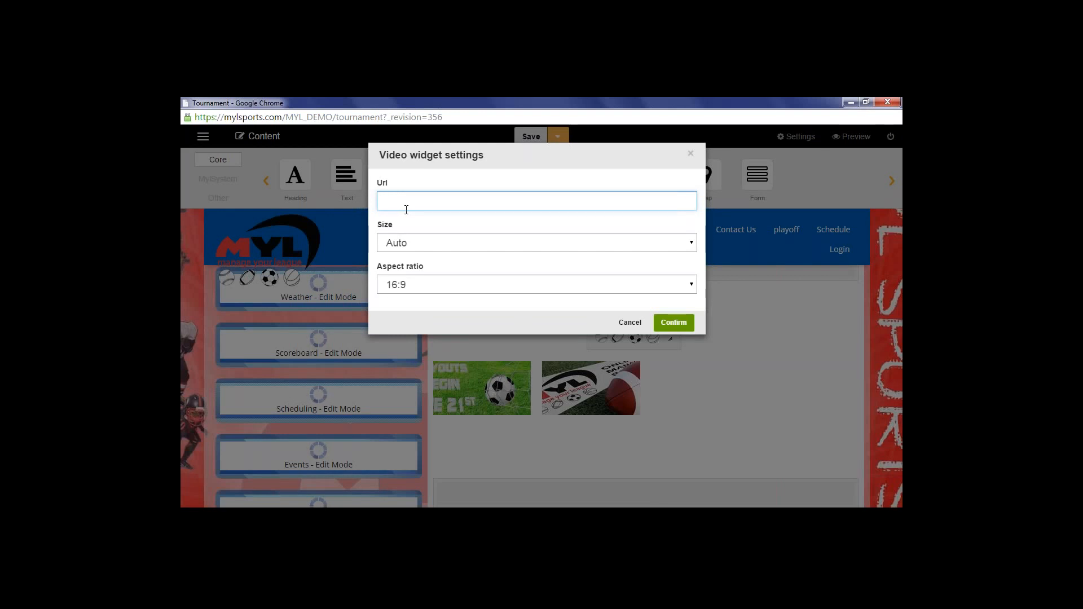
{"action": "left_click", "coordinate": [443, 244]}
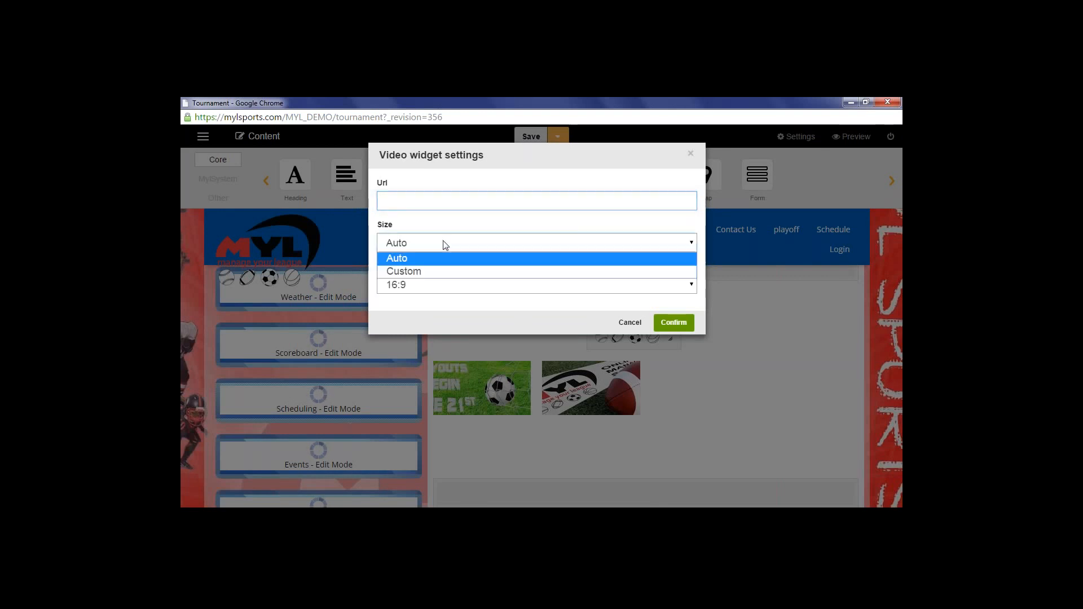
{"action": "left_click", "coordinate": [445, 245]}
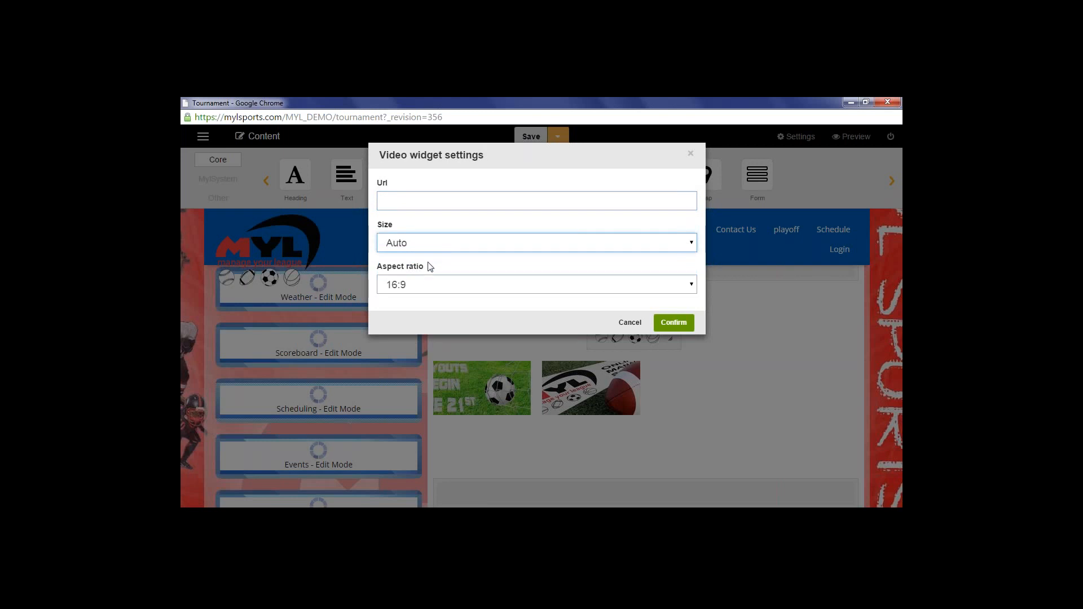
{"action": "left_click", "coordinate": [431, 288]}
{"action": "left_click", "coordinate": [434, 291]}
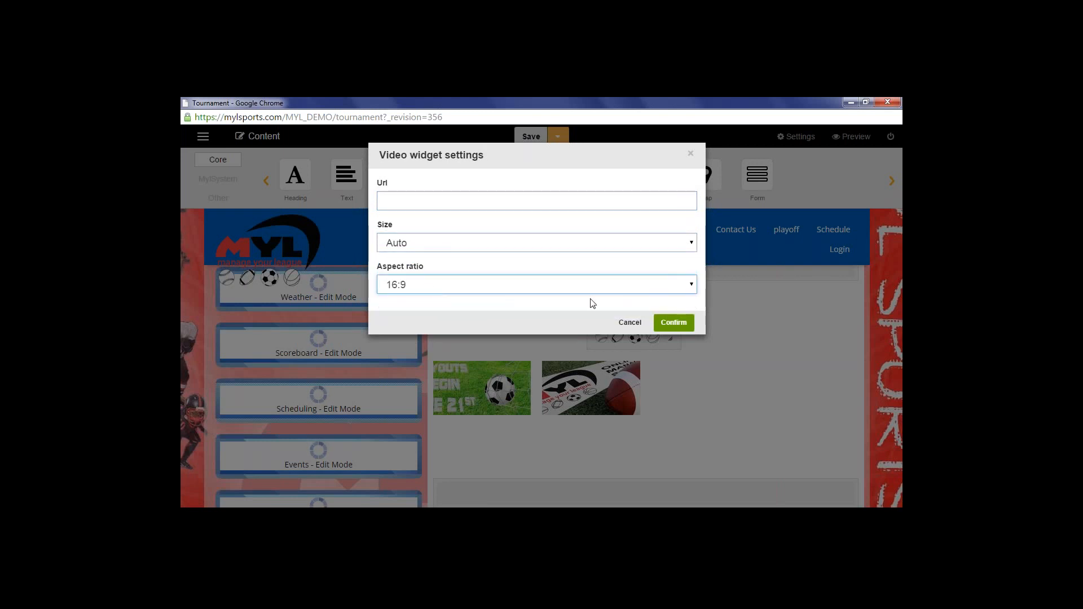
{"action": "left_click", "coordinate": [630, 323]}
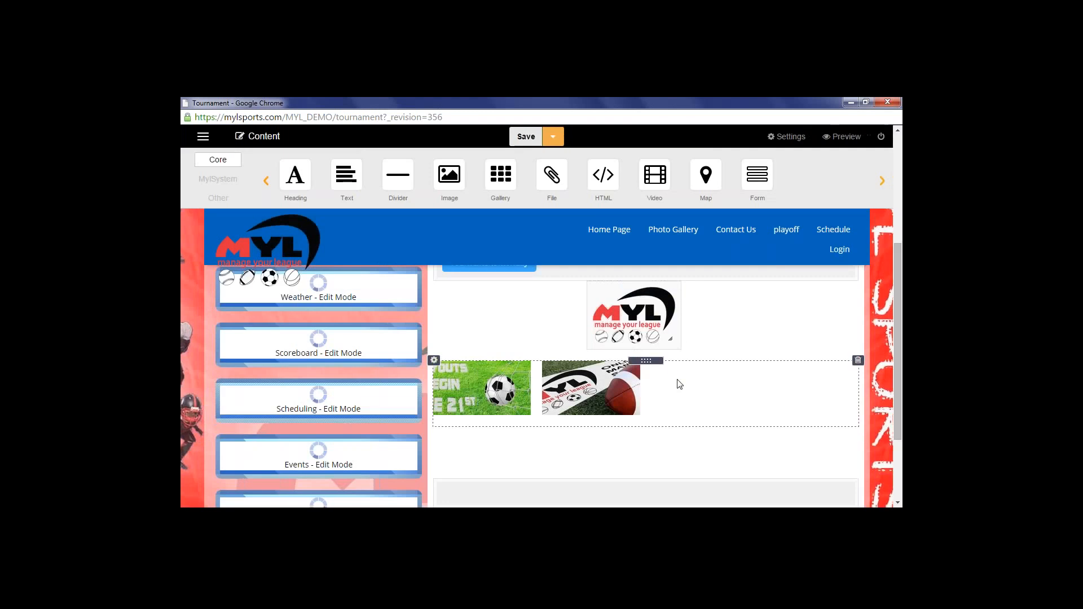
Reopen the empty video block's settings and close them with the × button
{"action": "scroll", "coordinate": [649, 372], "scroll_direction": "down", "scroll_amount": 2}
{"action": "left_click", "coordinate": [600, 362]}
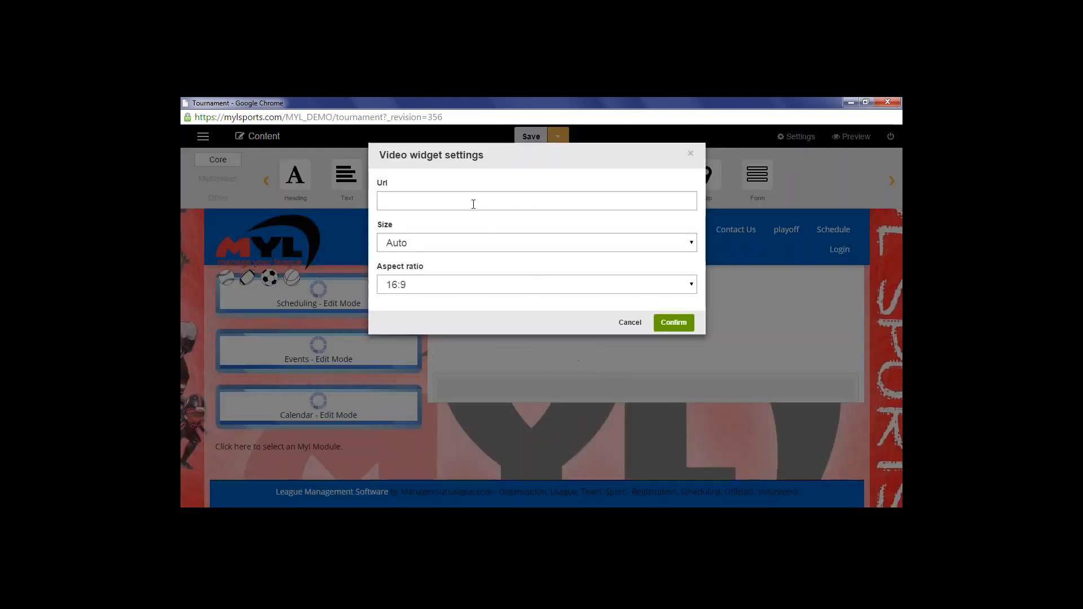
{"action": "left_click", "coordinate": [689, 164]}
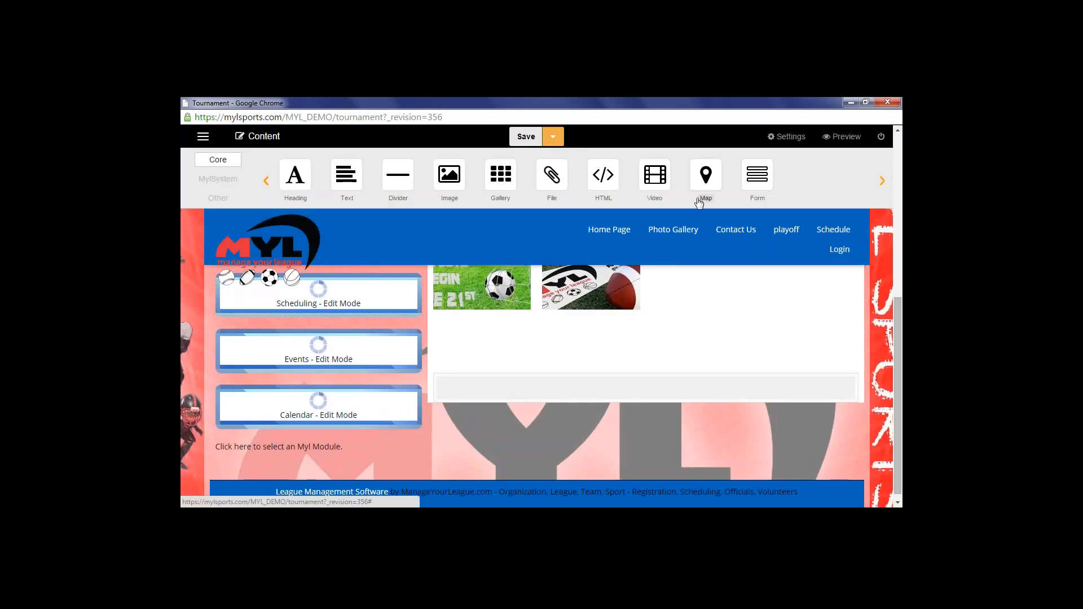
Place a map block below the banners and search it for '2 fountain plaza buffalo ny'
{"action": "left_click_drag", "start_coordinate": [700, 202], "coordinate": [637, 312]}
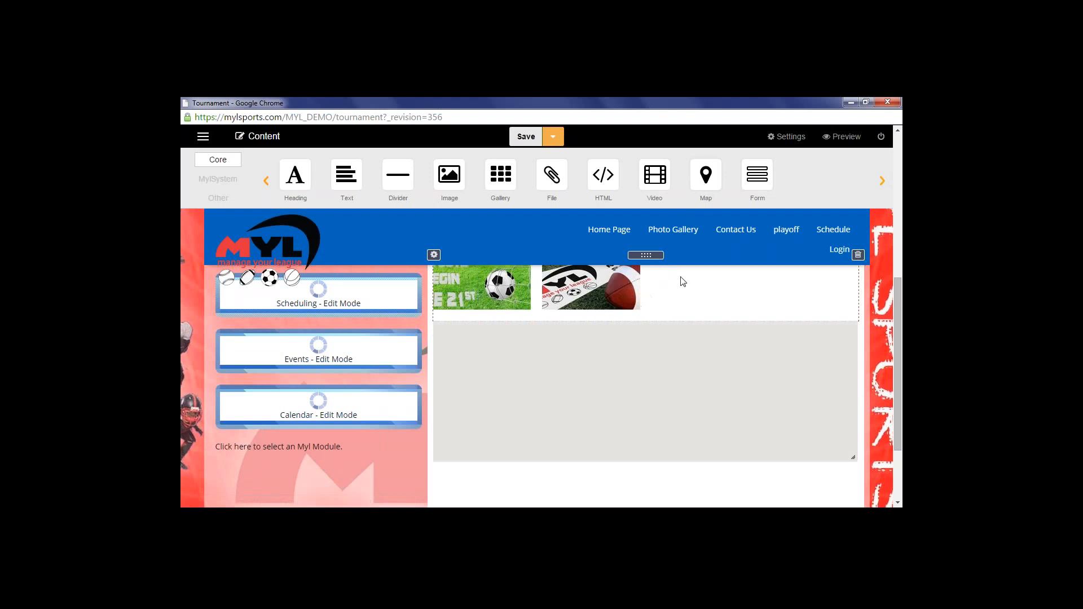
{"action": "left_click", "coordinate": [490, 330]}
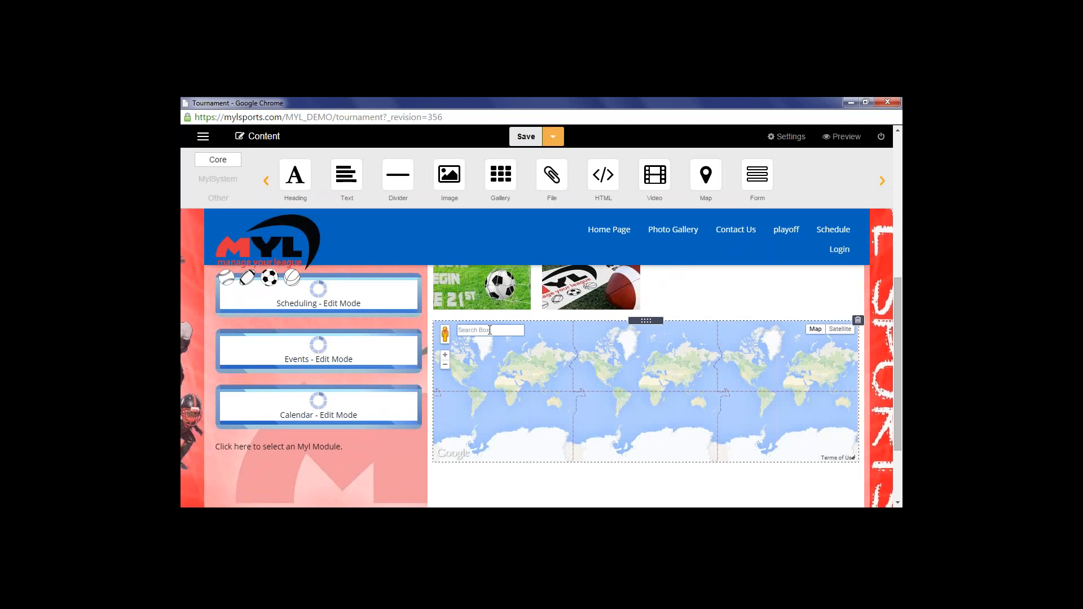
{"action": "type", "text": "2 fou"}
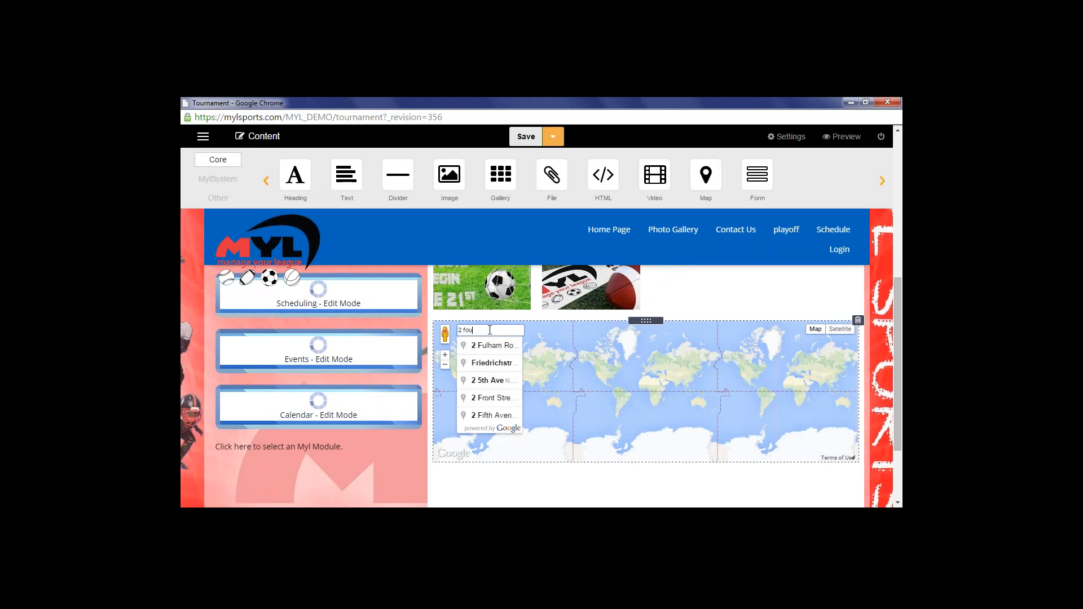
{"action": "type", "text": "ntain plaza"}
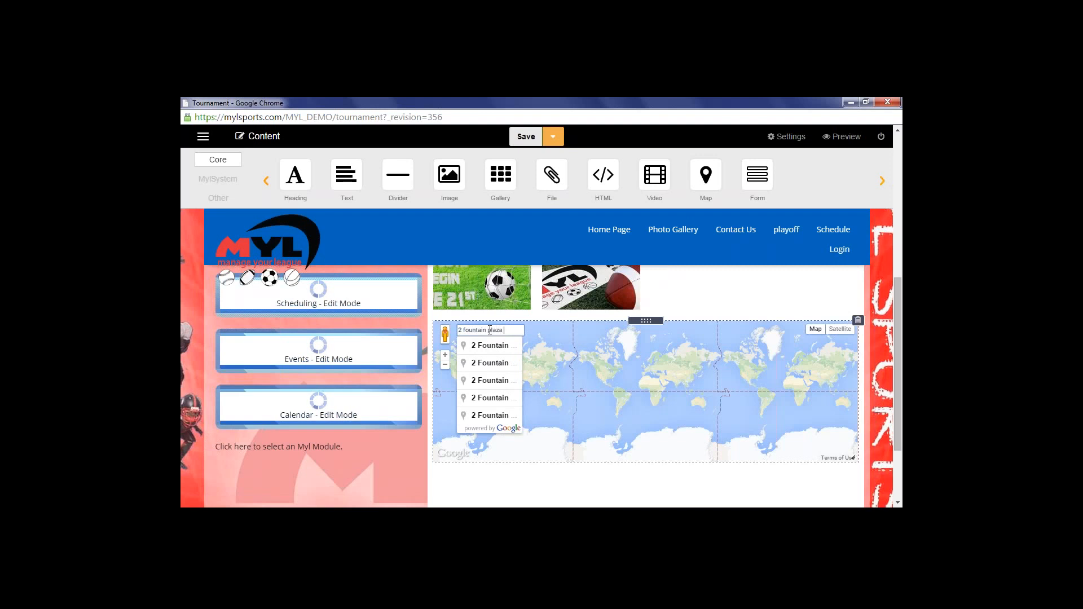
{"action": "type", "text": " buffalo ny"}
{"action": "key", "text": "Return"}
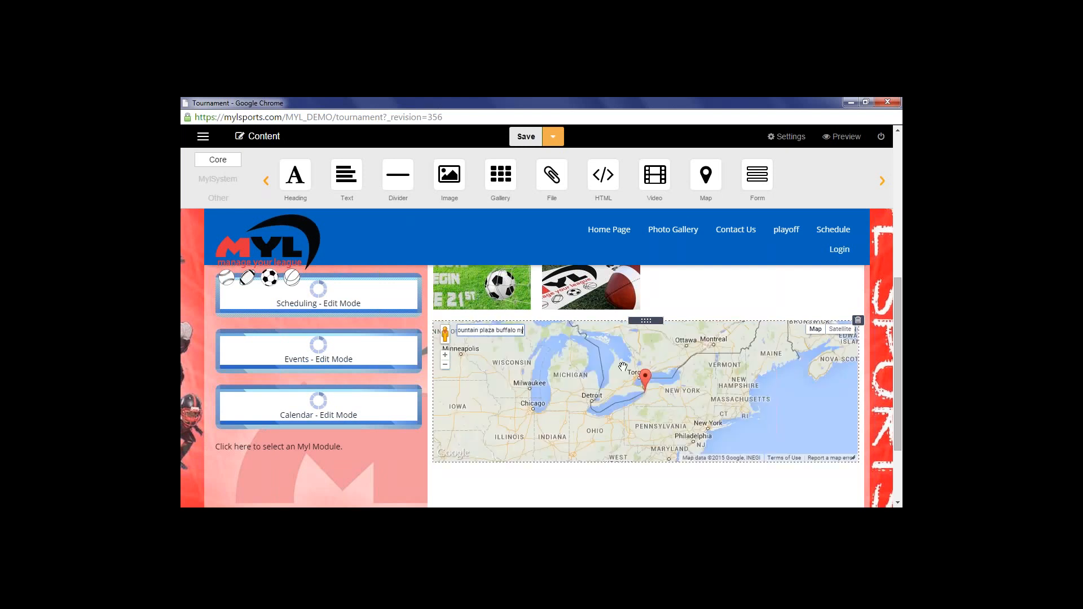
Zoom the map in to street level on downtown Buffalo and preview the tournament page
{"action": "left_click", "coordinate": [445, 356]}
{"action": "left_click", "coordinate": [445, 356]}
{"action": "left_click", "coordinate": [446, 356]}
{"action": "left_click", "coordinate": [445, 358]}
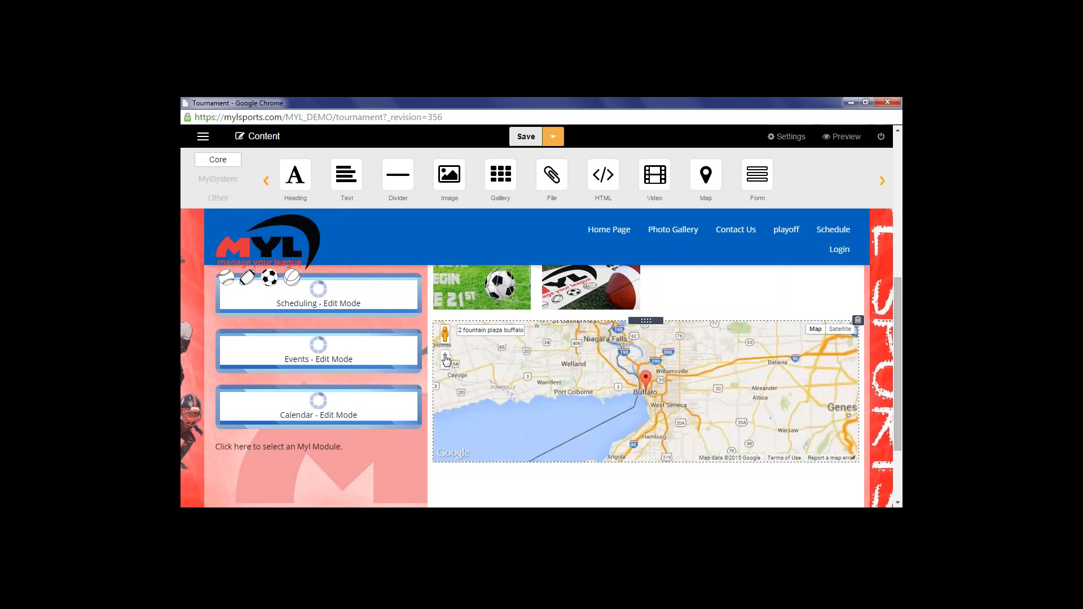
{"action": "left_click", "coordinate": [445, 358]}
{"action": "left_click", "coordinate": [446, 358]}
{"action": "left_click", "coordinate": [445, 358]}
{"action": "left_click", "coordinate": [446, 357]}
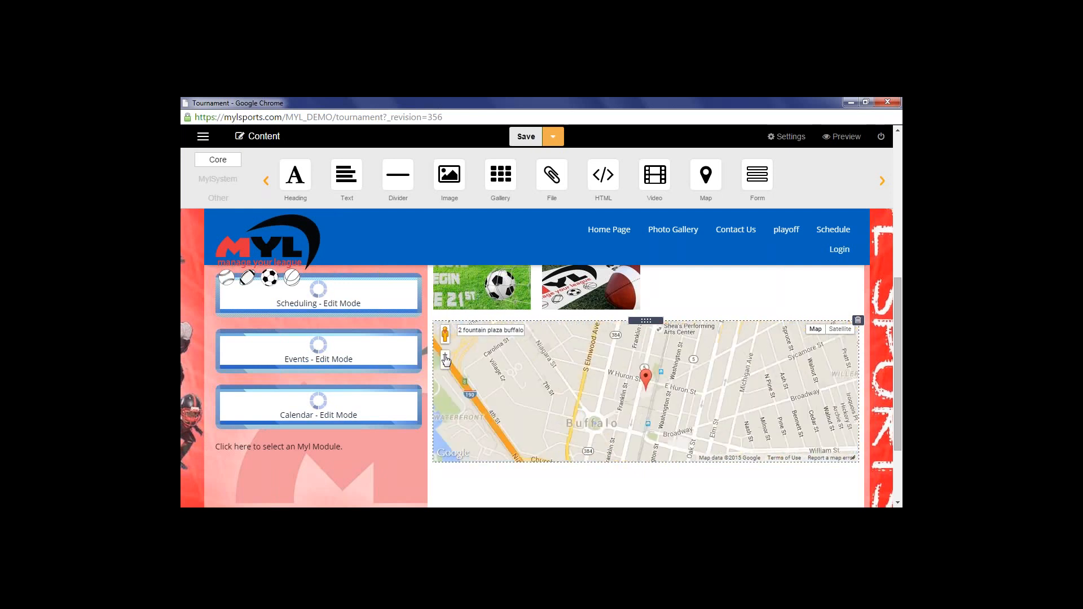
{"action": "left_click", "coordinate": [446, 358]}
{"action": "left_click", "coordinate": [445, 357]}
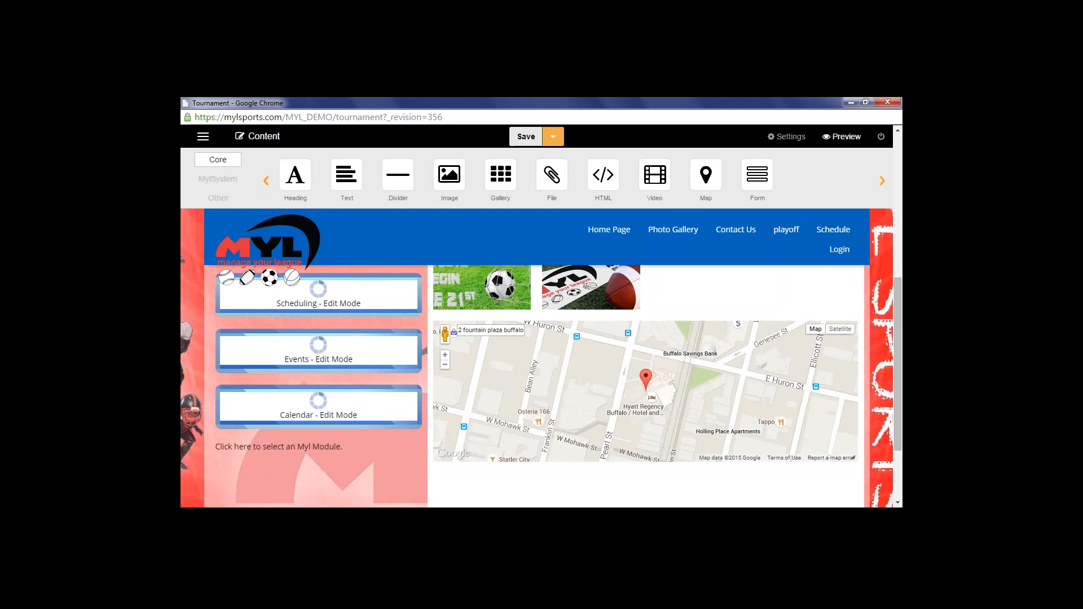
{"action": "left_click", "coordinate": [842, 136]}
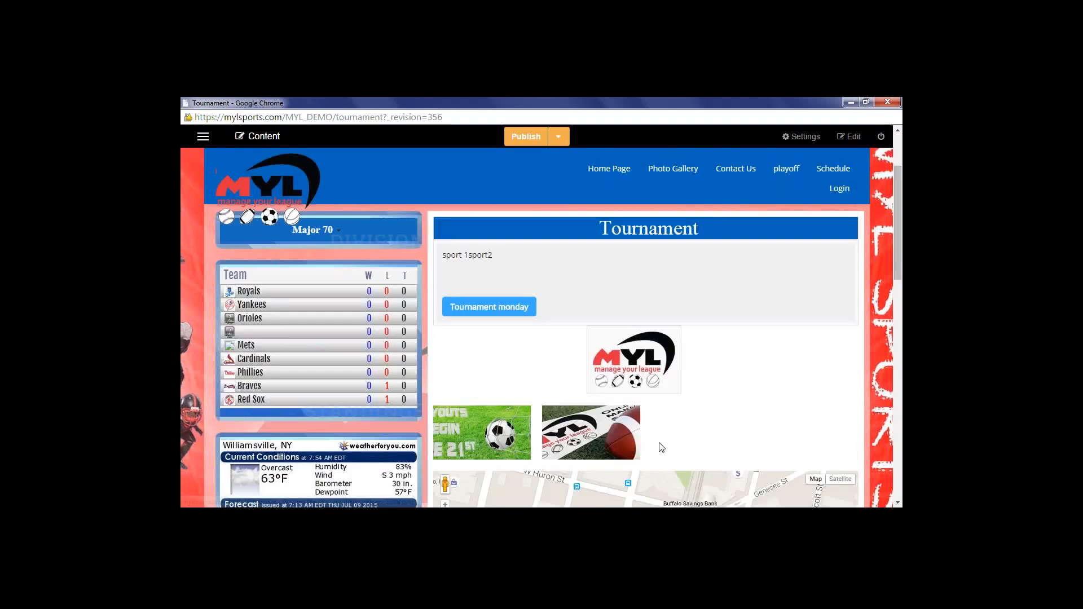
{"action": "scroll", "coordinate": [661, 448], "scroll_direction": "down", "scroll_amount": 1}
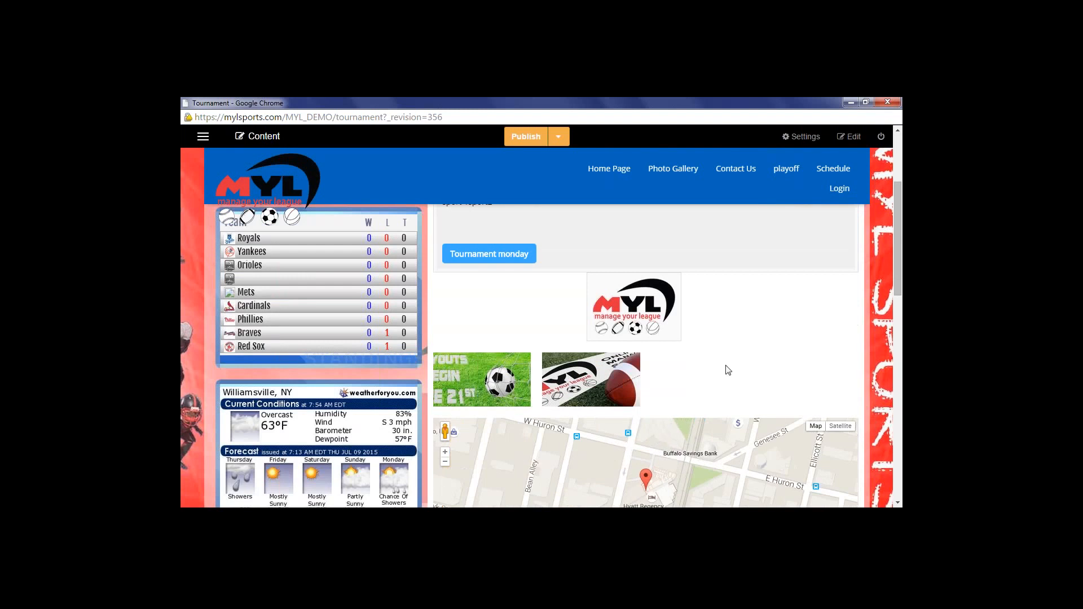
{"action": "scroll", "coordinate": [728, 370], "scroll_direction": "down", "scroll_amount": 2}
{"action": "scroll", "coordinate": [626, 375], "scroll_direction": "down", "scroll_amount": 2}
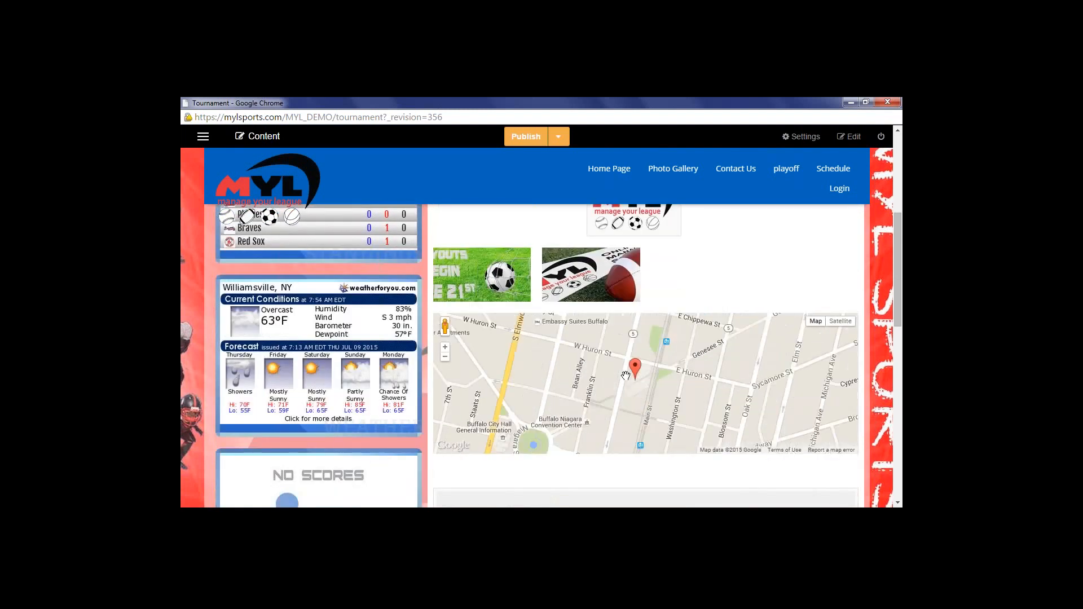
{"action": "scroll", "coordinate": [625, 375], "scroll_direction": "down", "scroll_amount": 2}
{"action": "scroll", "coordinate": [626, 375], "scroll_direction": "up", "scroll_amount": 3}
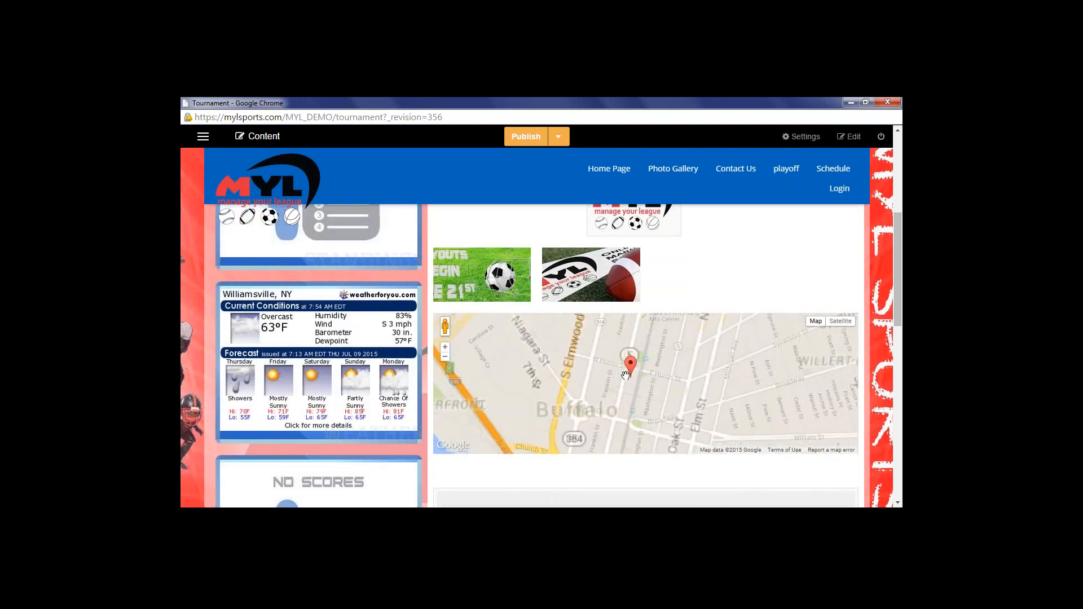
{"action": "mouse_move", "coordinate": [646, 376]}
{"action": "left_mouse_down"}
{"action": "mouse_move", "coordinate": [564, 448]}
{"action": "mouse_move", "coordinate": [590, 385]}
{"action": "mouse_move", "coordinate": [668, 361]}
{"action": "mouse_move", "coordinate": [684, 383]}
{"action": "left_mouse_up"}
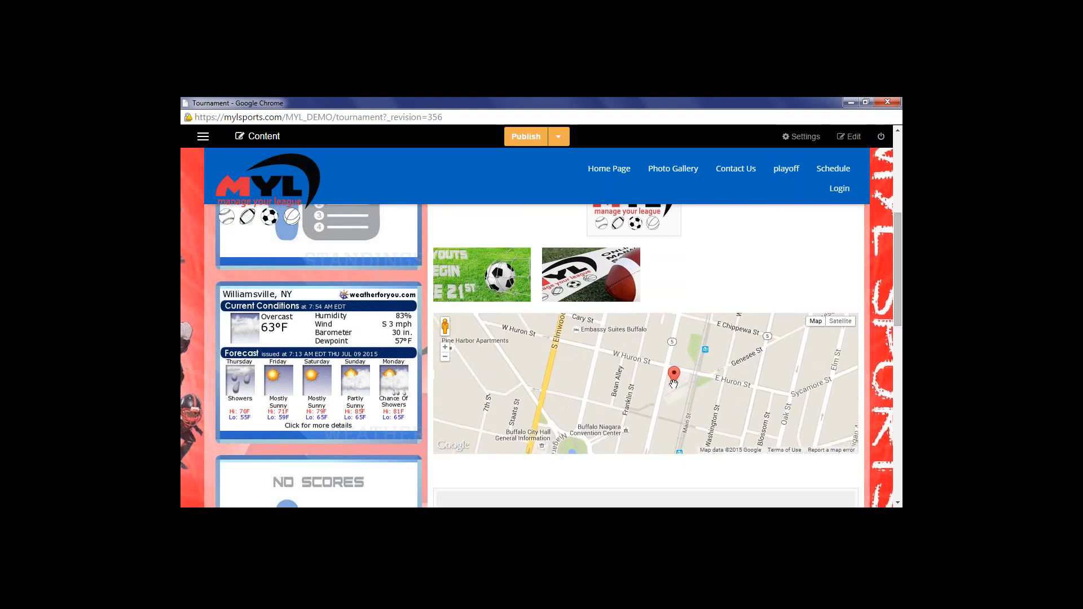
{"action": "scroll", "coordinate": [726, 259], "scroll_direction": "up", "scroll_amount": 3}
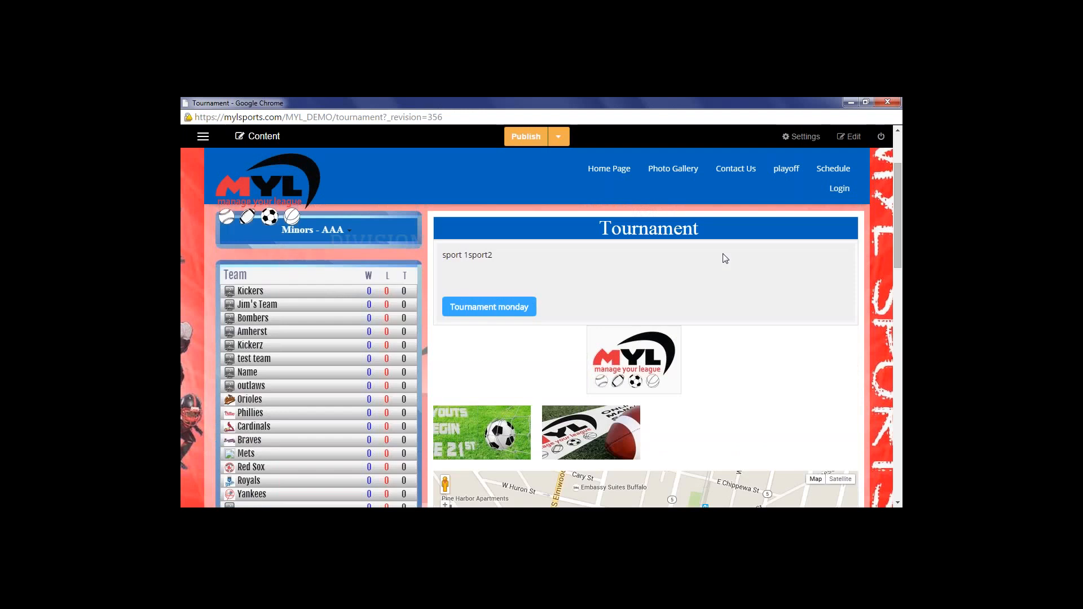
{"action": "scroll", "coordinate": [722, 268], "scroll_direction": "up", "scroll_amount": 2}
{"action": "left_click", "coordinate": [849, 136]}
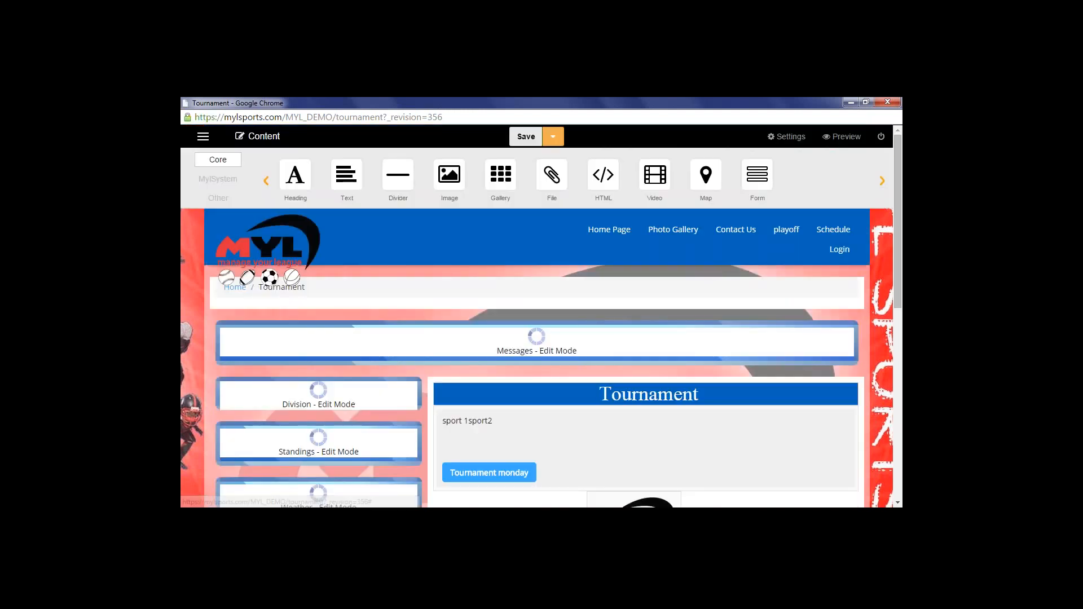
{"action": "left_click_drag", "start_coordinate": [757, 172], "coordinate": [642, 325]}
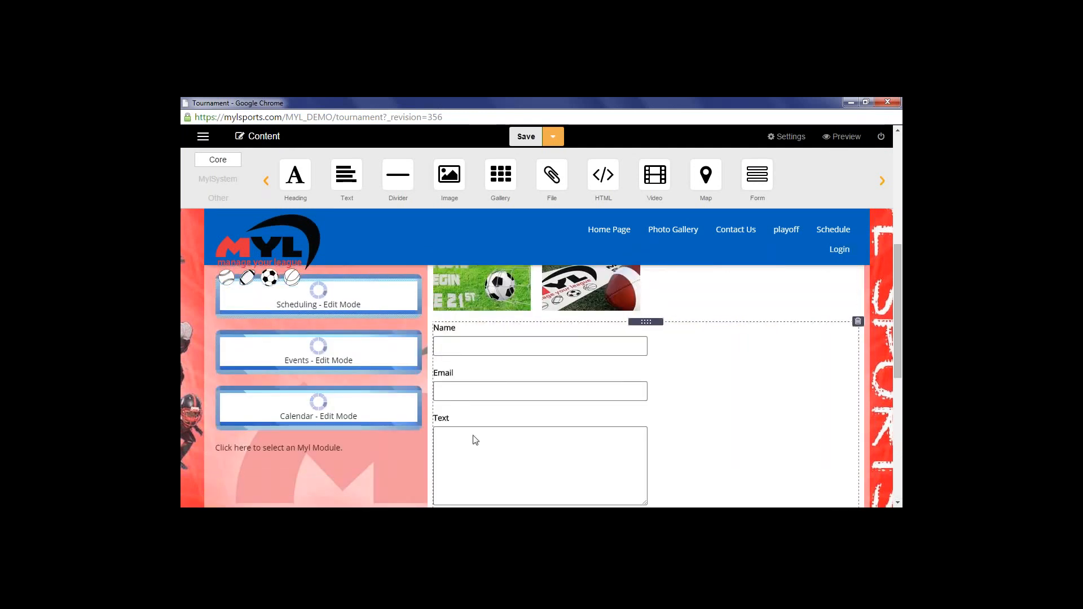
{"action": "scroll", "coordinate": [475, 441], "scroll_direction": "down", "scroll_amount": 1}
{"action": "scroll", "coordinate": [475, 395], "scroll_direction": "down", "scroll_amount": 1}
{"action": "scroll", "coordinate": [474, 431], "scroll_direction": "up", "scroll_amount": 7}
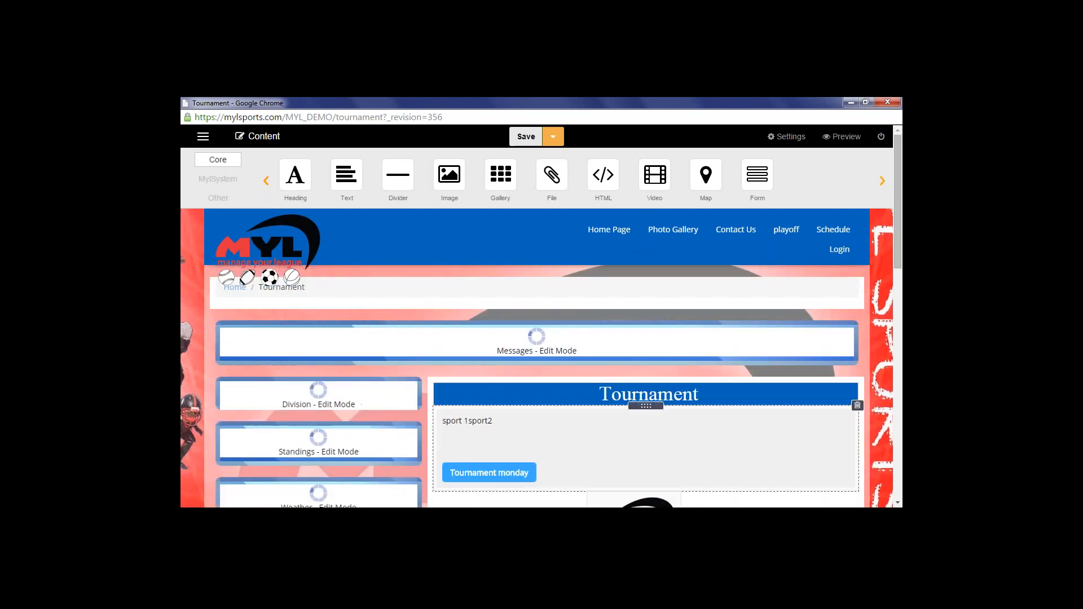
{"action": "scroll", "coordinate": [592, 370], "scroll_direction": "down", "scroll_amount": 4}
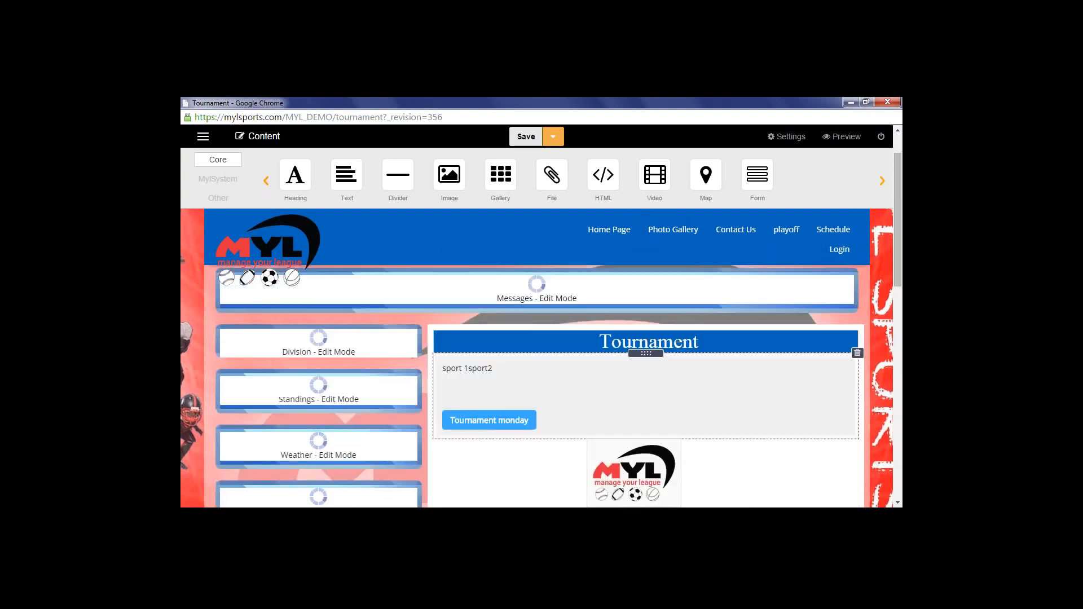
{"action": "scroll", "coordinate": [592, 379], "scroll_direction": "down", "scroll_amount": 1}
{"action": "scroll", "coordinate": [508, 497], "scroll_direction": "down", "scroll_amount": 3}
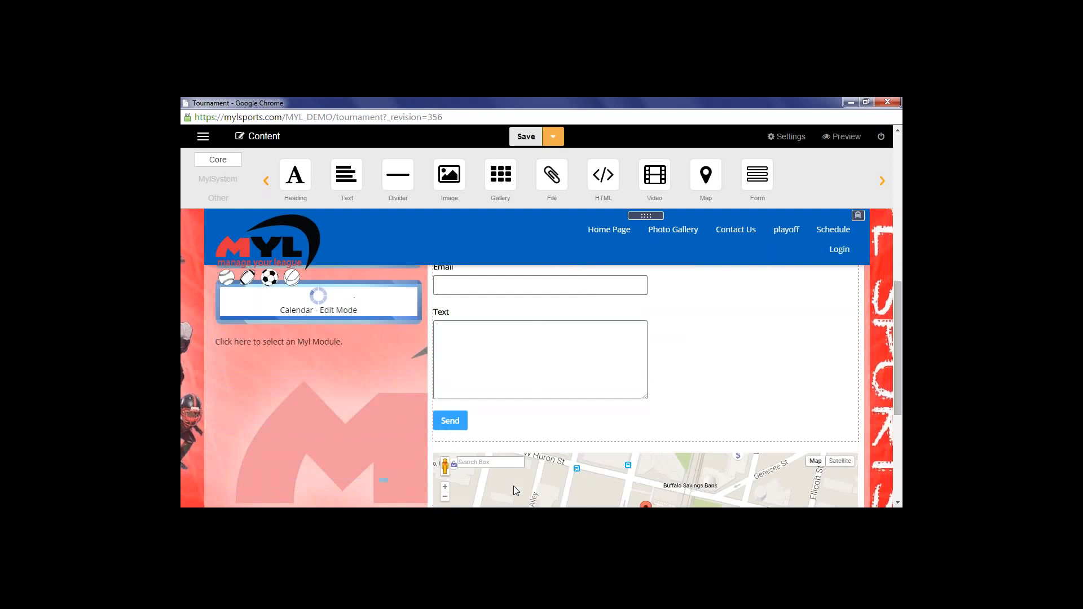
{"action": "scroll", "coordinate": [514, 463], "scroll_direction": "up", "scroll_amount": 2}
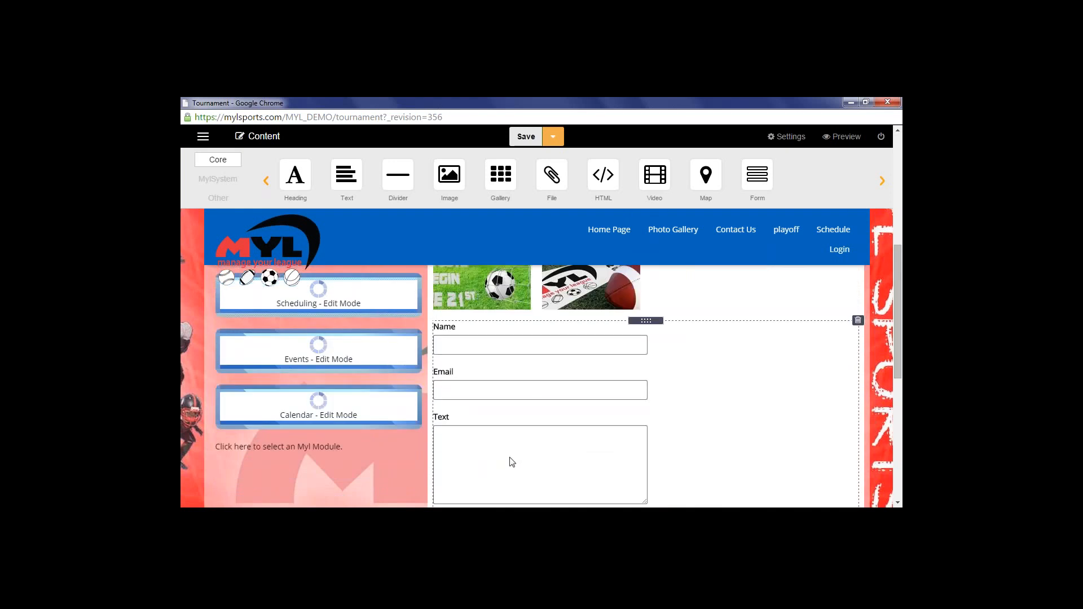
{"action": "left_click", "coordinate": [858, 321]}
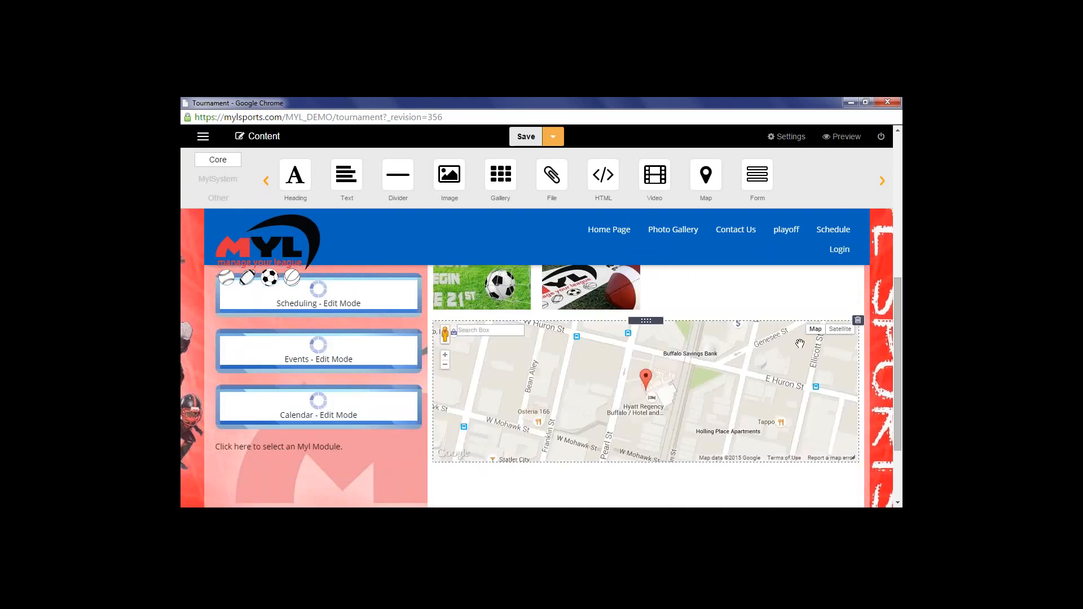
{"action": "scroll", "coordinate": [798, 347], "scroll_direction": "down", "scroll_amount": 1}
{"action": "scroll", "coordinate": [798, 347], "scroll_direction": "down", "scroll_amount": 1}
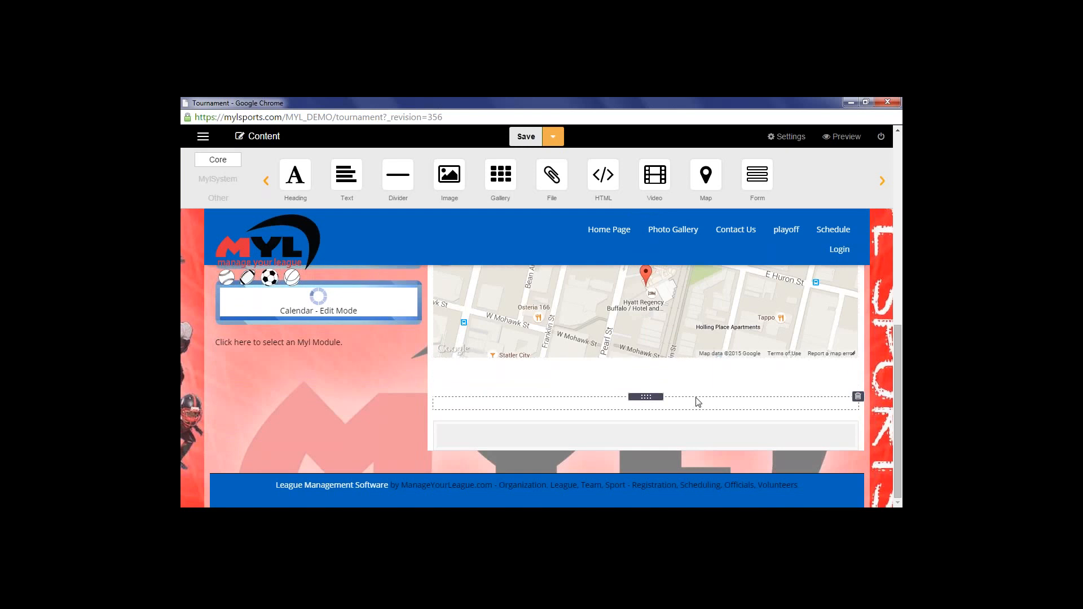
{"action": "scroll", "coordinate": [699, 405], "scroll_direction": "up", "scroll_amount": 6}
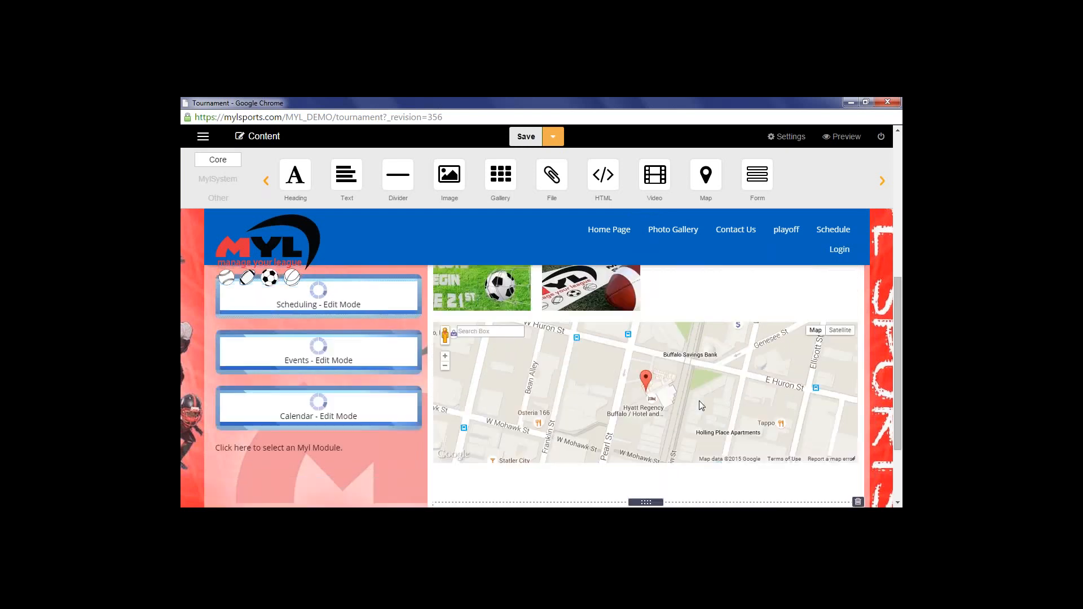